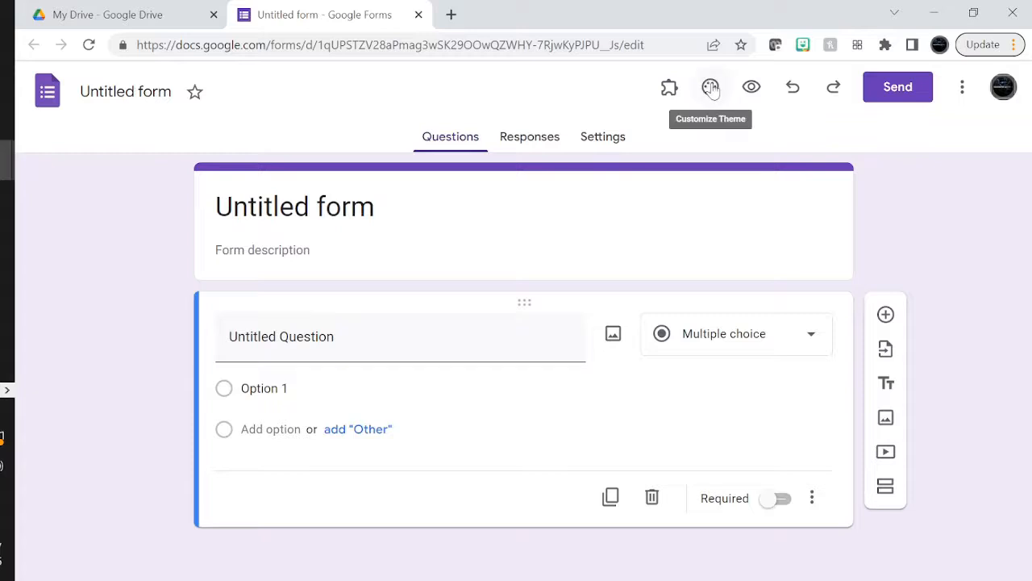
# In the theme options, set the header font to Impact and the body text font to Merriweather
pyautogui.click(709, 87)
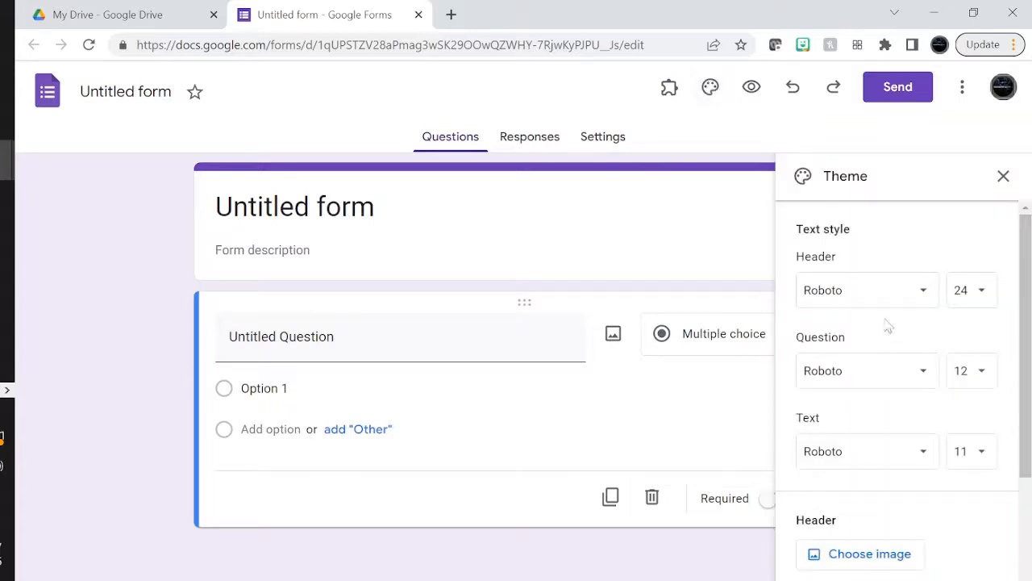
pyautogui.click(859, 298)
pyautogui.click(849, 397)
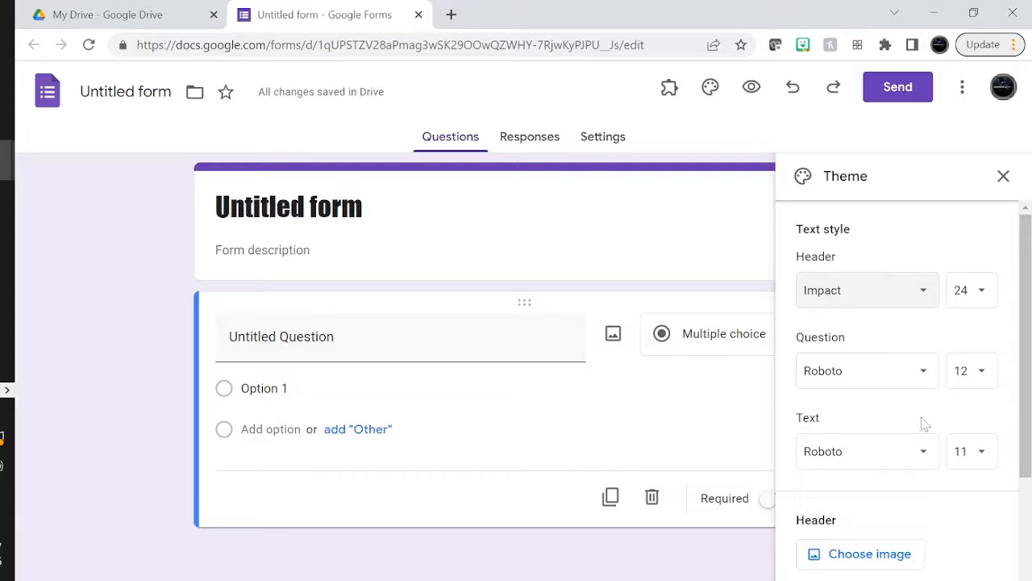
pyautogui.click(848, 466)
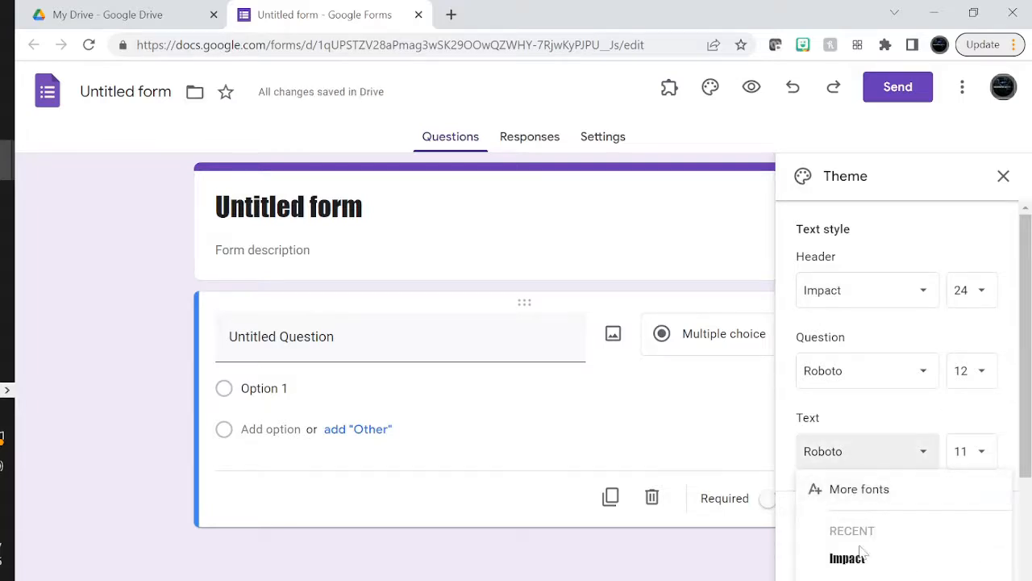
pyautogui.moveTo(878, 574)
pyautogui.scroll(-1, 878, 574)
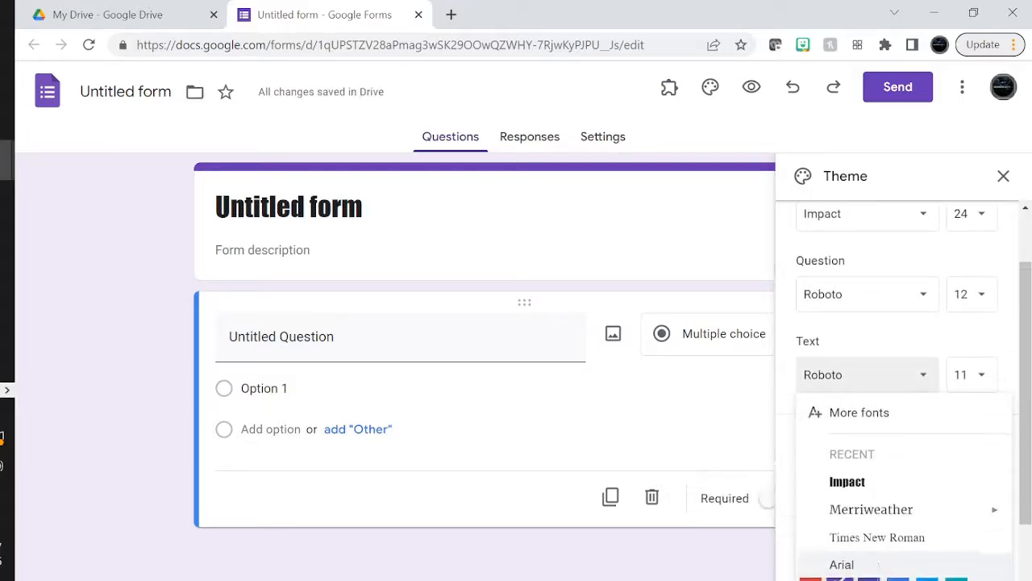
pyautogui.click(879, 508)
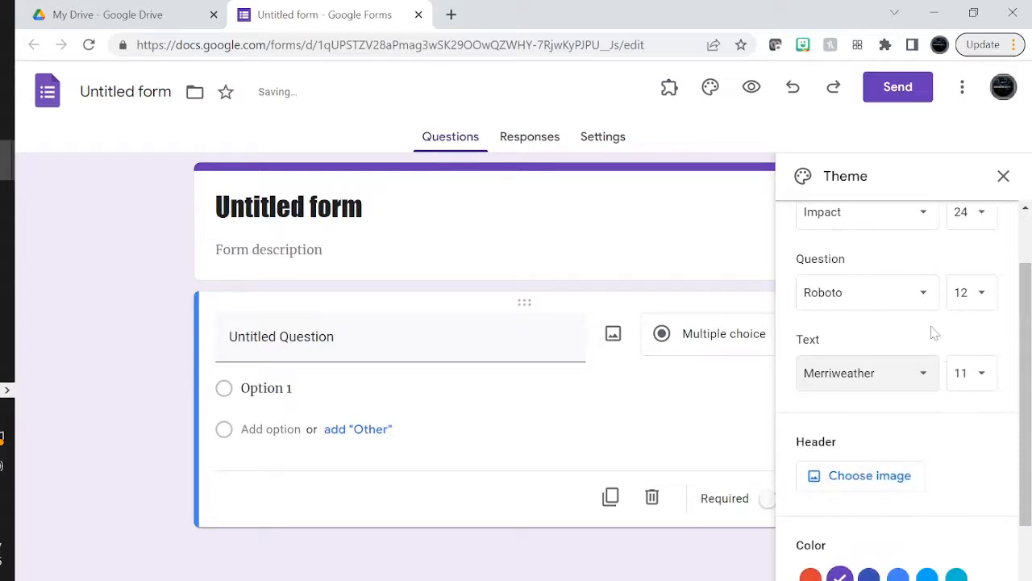
# Try header size 22, then set the header text size back to 24
pyautogui.click(979, 217)
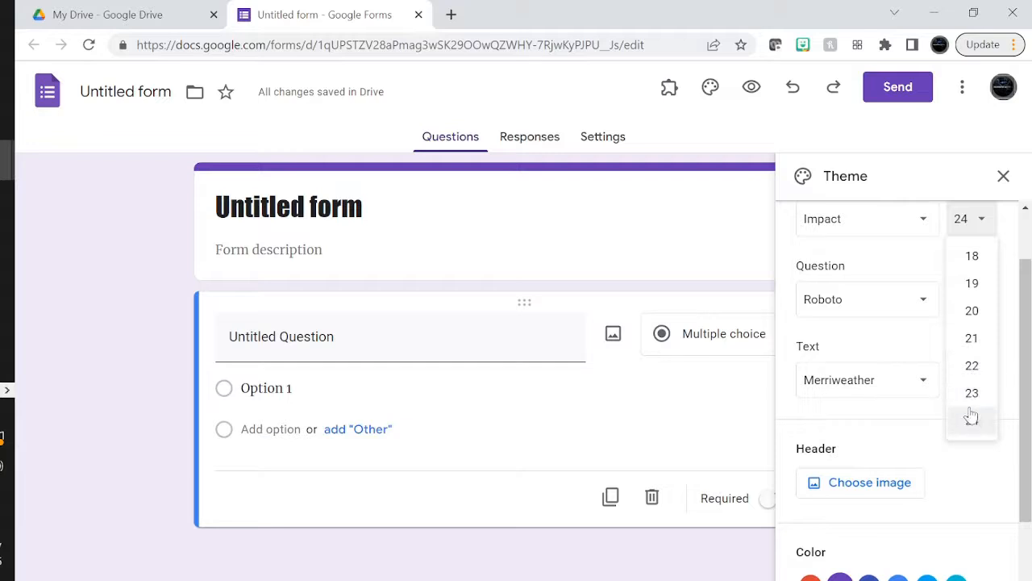
pyautogui.click(973, 367)
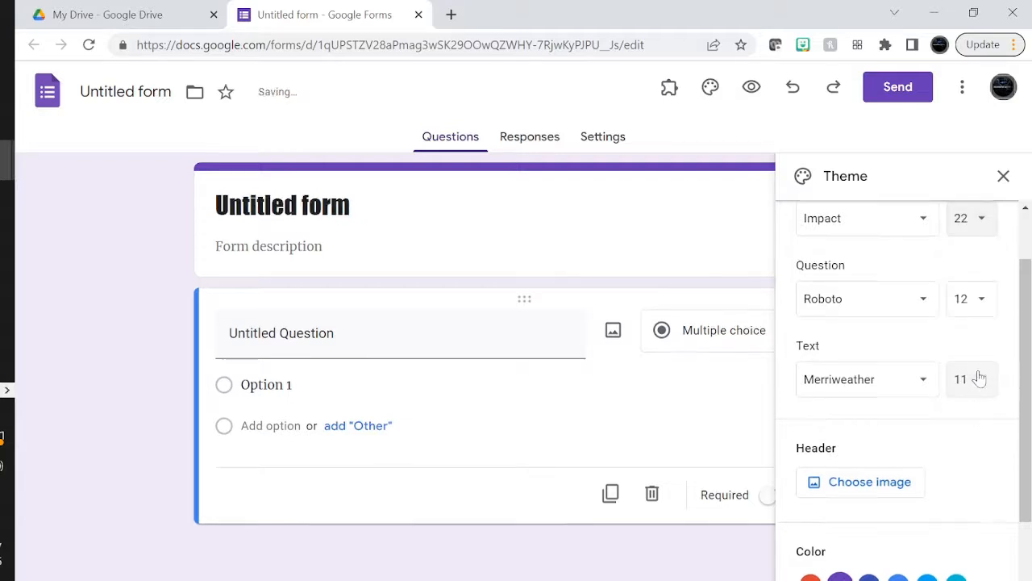
pyautogui.click(977, 218)
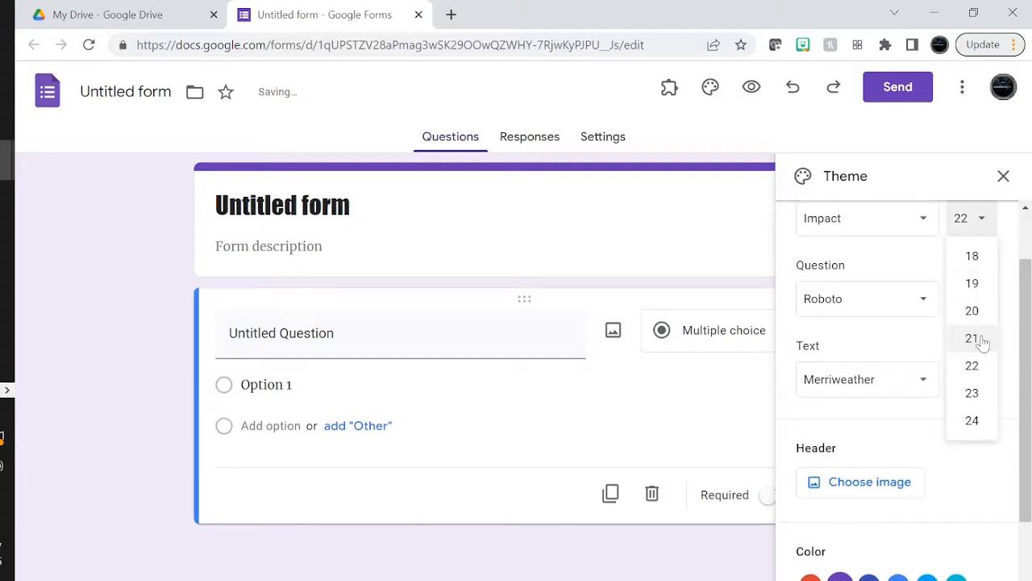
pyautogui.click(973, 420)
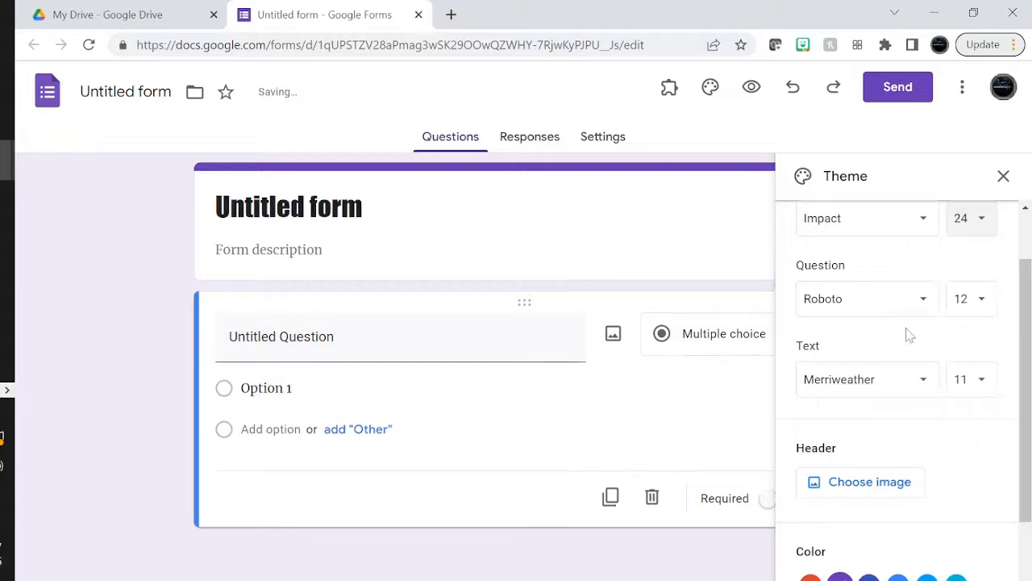
# Set the question font to Merriweather at size 14
pyautogui.click(858, 300)
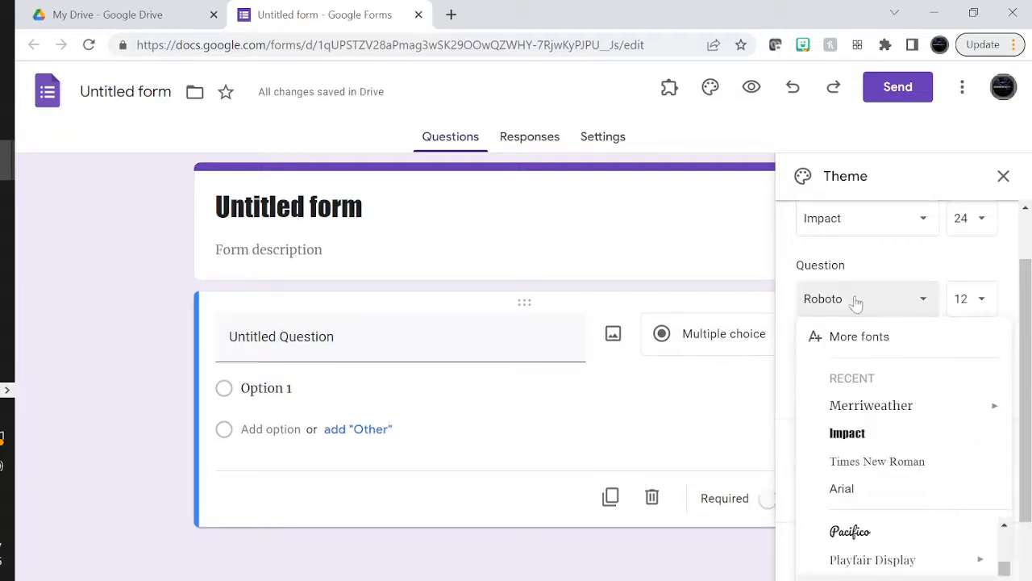
pyautogui.click(891, 412)
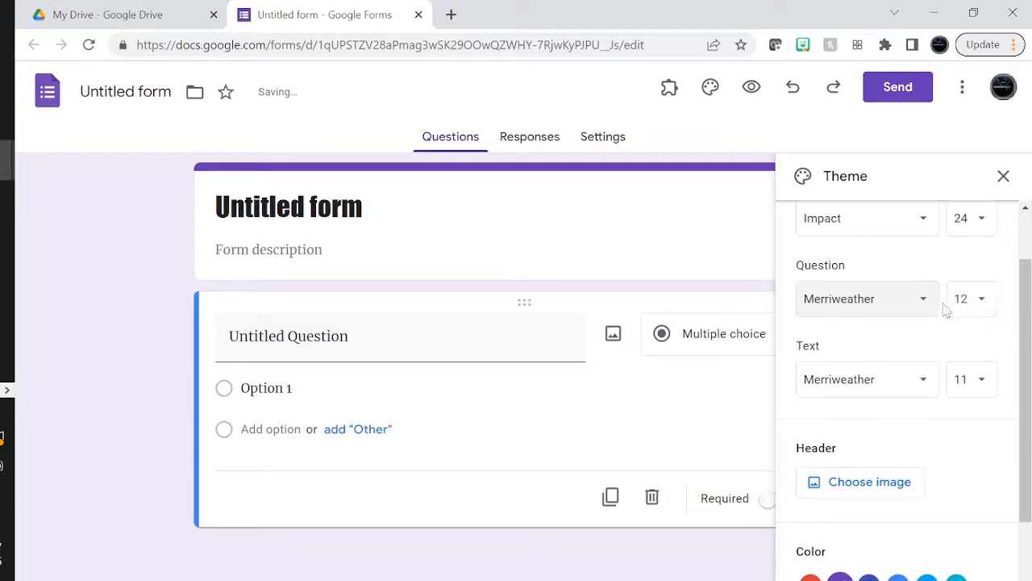
pyautogui.click(983, 305)
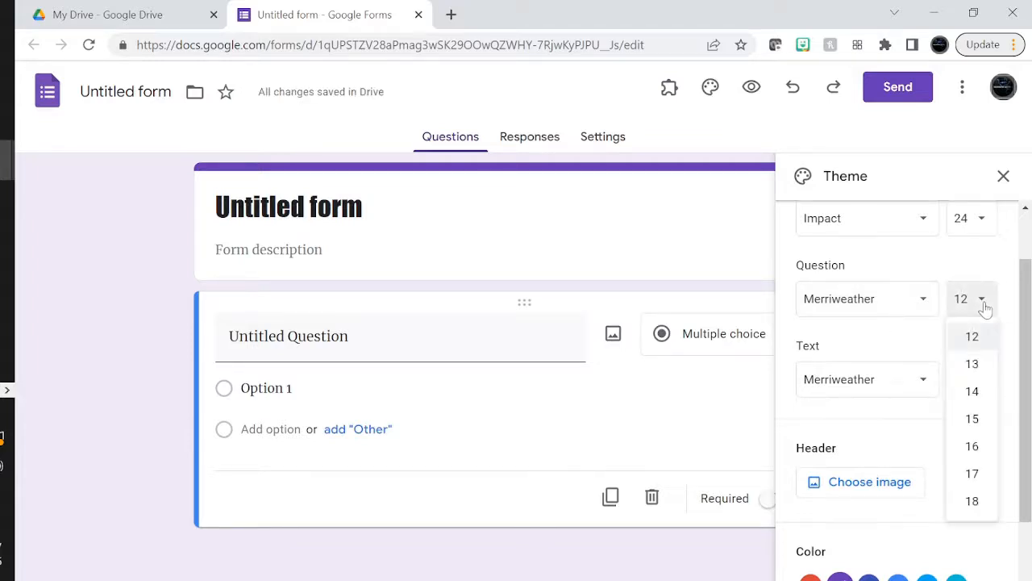
pyautogui.click(980, 392)
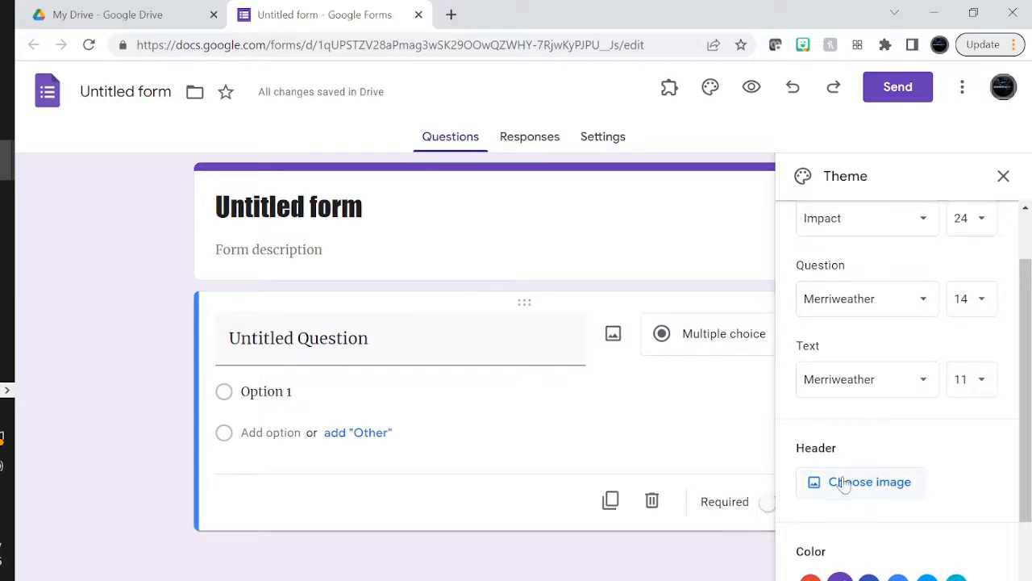
# Insert the butterfly-on-red-flowers photo as the form's header image
pyautogui.click(883, 486)
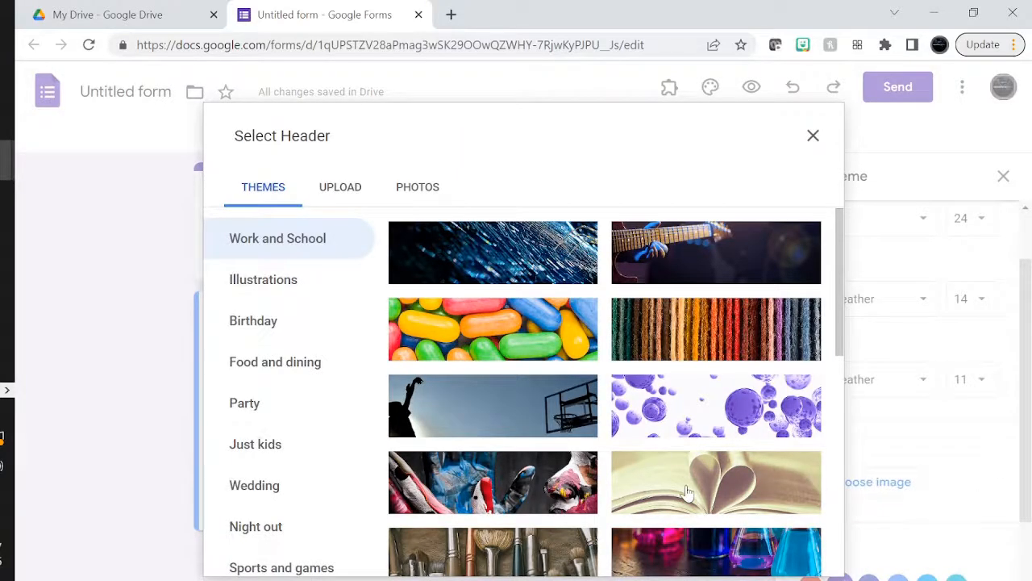
pyautogui.scroll(-10, 686, 492)
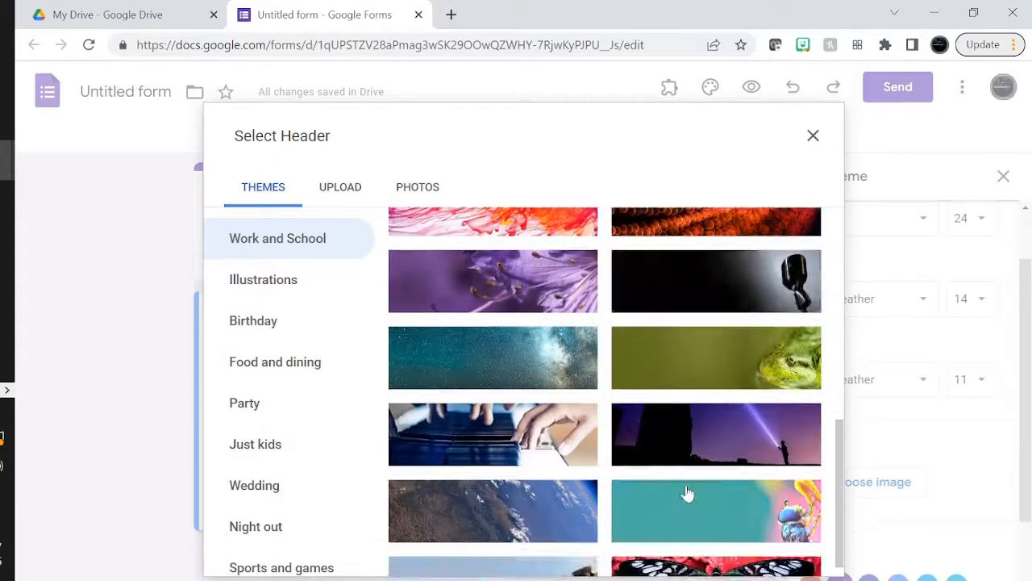
pyautogui.scroll(-3, 686, 492)
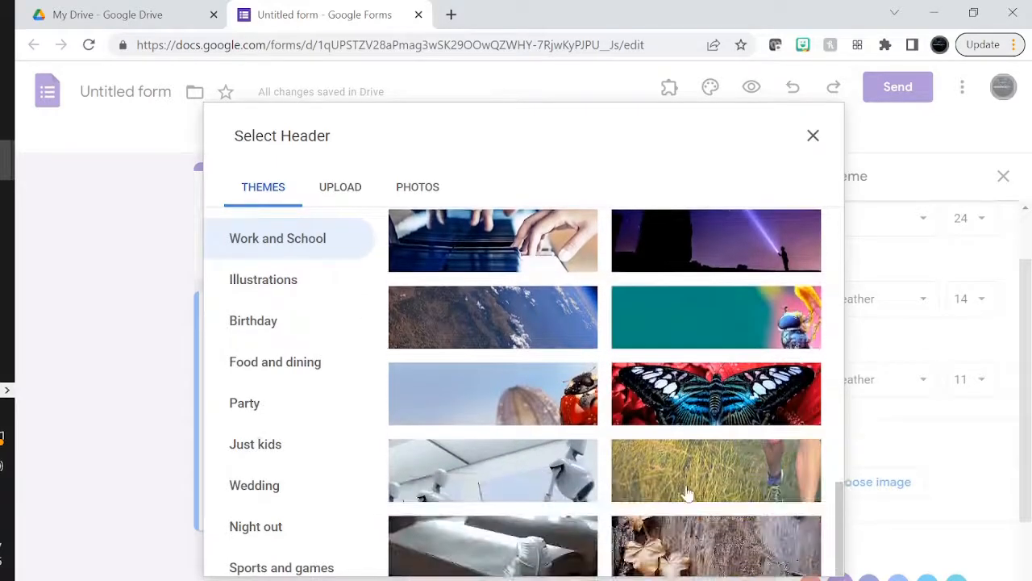
pyautogui.click(713, 401)
pyautogui.click(790, 554)
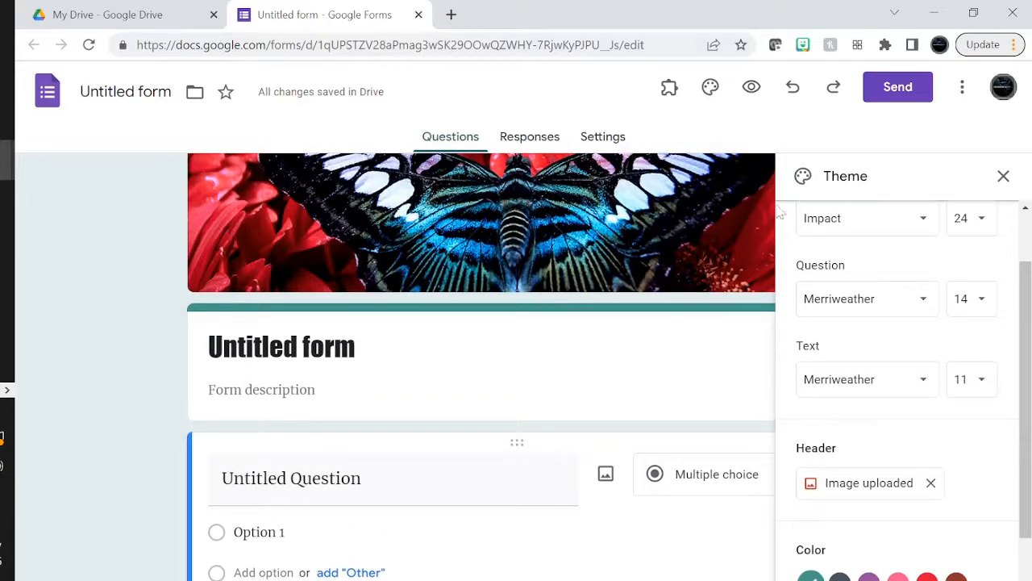
# Preview the form as respondents see it, then return to the editor
pyautogui.click(751, 87)
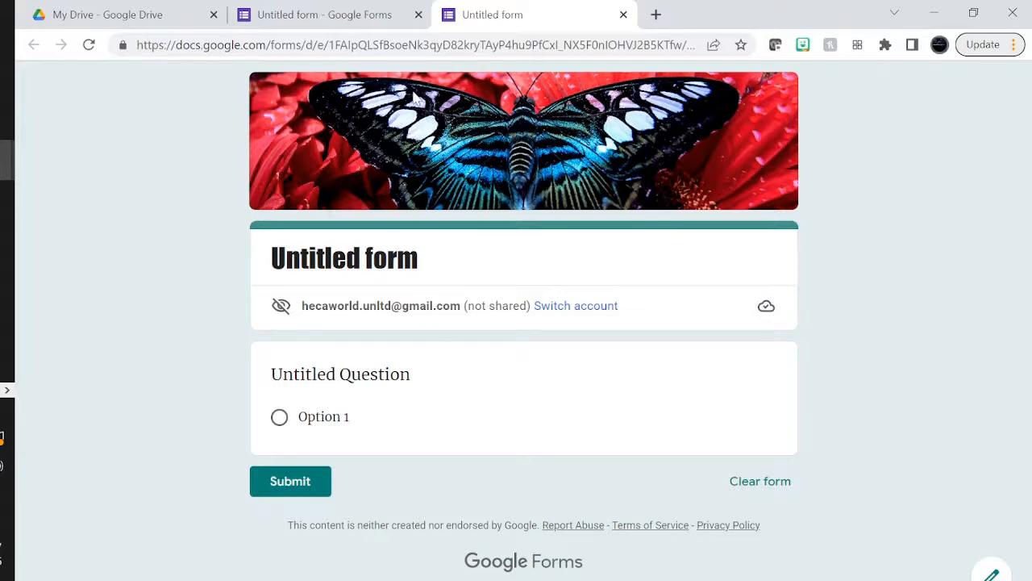
pyautogui.click(347, 11)
pyautogui.click(317, 301)
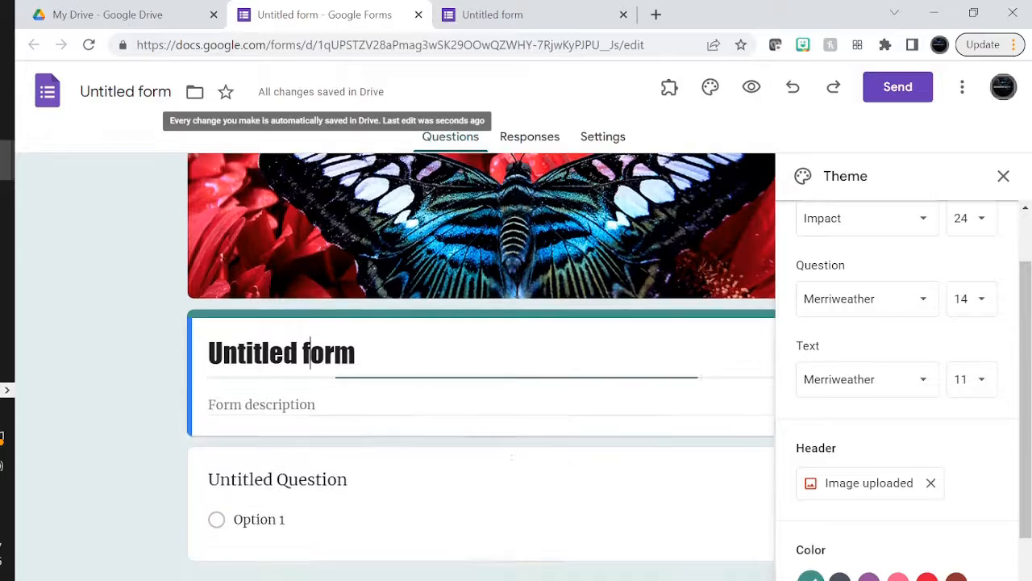
# Replace 'Untitled form' with 'My first Questionnaire' and enter the description 'Post Doc assessment'
pyautogui.tripleClick(310, 352)
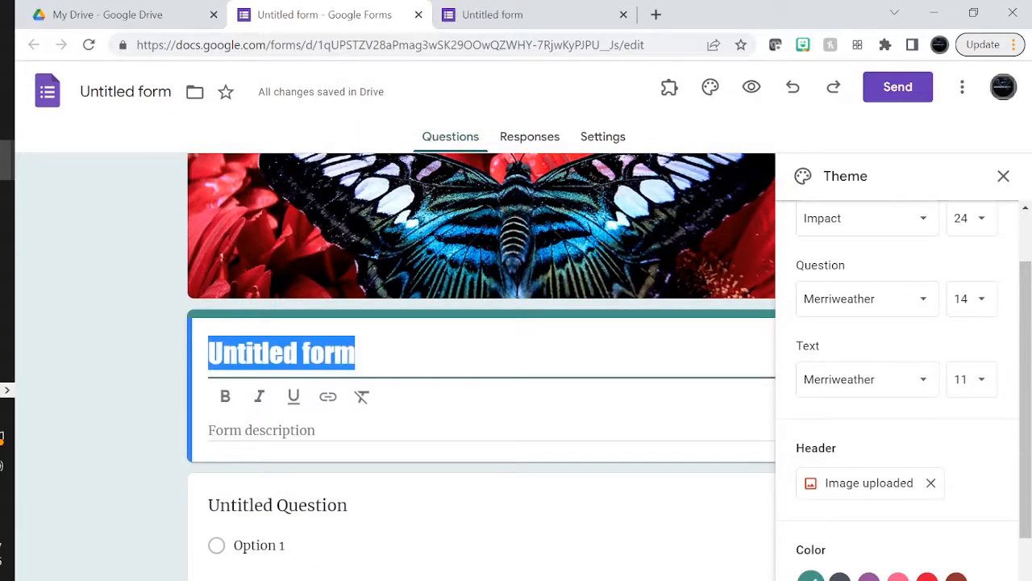
pyautogui.write('My')
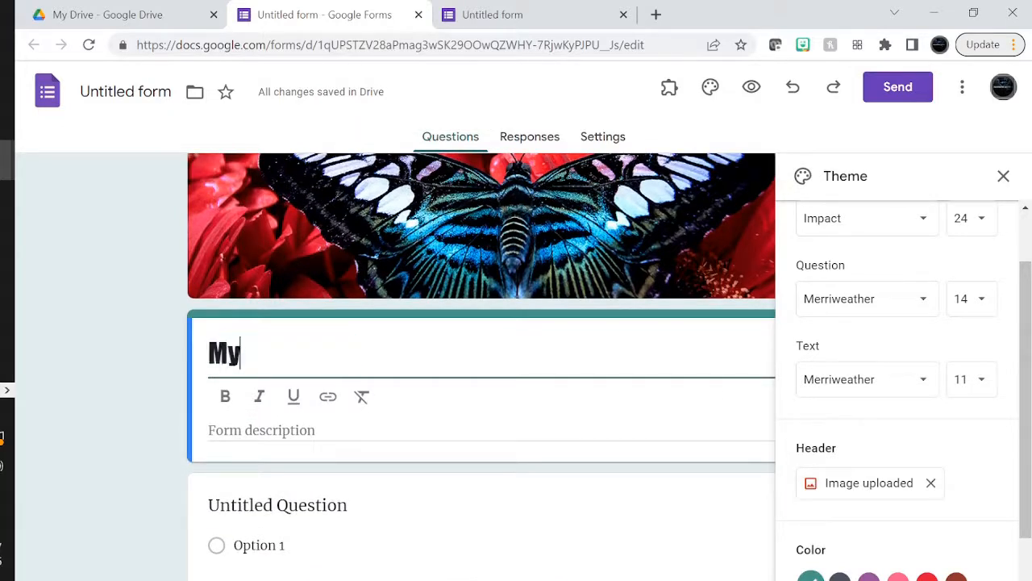
pyautogui.write(' first Questi')
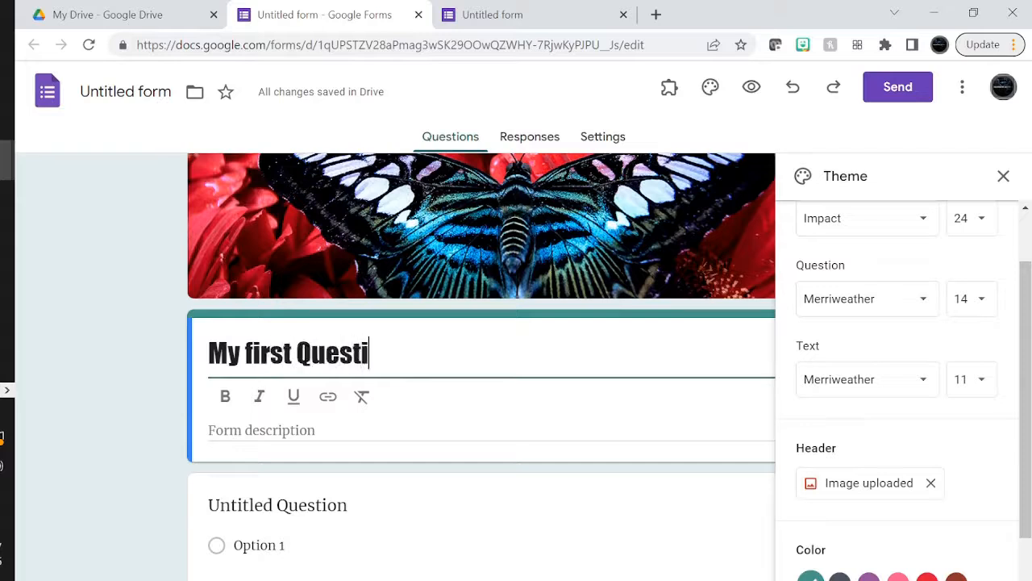
pyautogui.write('onnaire')
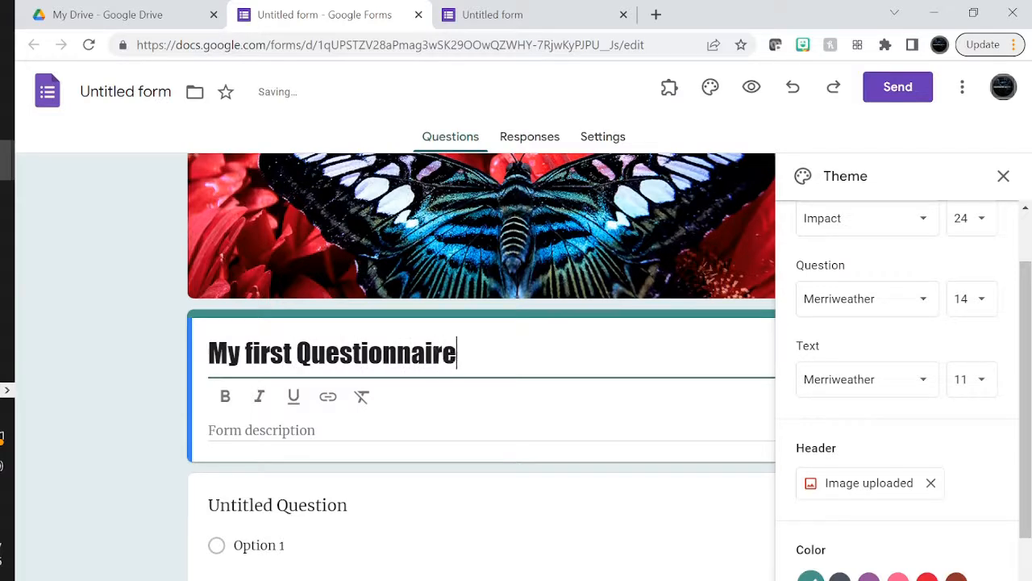
pyautogui.click(283, 430)
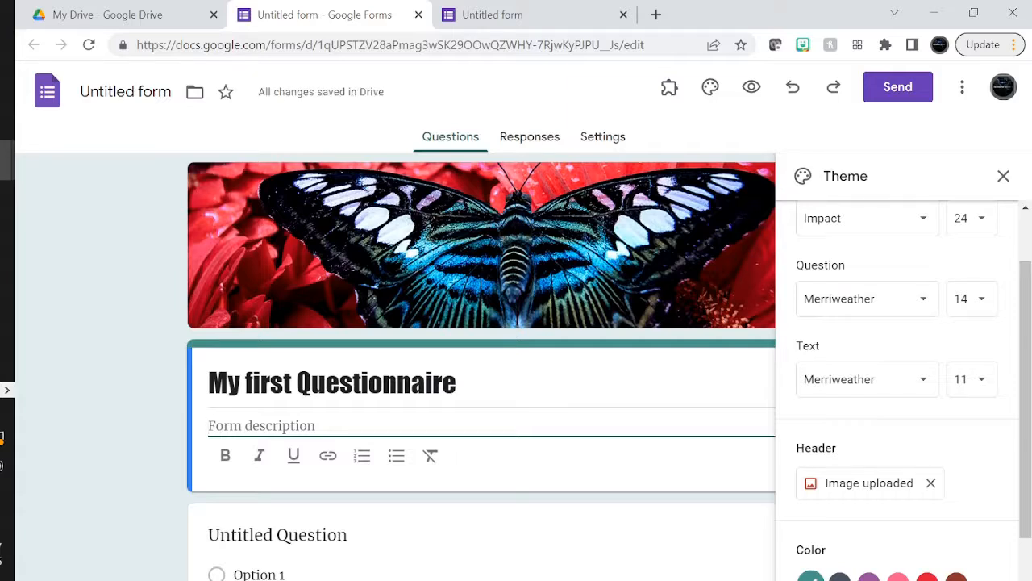
pyautogui.write('Post Doc')
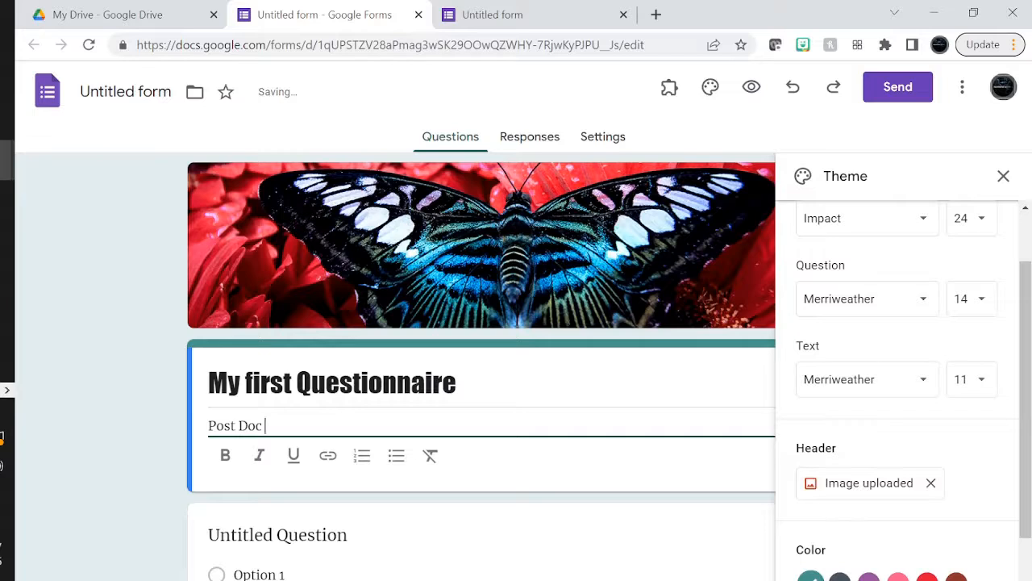
pyautogui.write('sm')
pyautogui.press('BackSpace')
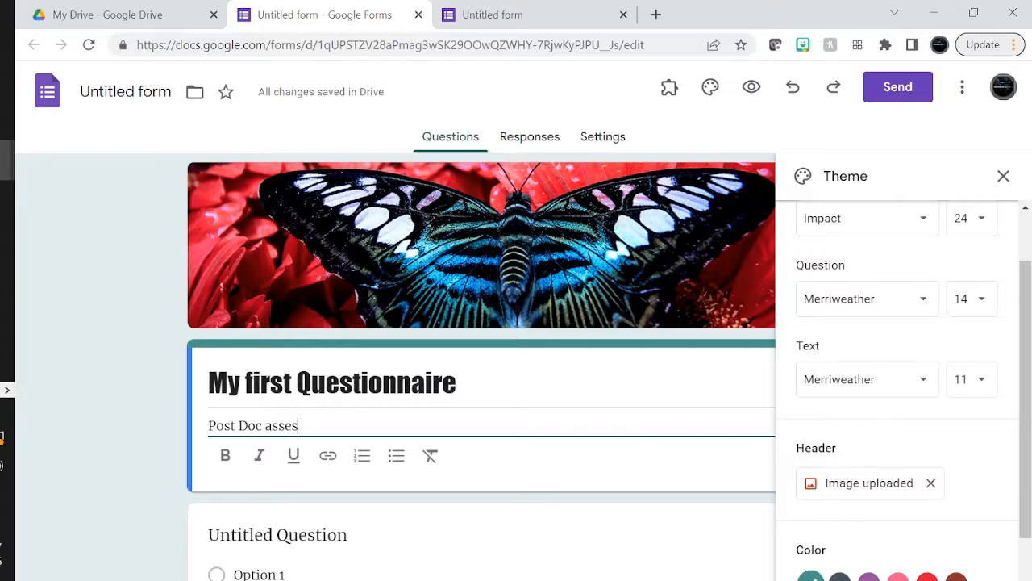
pyautogui.scroll(-1, 287, 439)
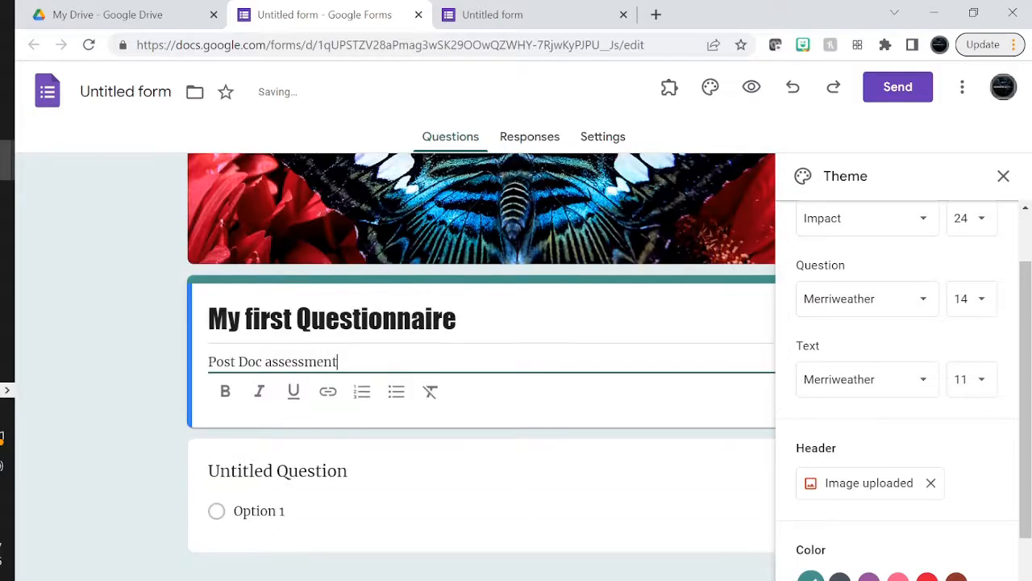
pyautogui.click(477, 497)
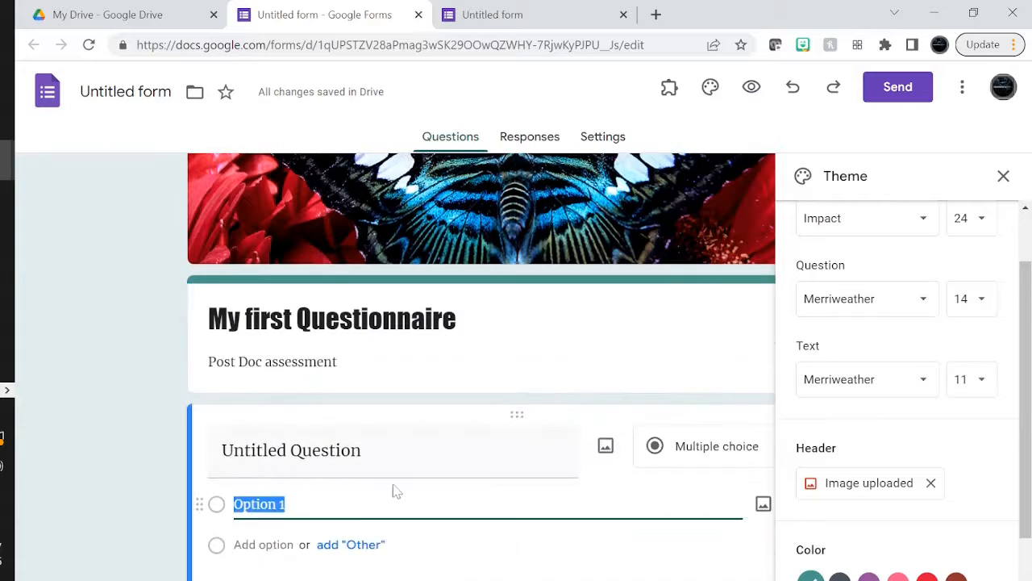
# Close the theme panel, title the first question 'What is your first name?', and duplicate it
pyautogui.click(306, 450)
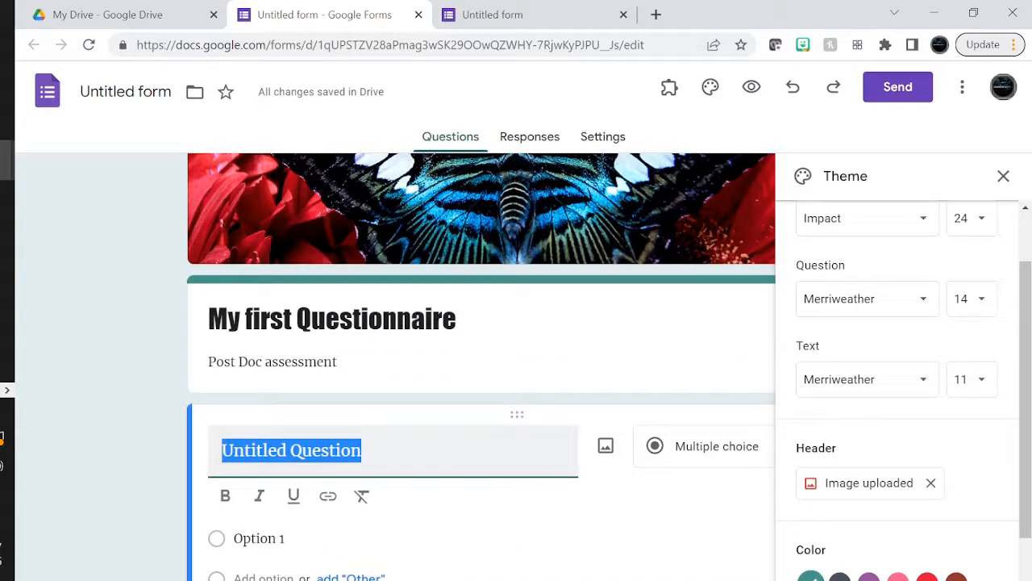
pyautogui.click(1003, 176)
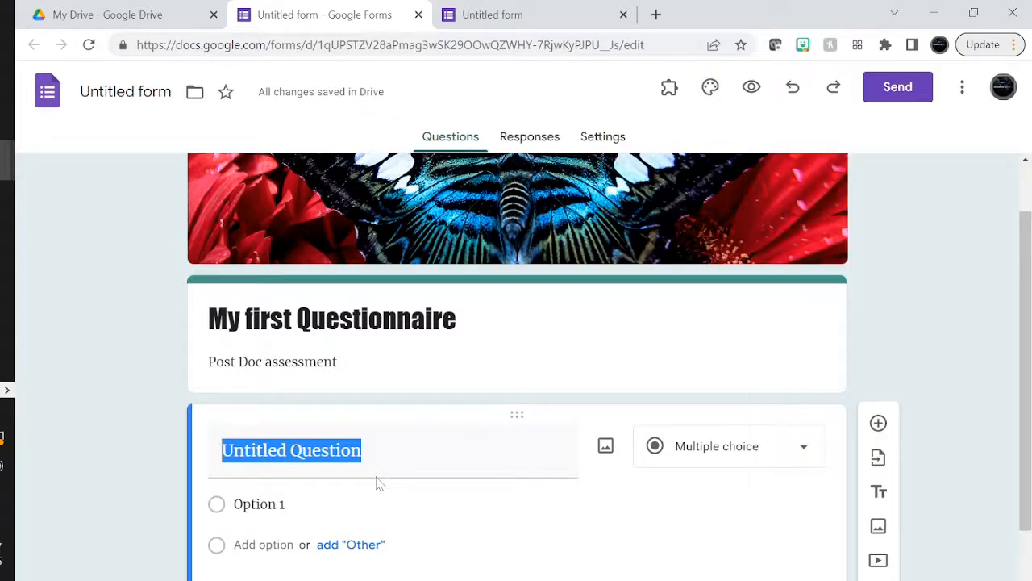
pyautogui.write('What ')
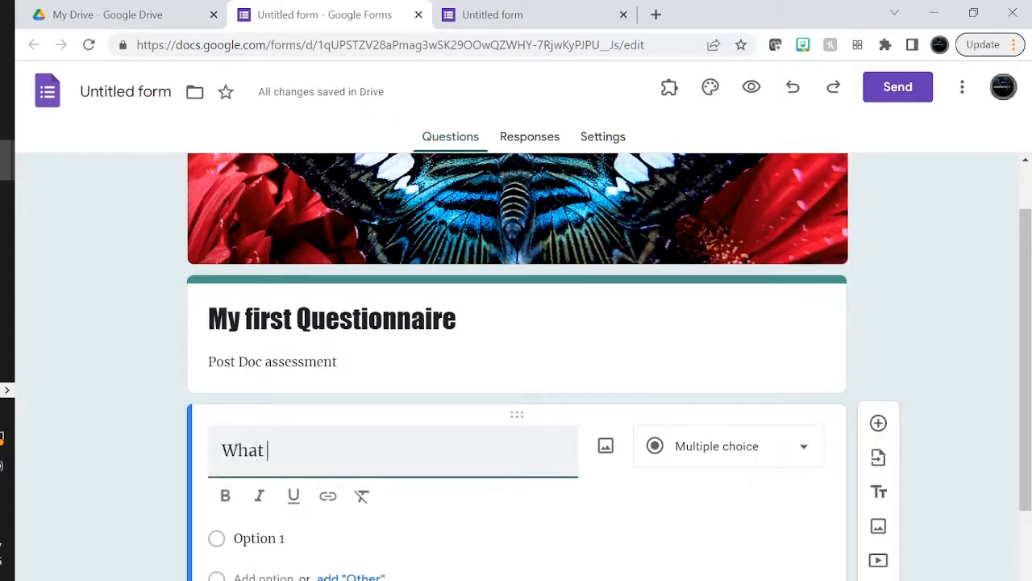
pyautogui.write('is your first nam')
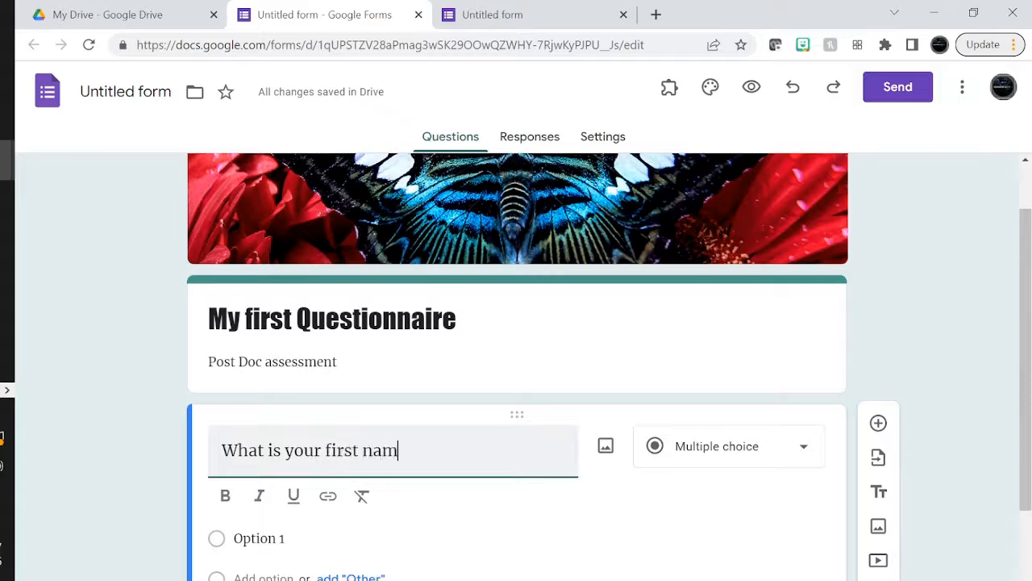
pyautogui.write('es')
pyautogui.press('BackSpace')
pyautogui.write('?')
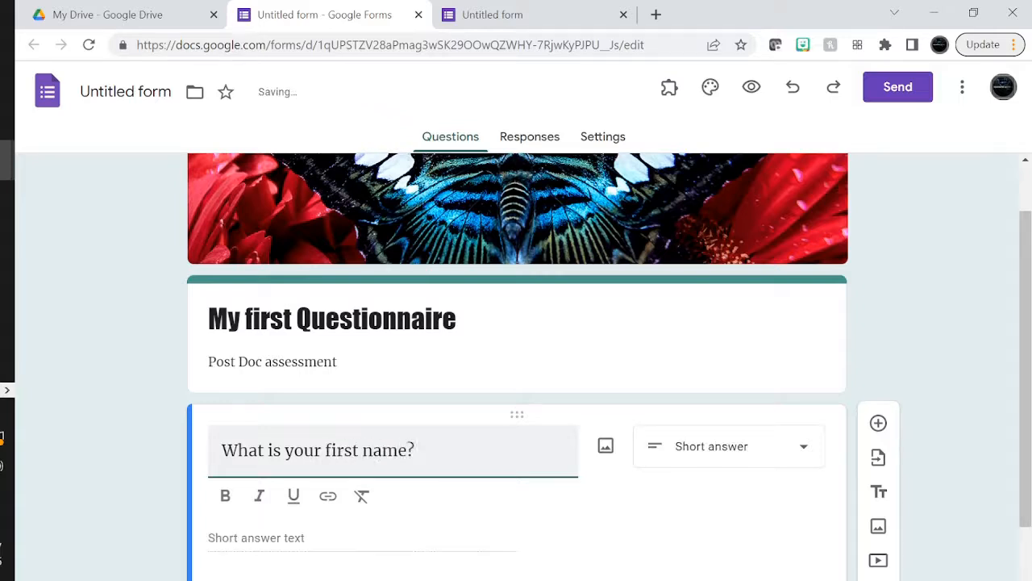
pyautogui.press('Return')
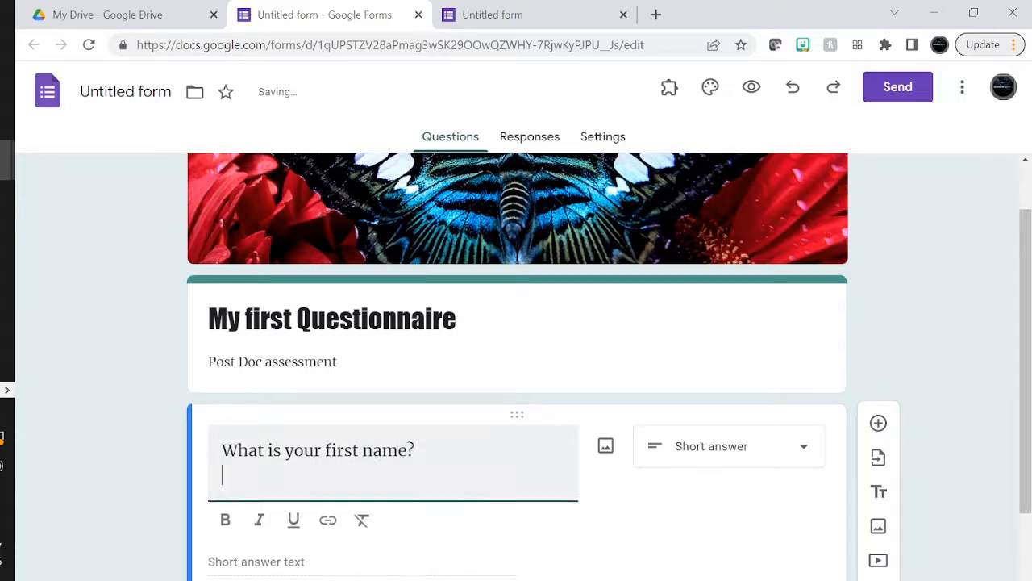
pyautogui.press('BackSpace')
pyautogui.scroll(-1, 375, 467)
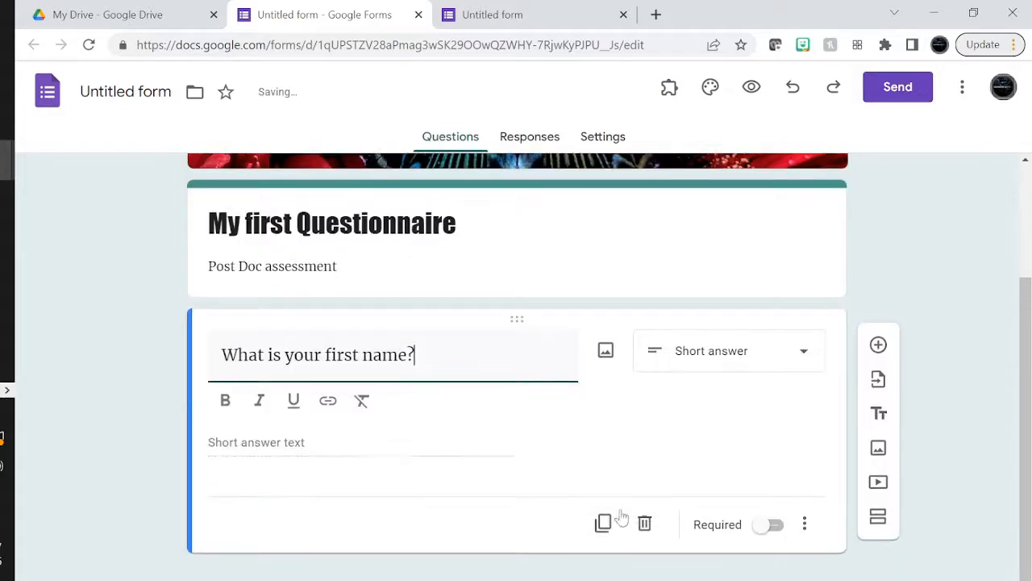
pyautogui.click(620, 524)
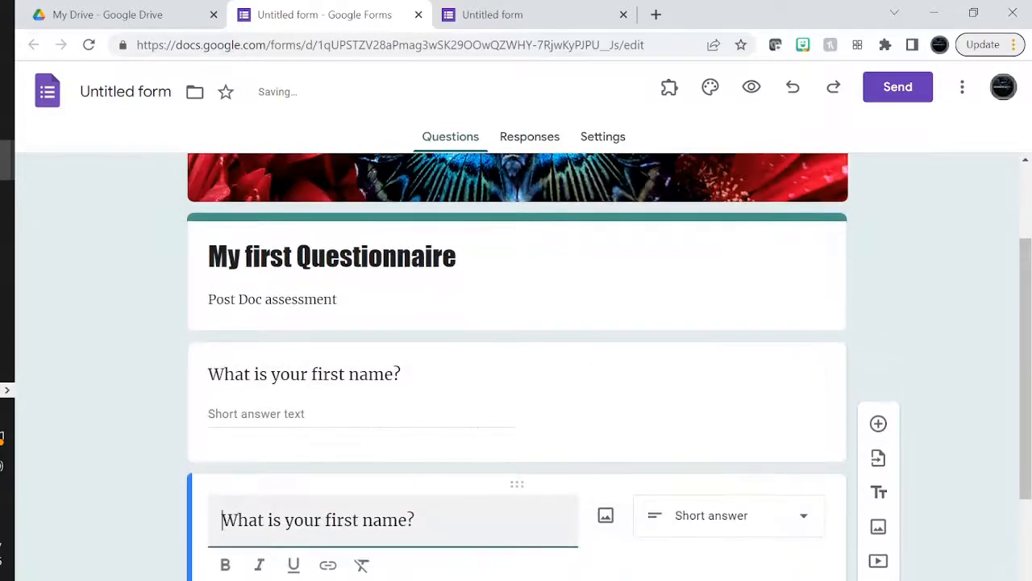
# Change the copied question to 'What is your last name?' and make it required
pyautogui.doubleClick(344, 519)
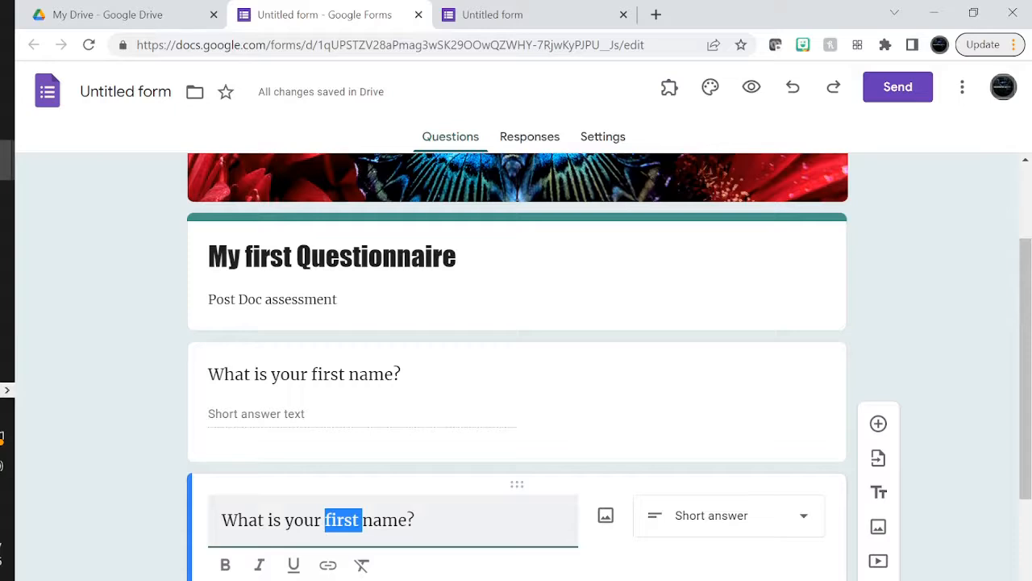
pyautogui.write('last')
pyautogui.scroll(-1, 518, 481)
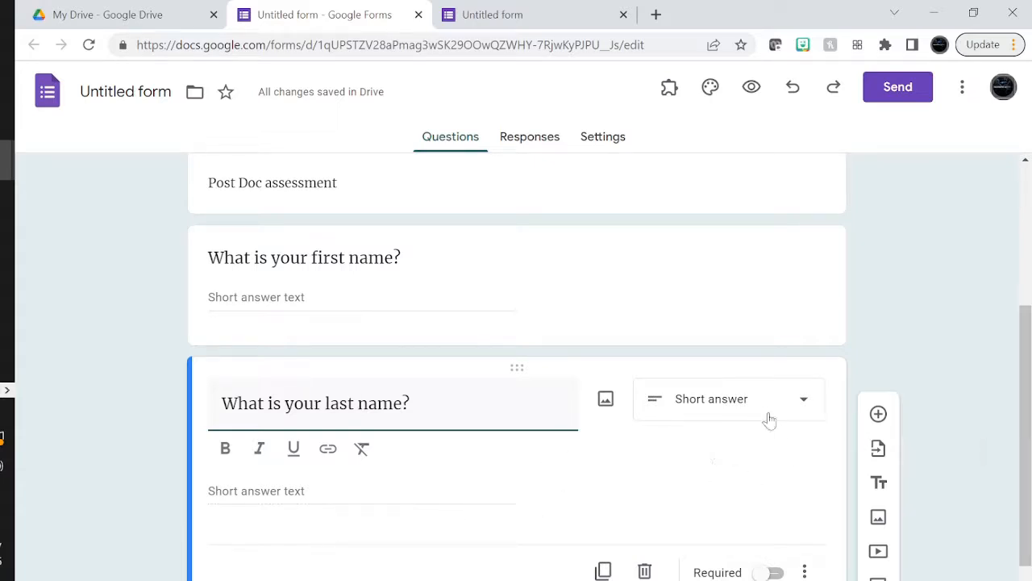
pyautogui.click(772, 571)
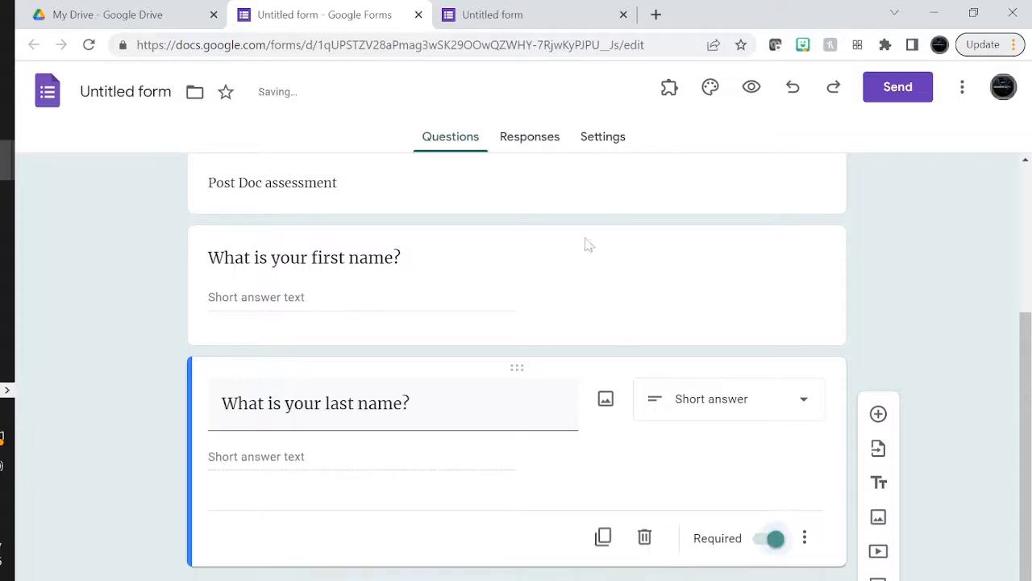
pyautogui.click(565, 309)
pyautogui.click(764, 441)
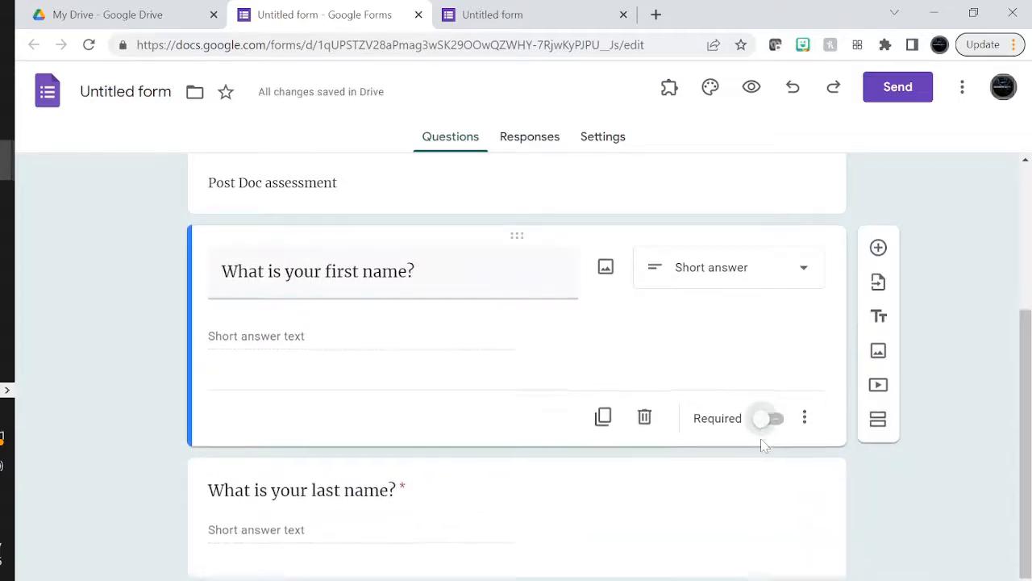
pyautogui.click(604, 536)
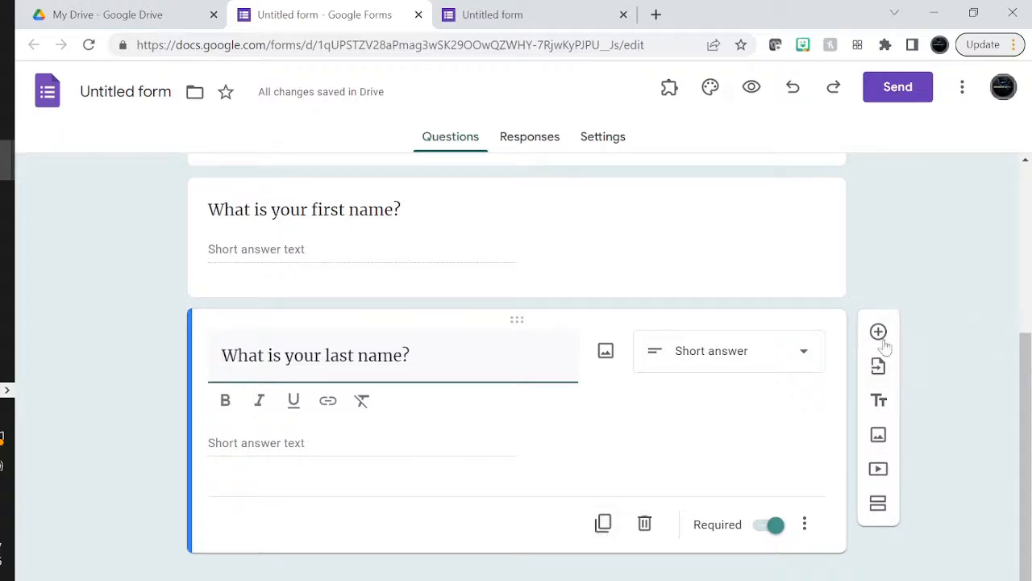
# Add a new section after it titled 'Additional Data'
pyautogui.click(879, 504)
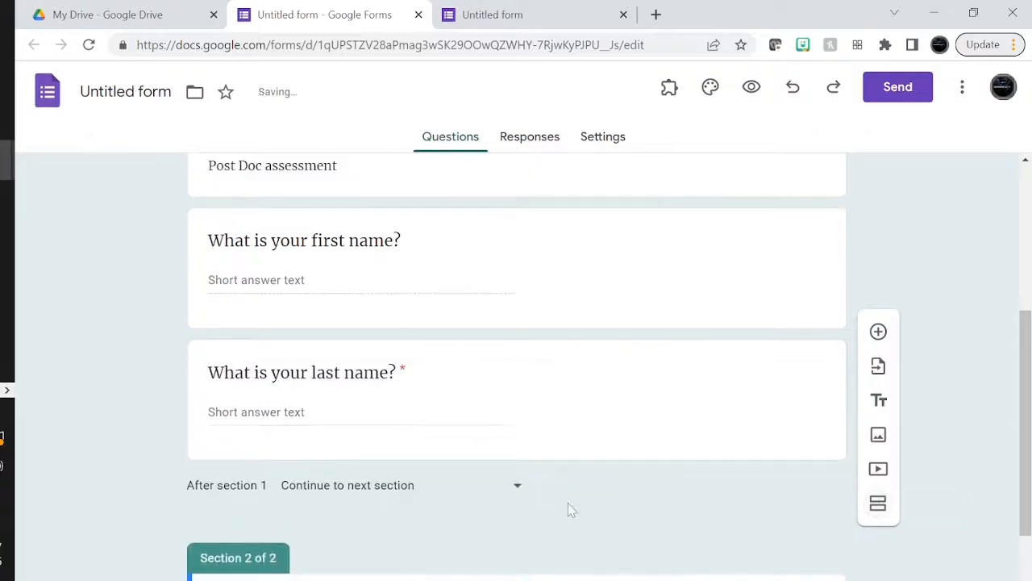
pyautogui.write('Additi')
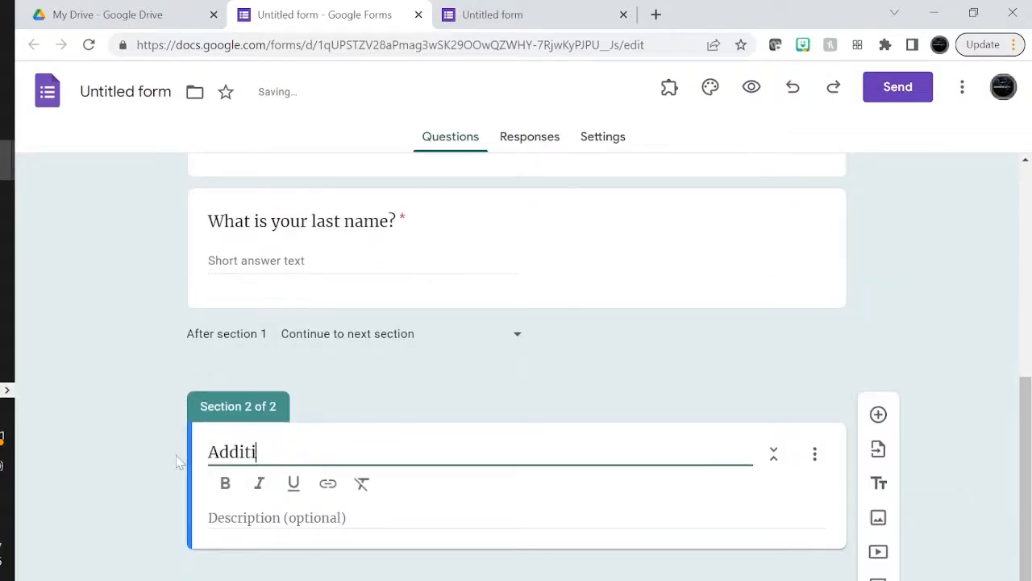
pyautogui.write('onal Data')
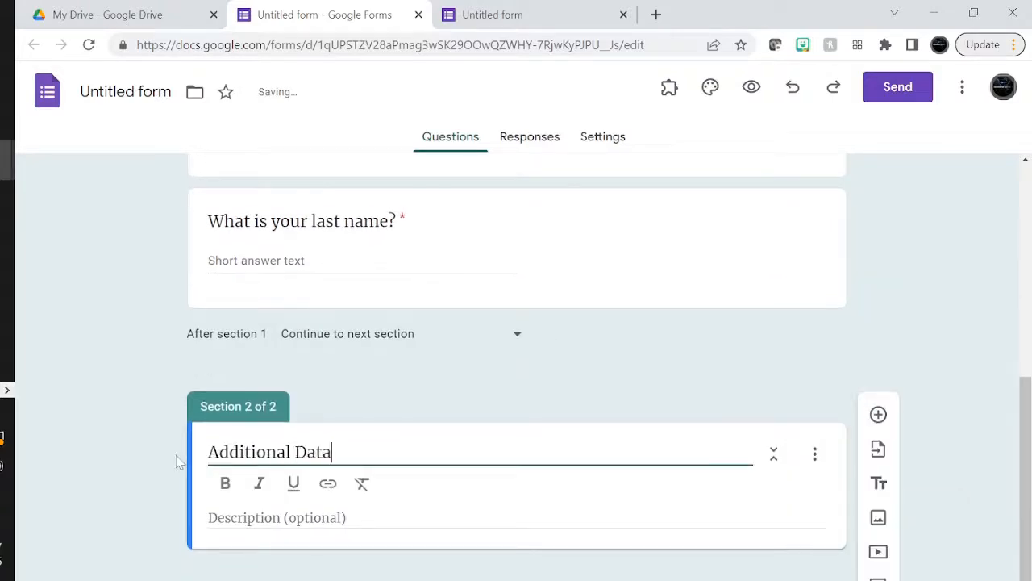
pyautogui.click(879, 414)
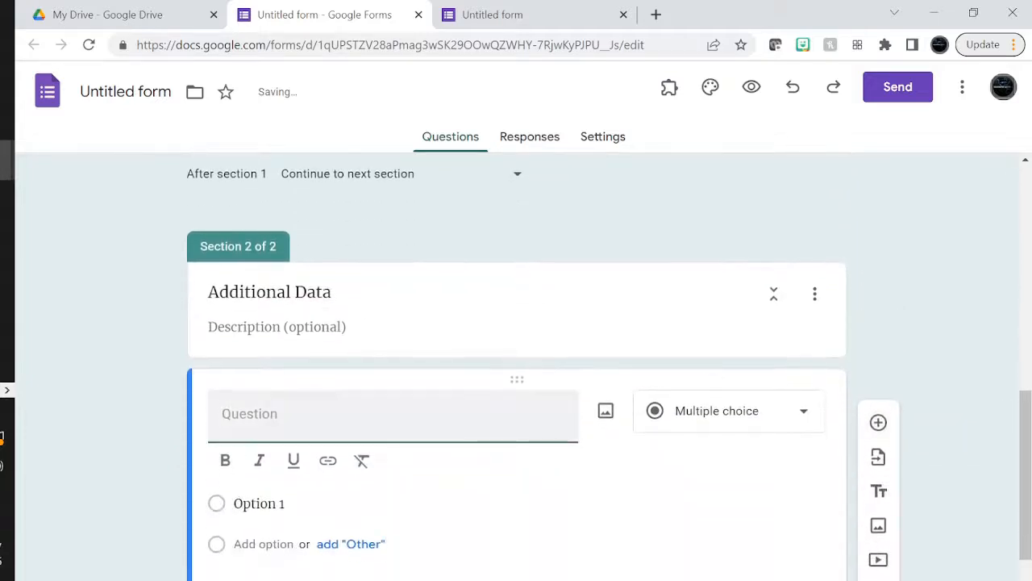
# Add 'What is your email address?' and a duplicate retitled 'What is your phone number?', both short answer
pyautogui.write('What is your ')
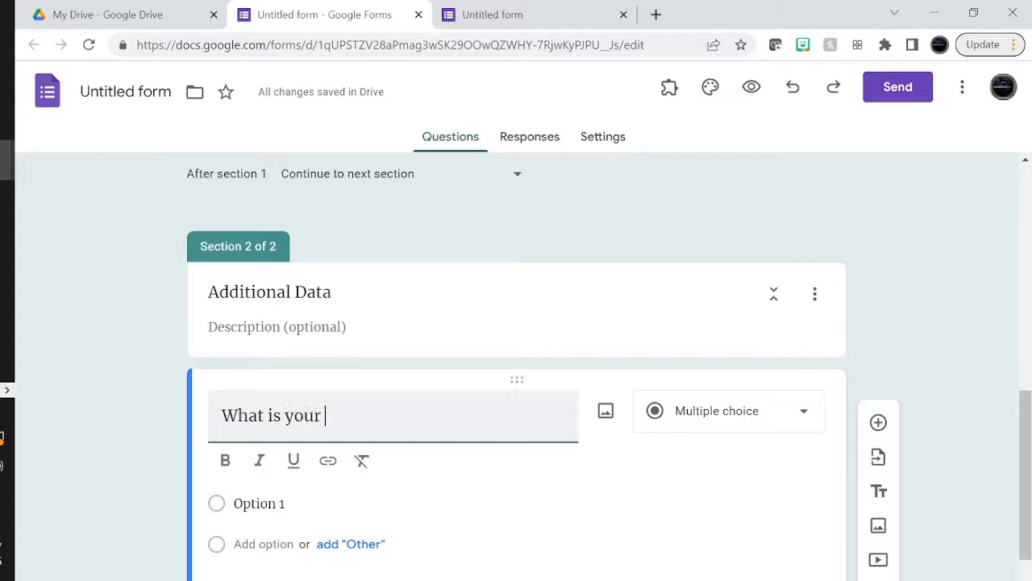
pyautogui.write('email address')
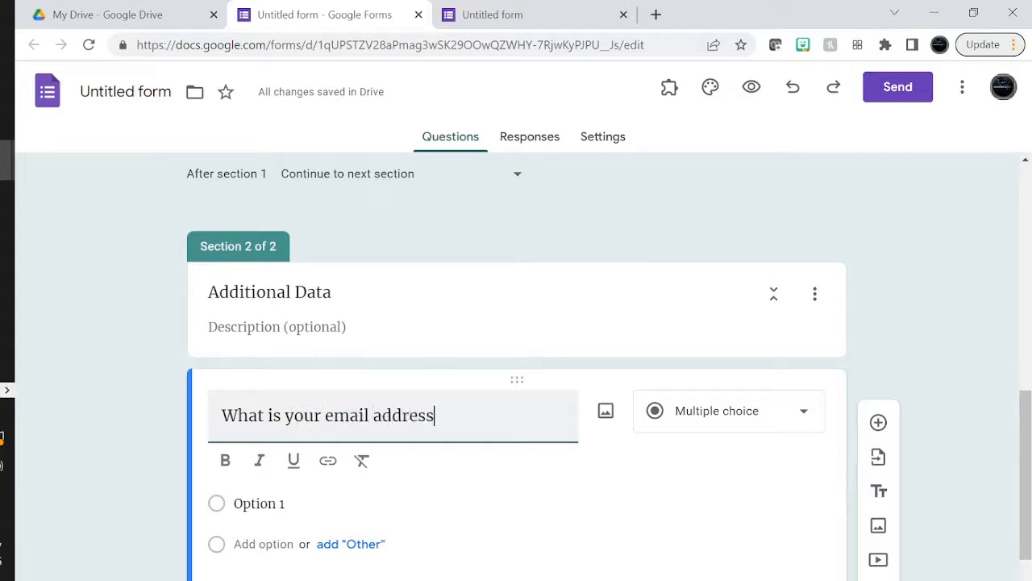
pyautogui.write('?')
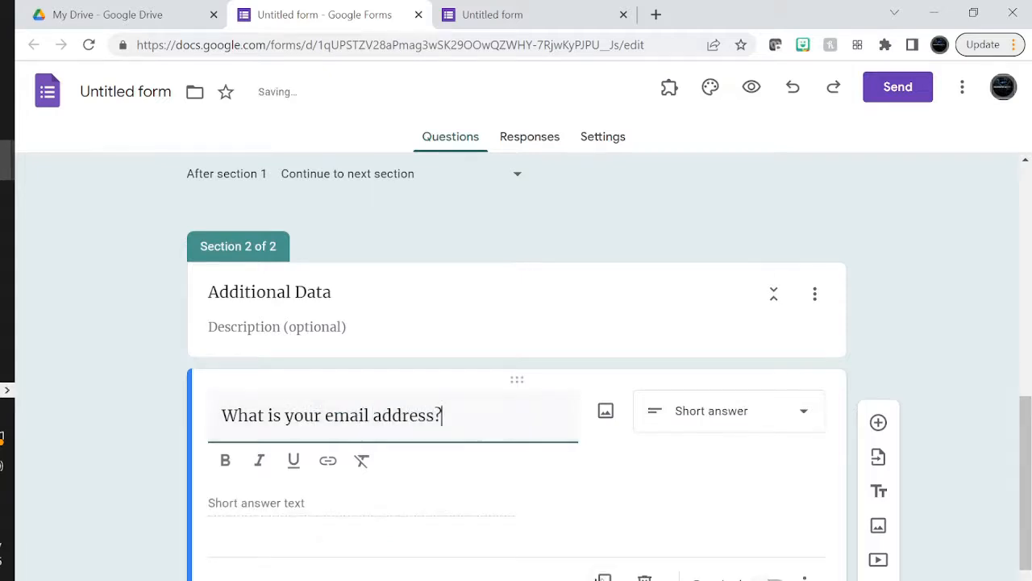
pyautogui.click(604, 578)
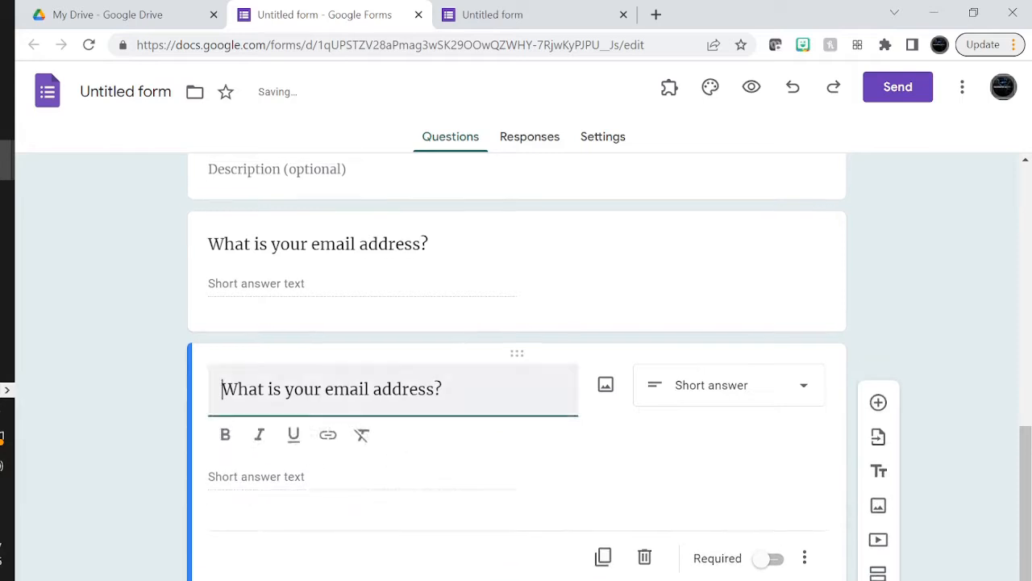
pyautogui.moveTo(325, 389); pyautogui.dragTo(435, 389)
pyautogui.write('phone number')
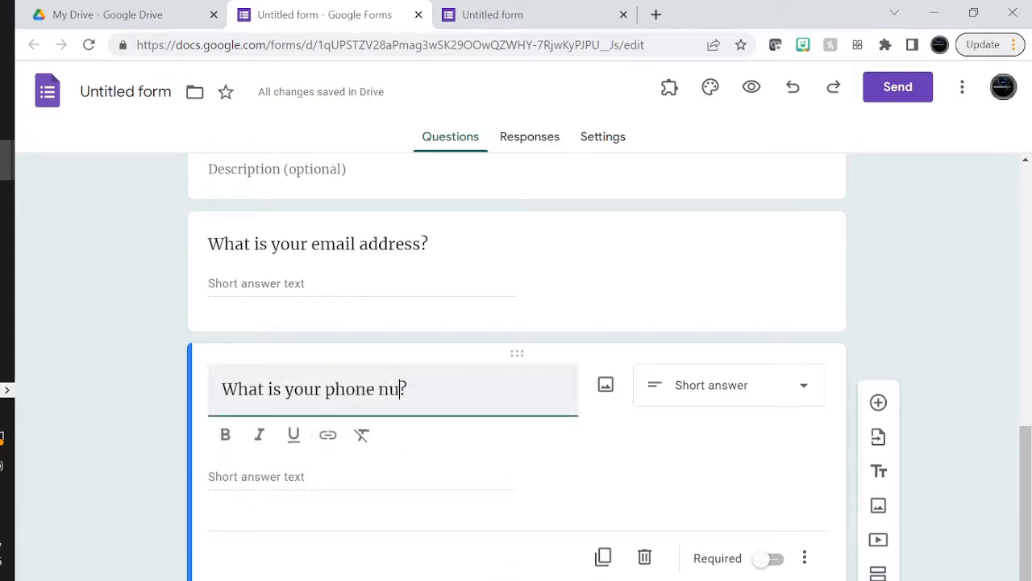
pyautogui.click(726, 385)
pyautogui.click(508, 470)
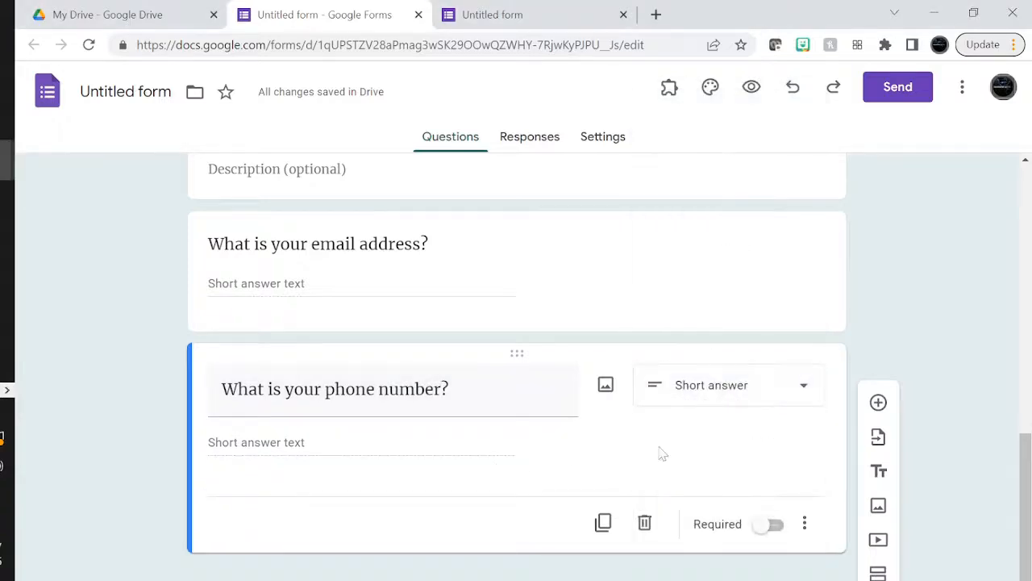
# Add response validation Number > Is number to the short-answer phone question
pyautogui.click(749, 392)
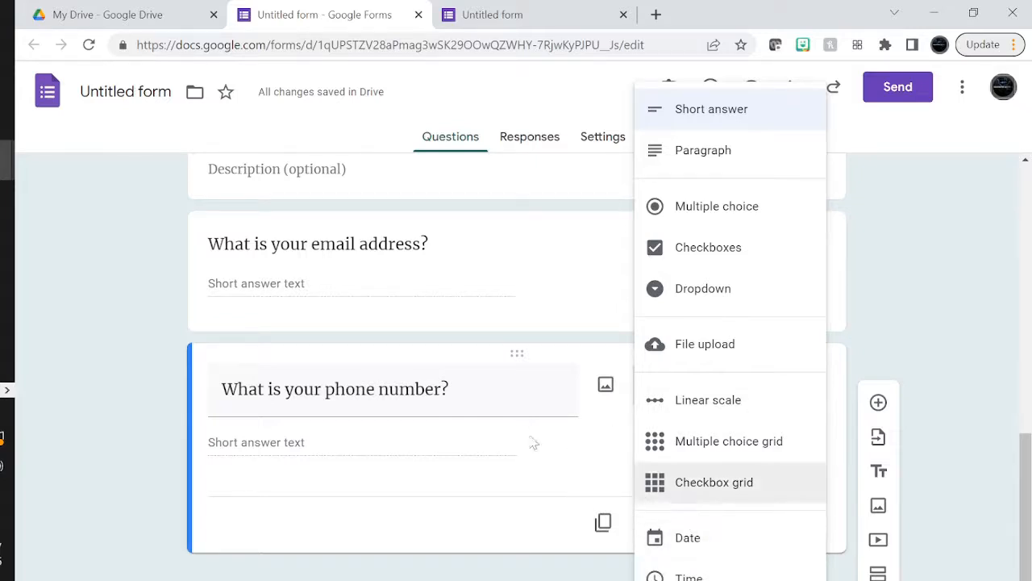
pyautogui.click(468, 469)
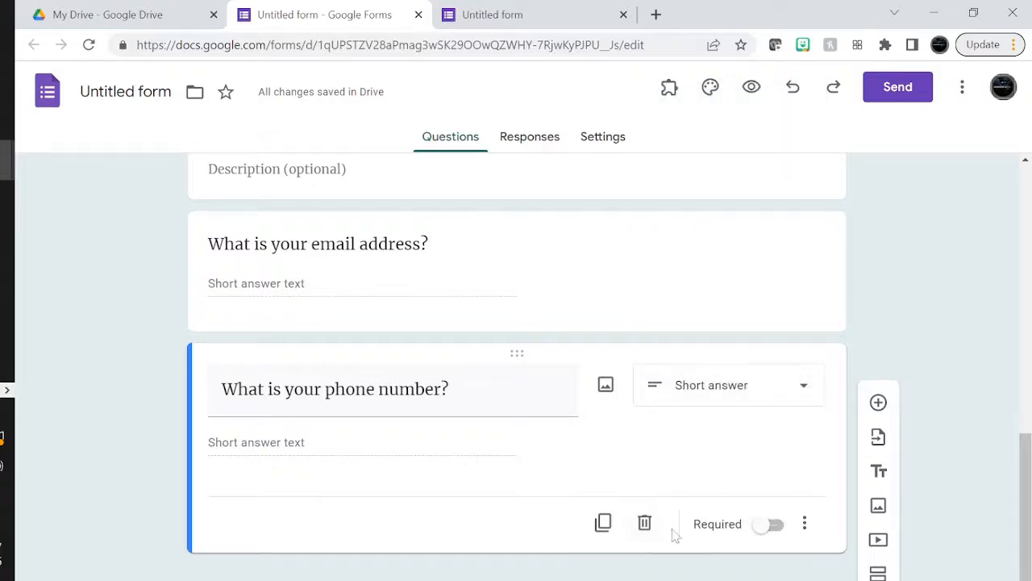
pyautogui.click(804, 525)
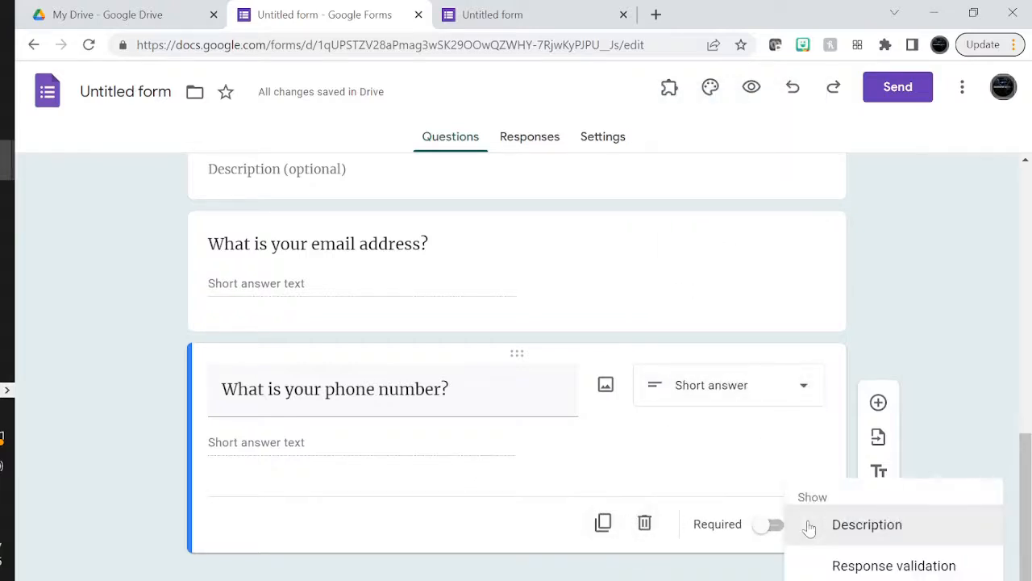
pyautogui.click(861, 568)
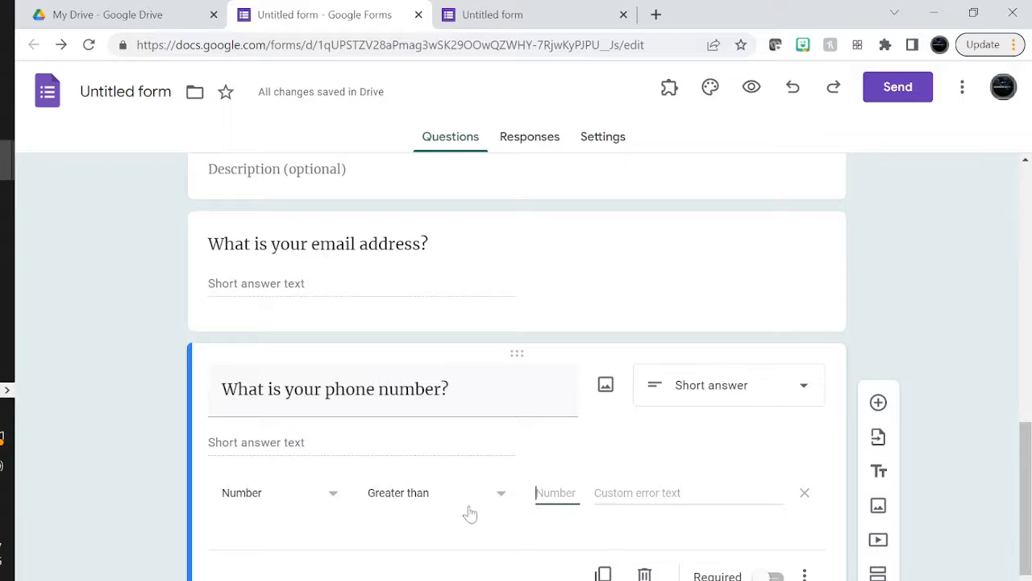
pyautogui.click(341, 499)
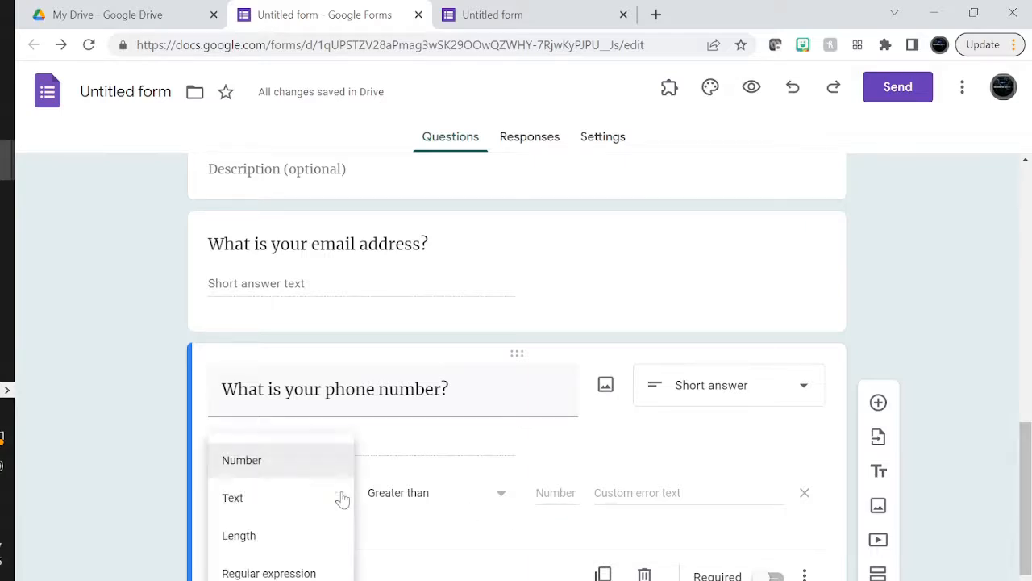
pyautogui.click(250, 474)
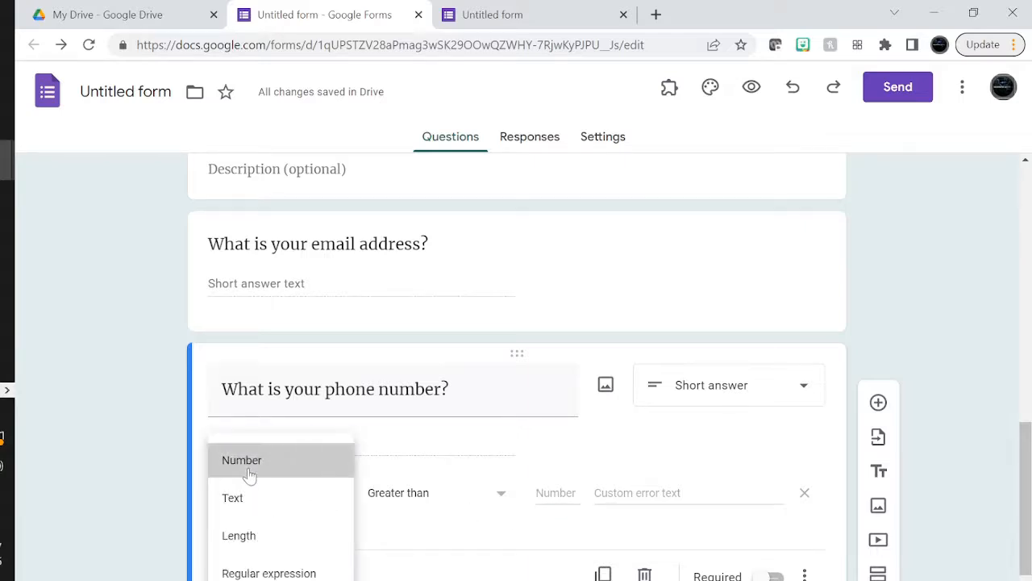
pyautogui.click(479, 497)
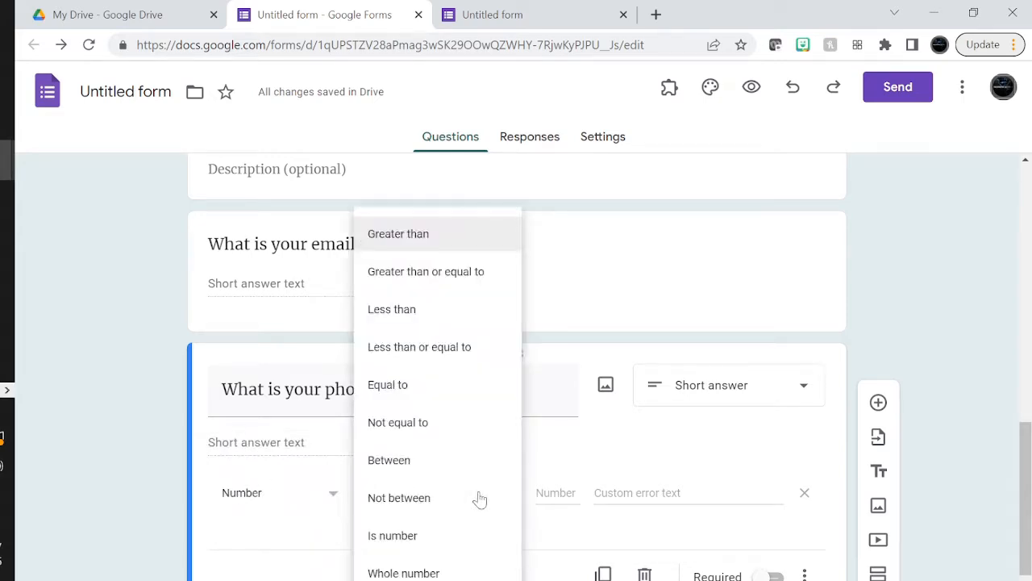
pyautogui.click(401, 540)
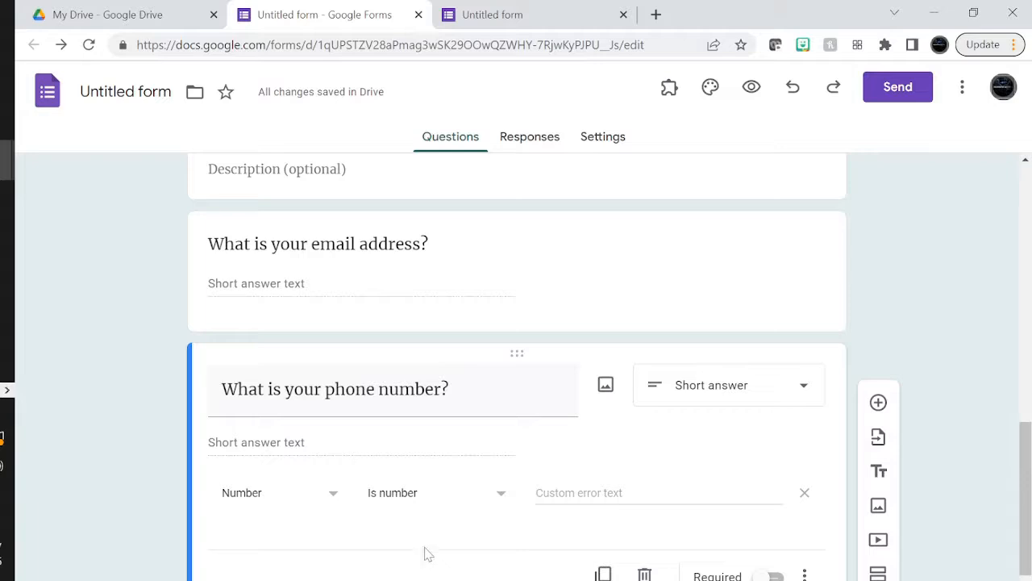
# Make the phone question required with error text 'Must be a valid phone number'
pyautogui.click(763, 576)
pyautogui.click(660, 495)
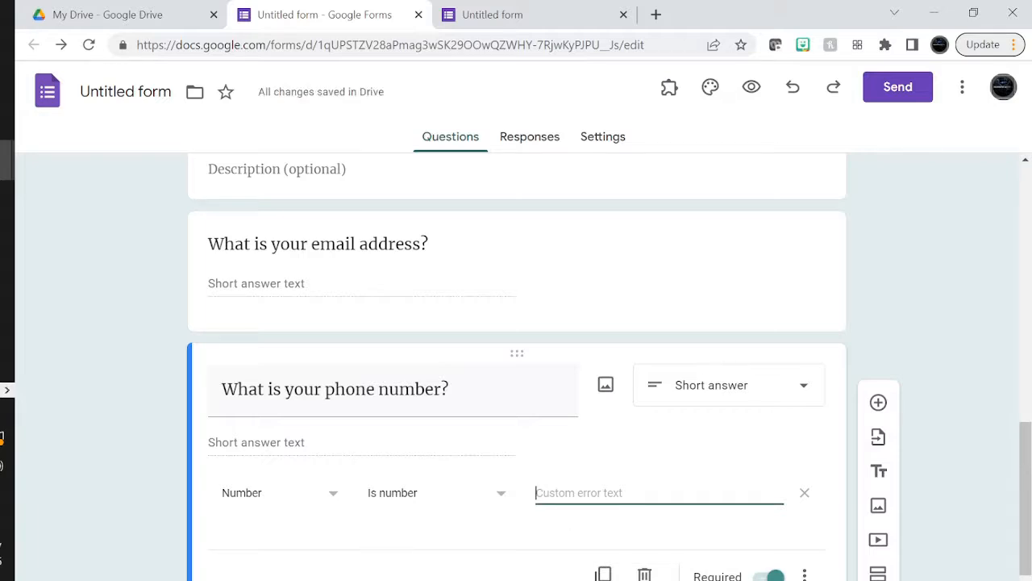
pyautogui.write('Mulst')
pyautogui.press('BackSpace')
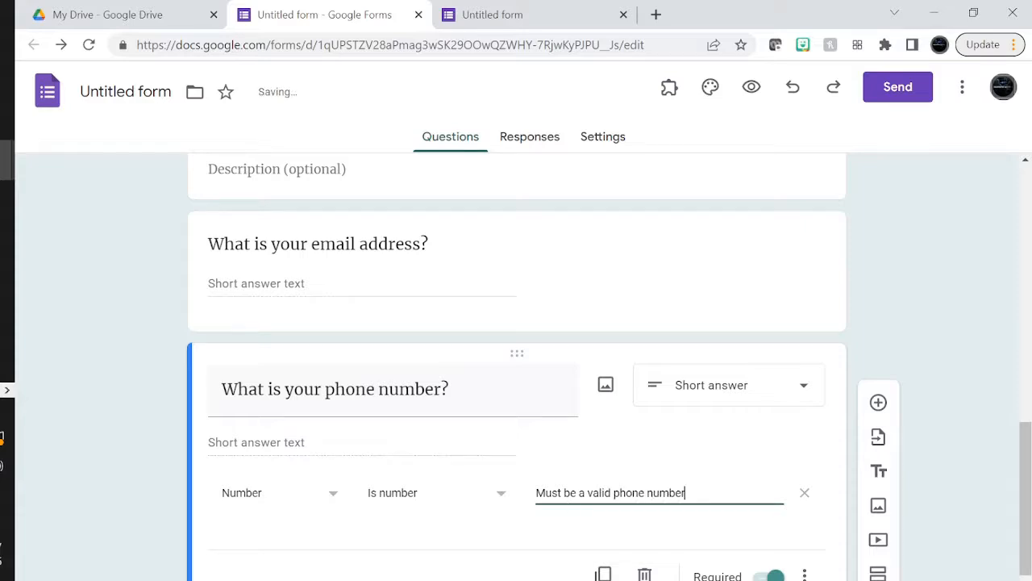
pyautogui.click(964, 329)
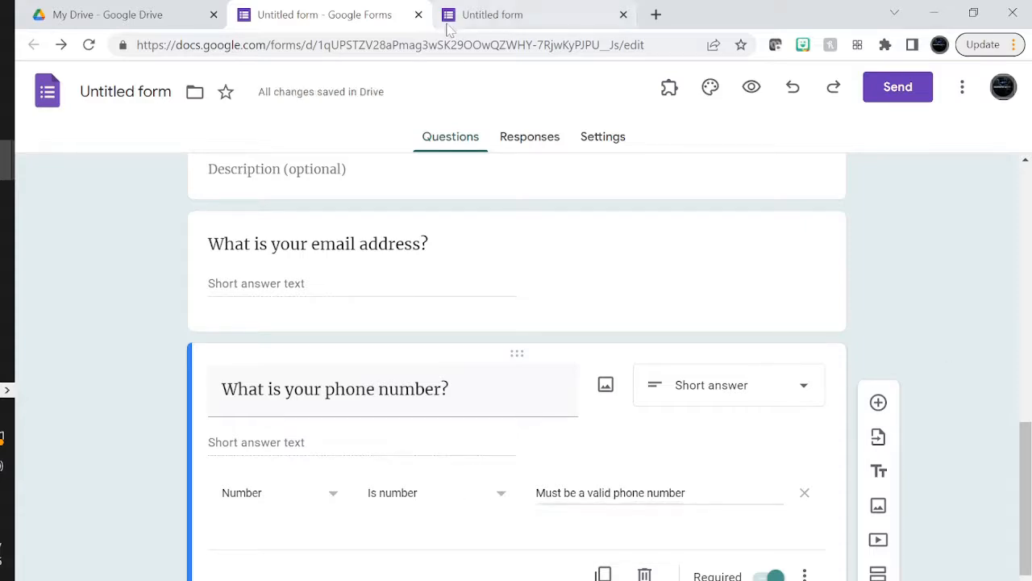
# Reload the preview, confirm the required last-name error, then fill it in and continue
pyautogui.click(492, 15)
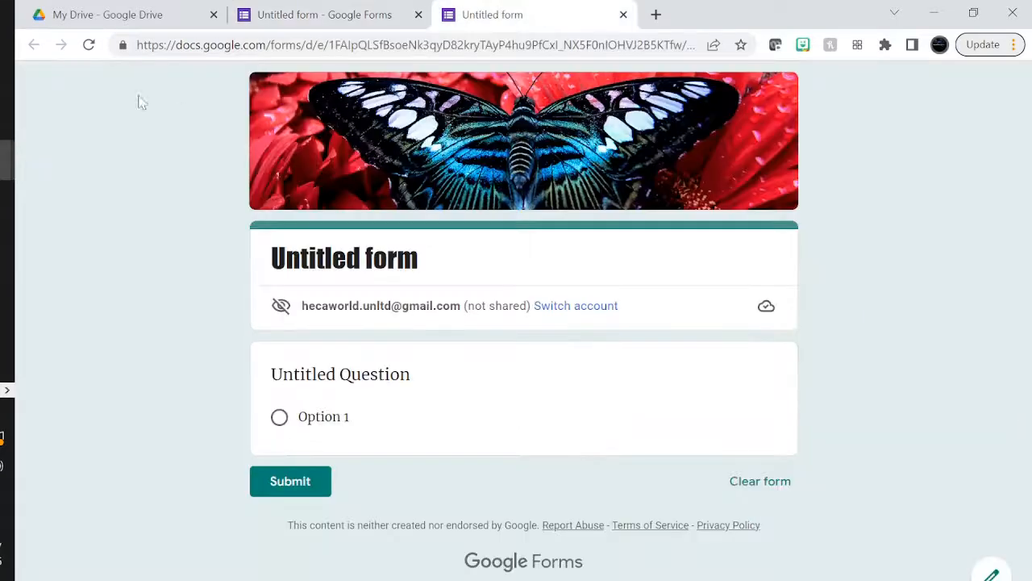
pyautogui.click(89, 44)
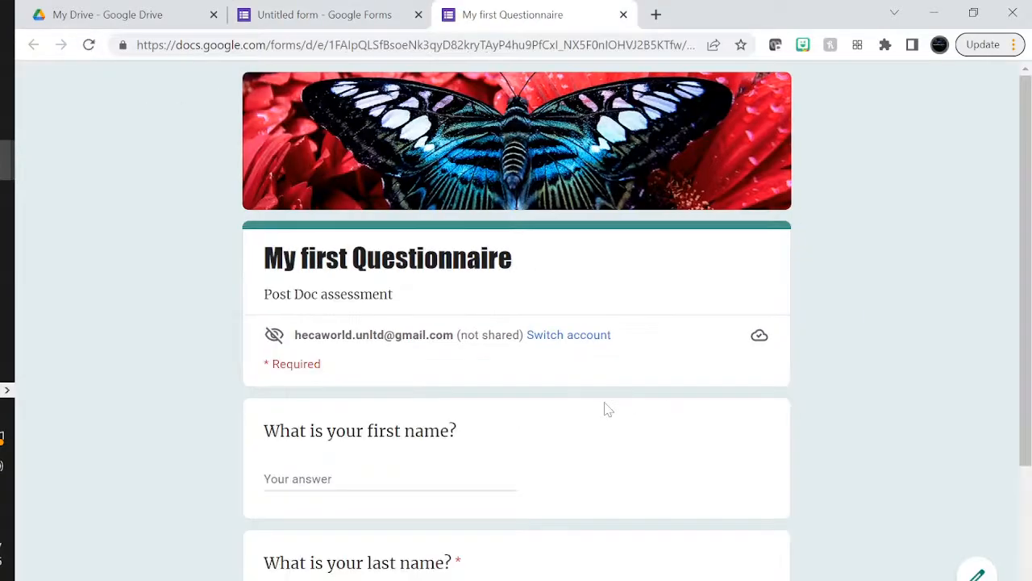
pyautogui.scroll(-3, 608, 409)
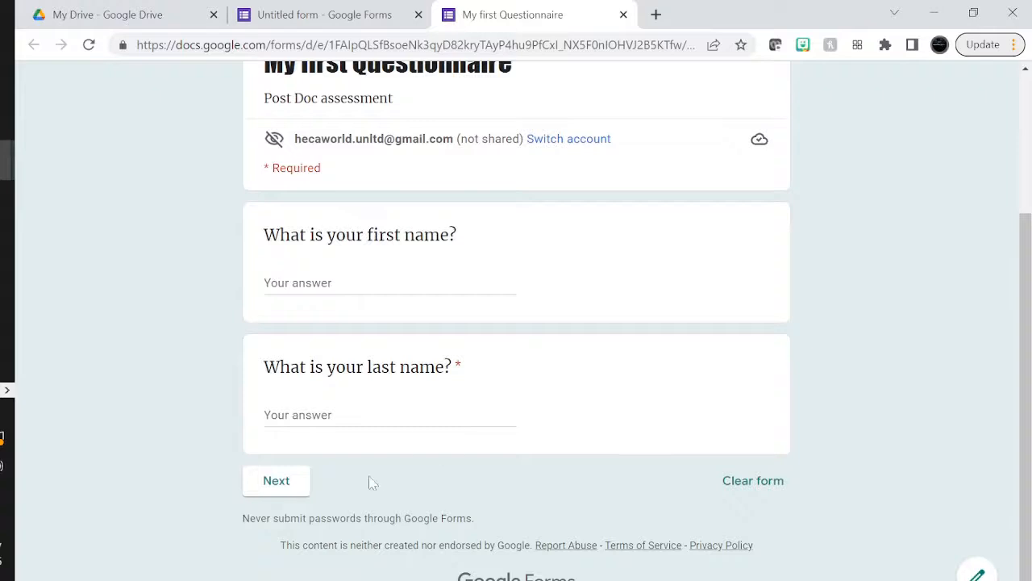
pyautogui.click(277, 481)
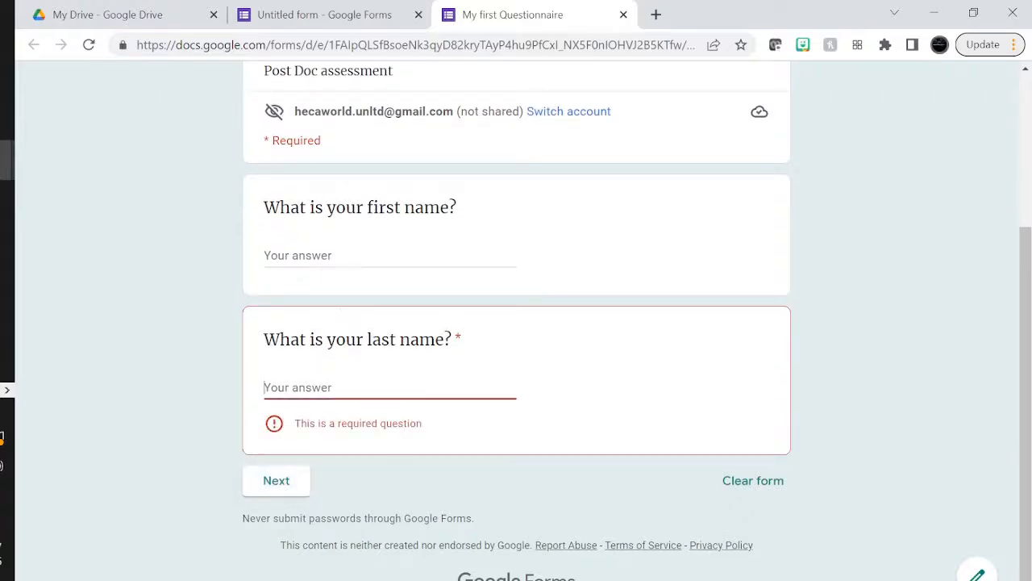
pyautogui.hotkey('shift', 'Tab')
pyautogui.click(337, 388)
pyautogui.write('sadasdgas')
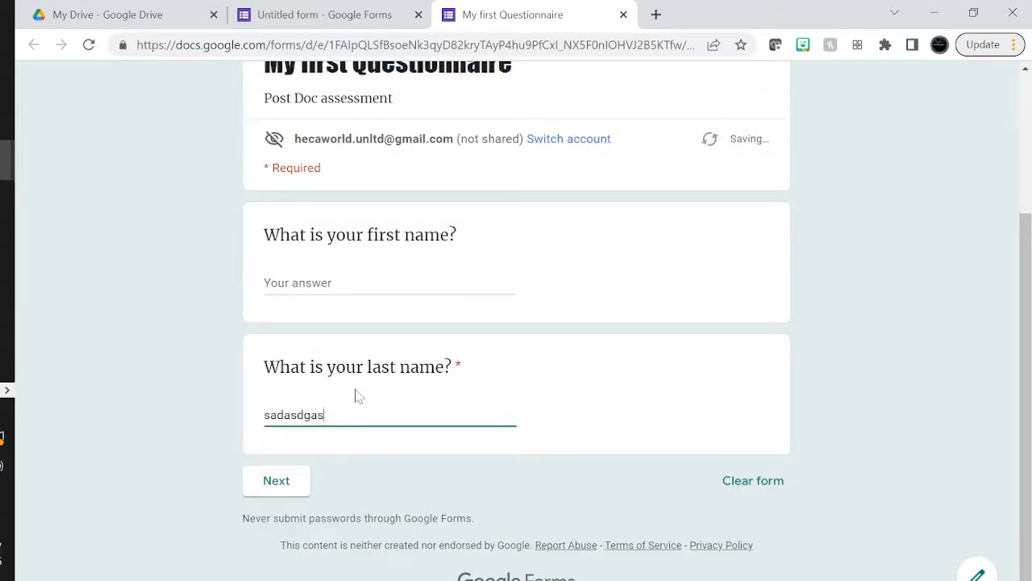
pyautogui.click(282, 481)
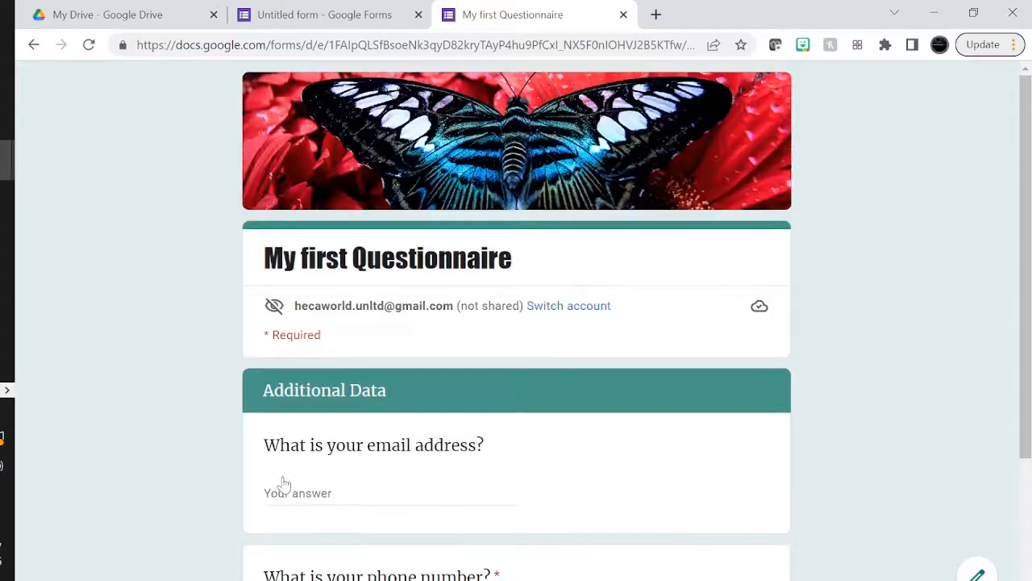
# Test the phone field with letters and digits to check the validation error, then return to the editor
pyautogui.scroll(-2, 284, 484)
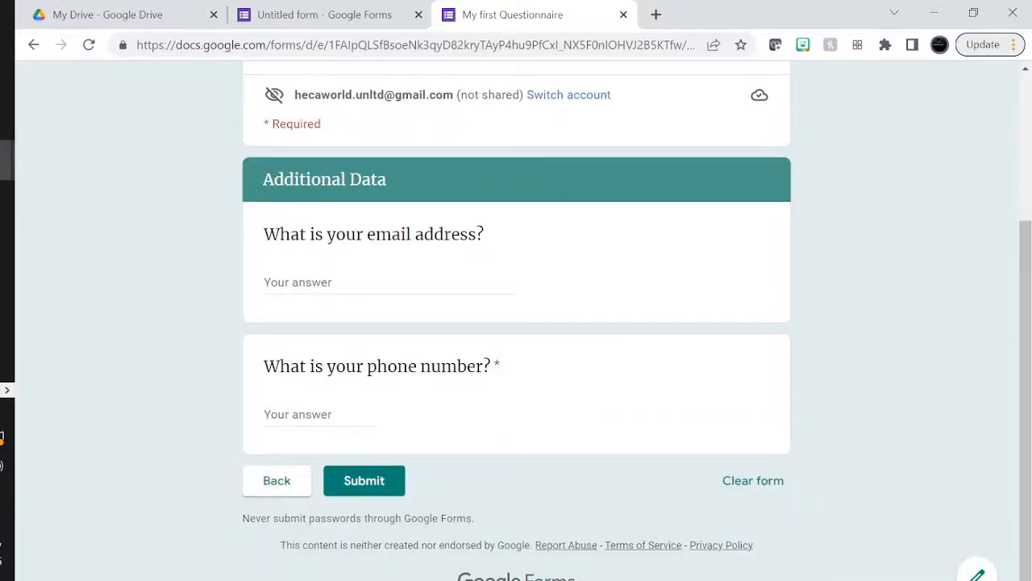
pyautogui.click(300, 414)
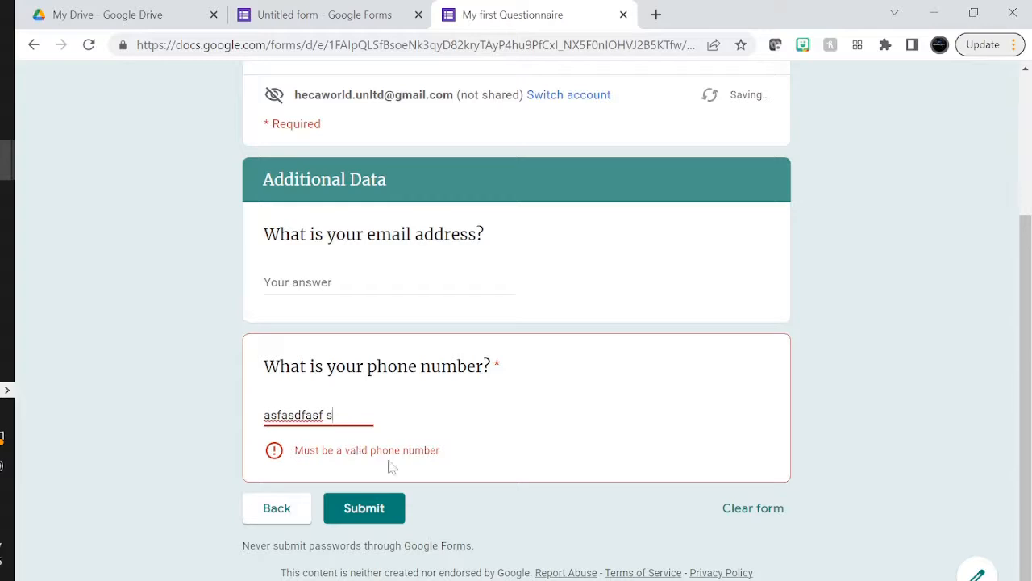
pyautogui.press('BackSpace')
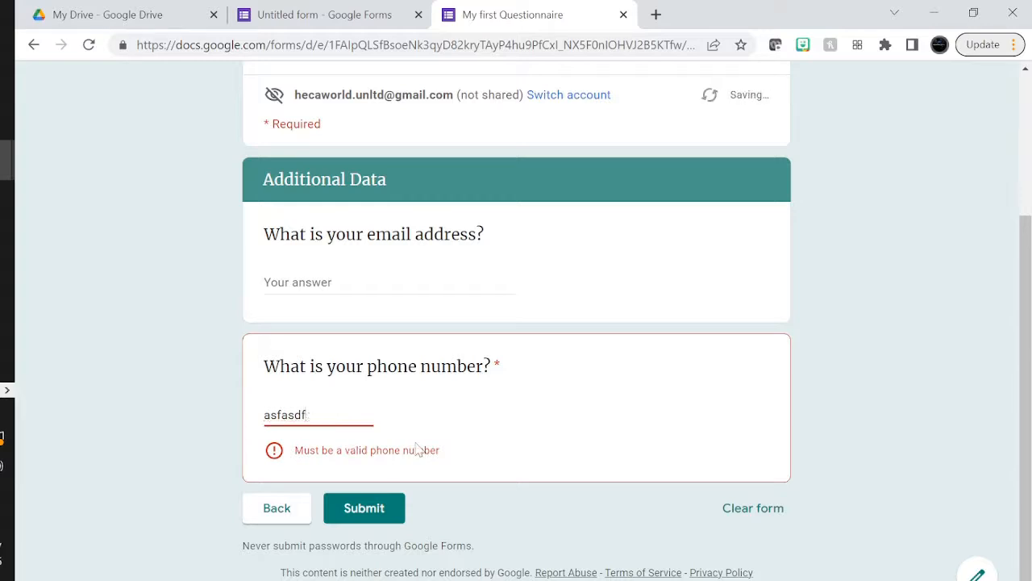
pyautogui.press('BackSpace')
pyautogui.press('BackSpace')
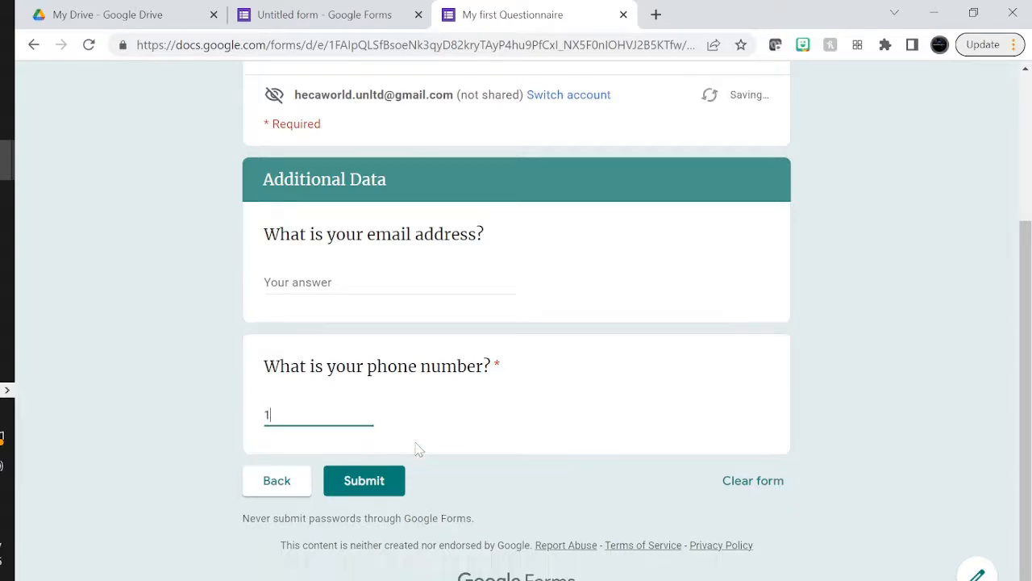
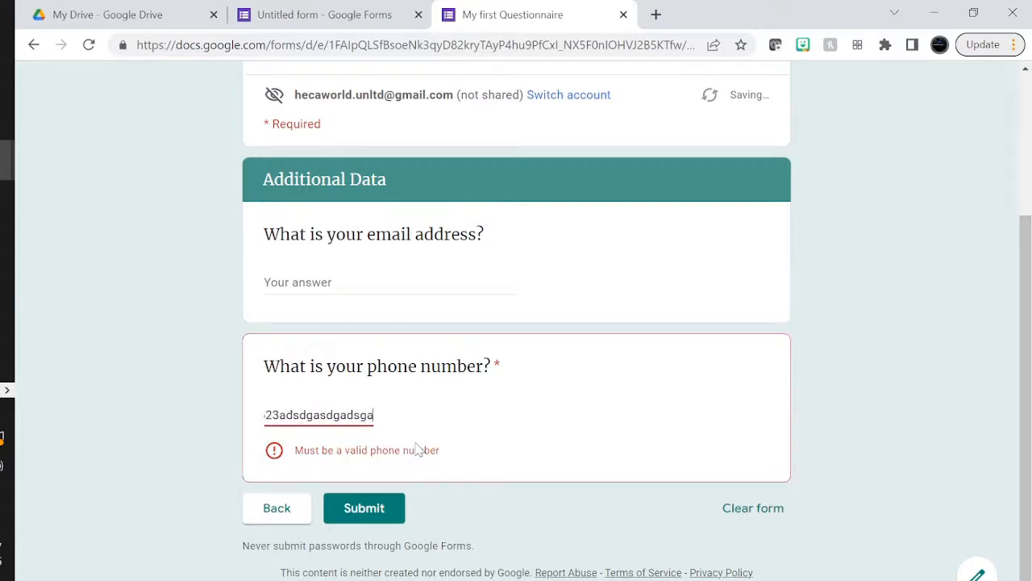
pyautogui.press('BackSpace')
pyautogui.press('BackSpace')
pyautogui.press('BackSpace')
pyautogui.press('BackSpace')
pyautogui.press('BackSpace')
pyautogui.press('BackSpace')
pyautogui.press('BackSpace')
pyautogui.press('BackSpace')
pyautogui.press('BackSpace')
pyautogui.press('BackSpace')
pyautogui.press('BackSpace')
pyautogui.press('BackSpace')
pyautogui.press('BackSpace')
pyautogui.press('BackSpace')
pyautogui.press('BackSpace')
pyautogui.press('BackSpace')
pyautogui.press('BackSpace')
pyautogui.press('BackSpace')
pyautogui.press('BackSpace')
pyautogui.press('BackSpace')
pyautogui.press('BackSpace')
pyautogui.press('BackSpace')
pyautogui.press('BackSpace')
pyautogui.press('BackSpace')
pyautogui.press('BackSpace')
pyautogui.press('BackSpace')
pyautogui.press('BackSpace')
pyautogui.press('BackSpace')
pyautogui.press('BackSpace')
pyautogui.press('BackSpace')
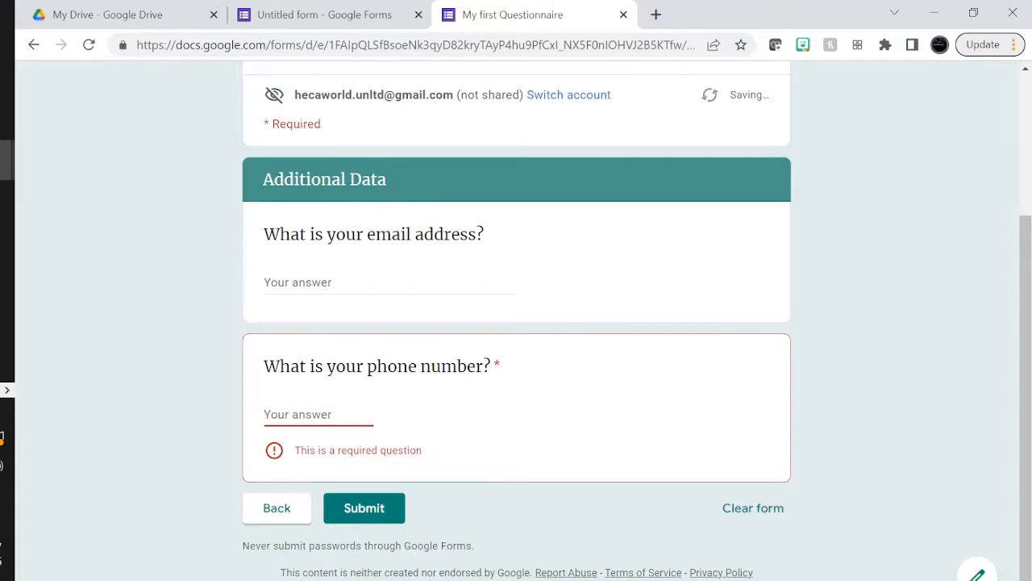
pyautogui.click(275, 508)
pyautogui.click(294, 16)
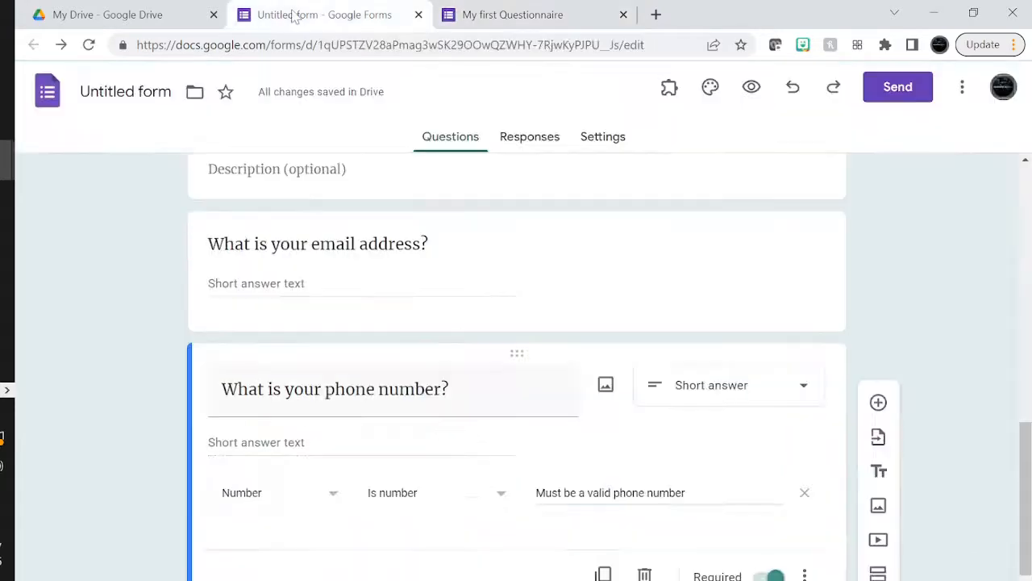
# End the phone error message with a period, keeping the question as Short answer
pyautogui.scroll(-1, 772, 524)
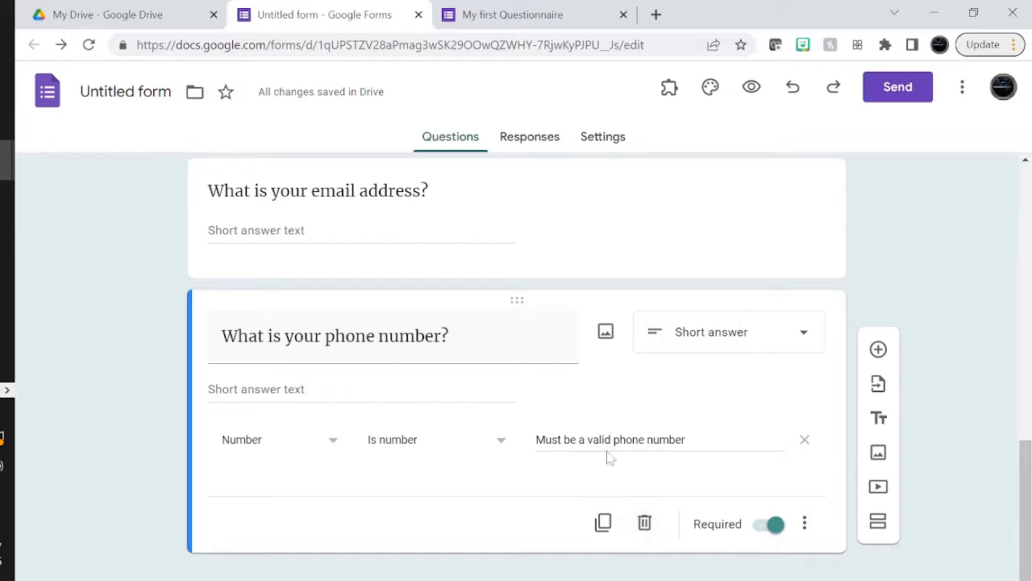
pyautogui.click(685, 440)
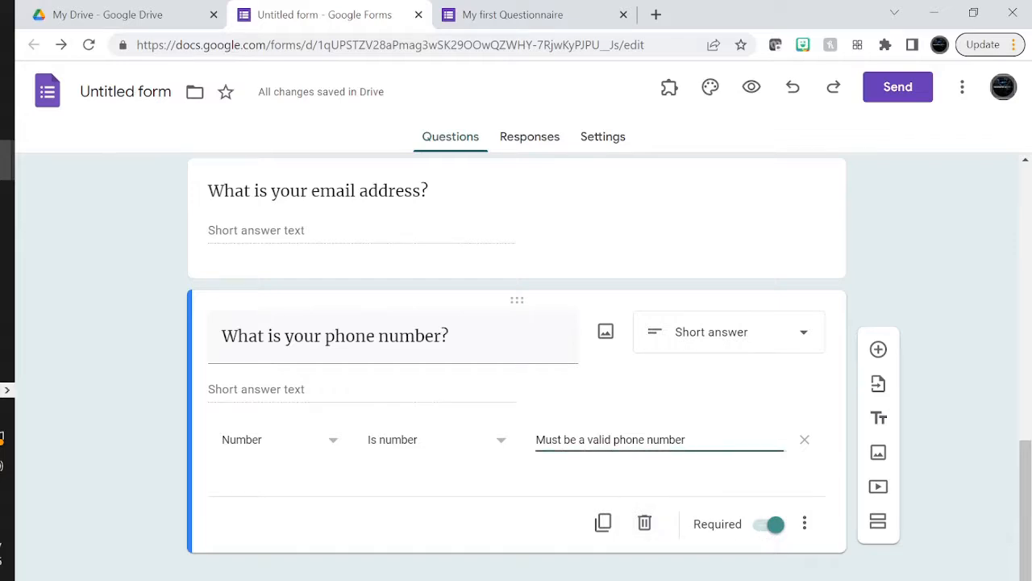
pyautogui.write('.')
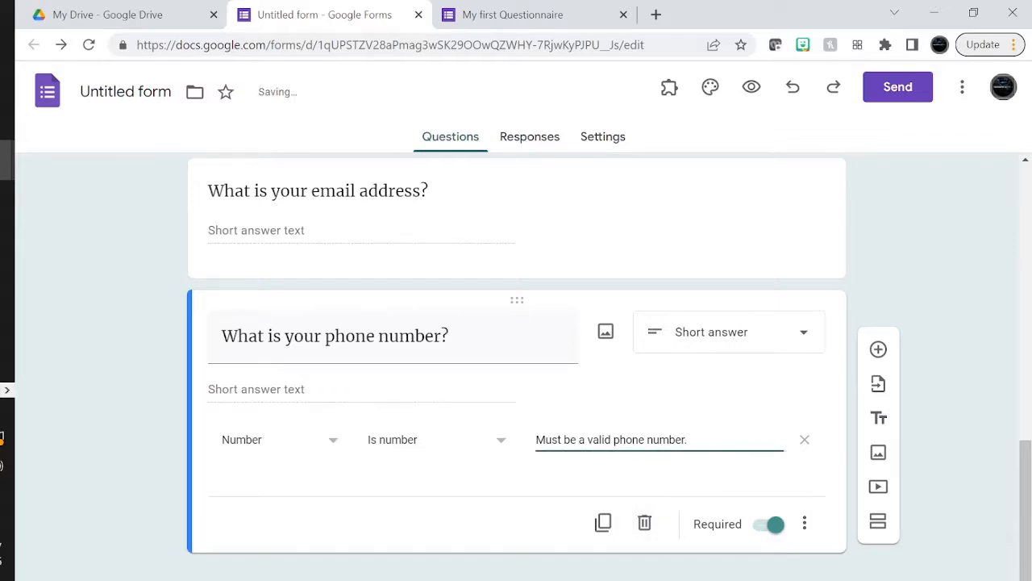
pyautogui.scroll(1, 702, 438)
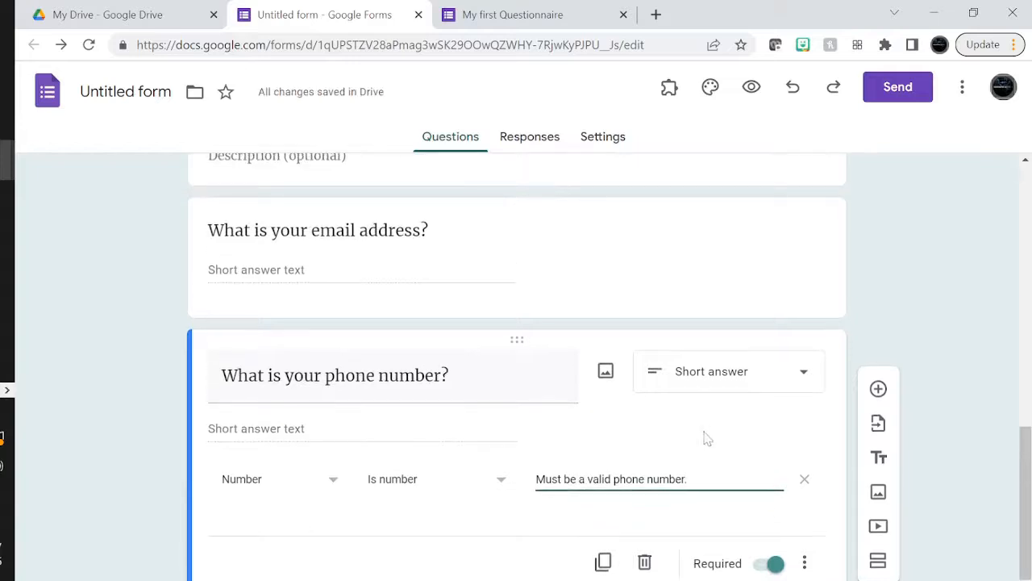
pyautogui.click(709, 390)
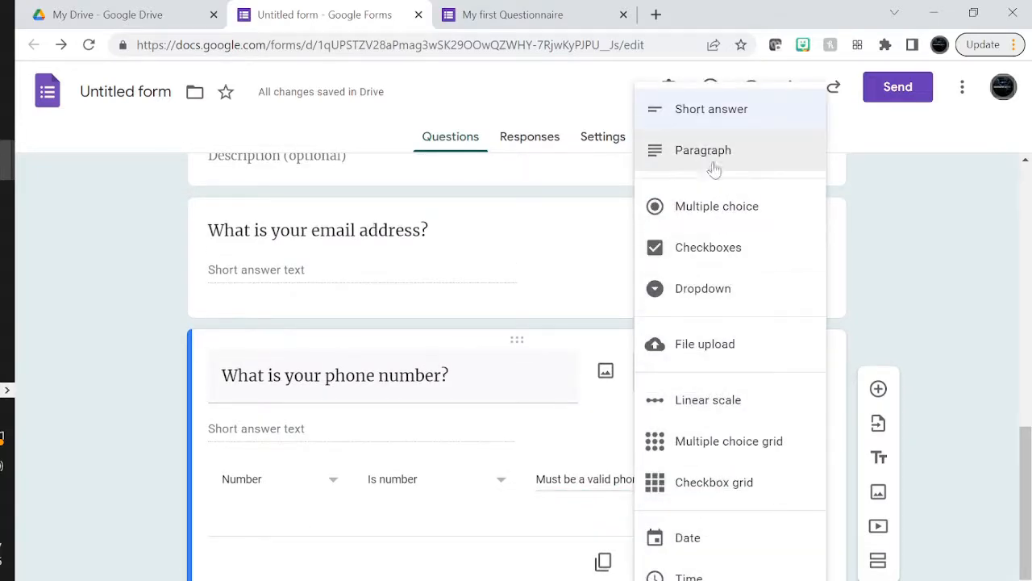
pyautogui.click(422, 539)
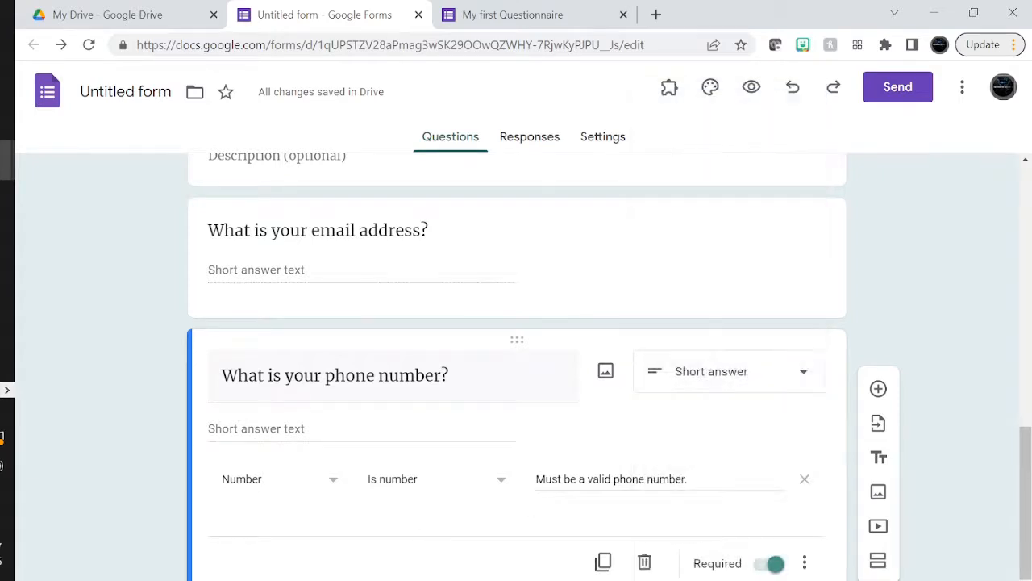
# Turn on Required for the email address and first name questions
pyautogui.scroll(2, 528, 324)
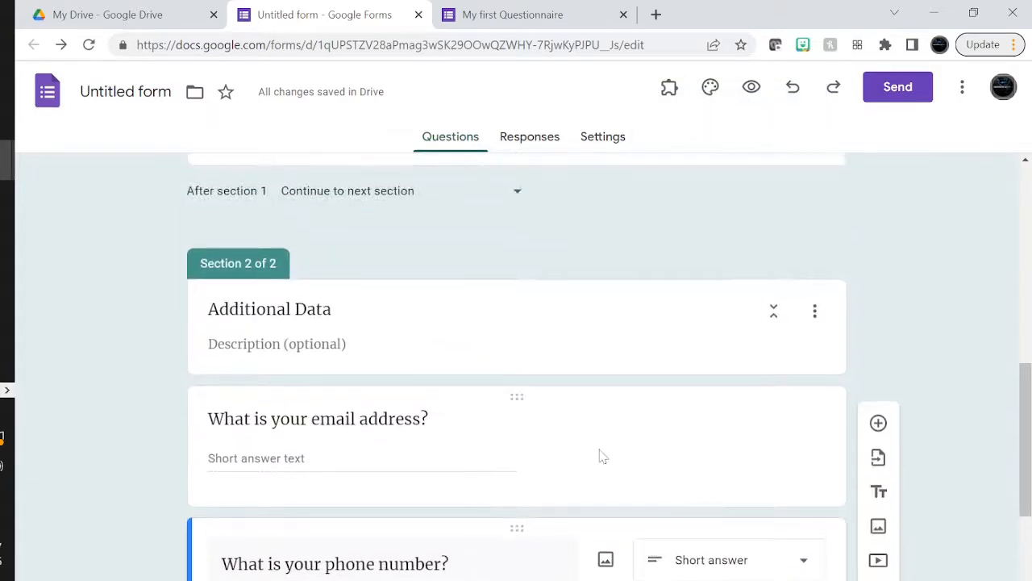
pyautogui.click(671, 443)
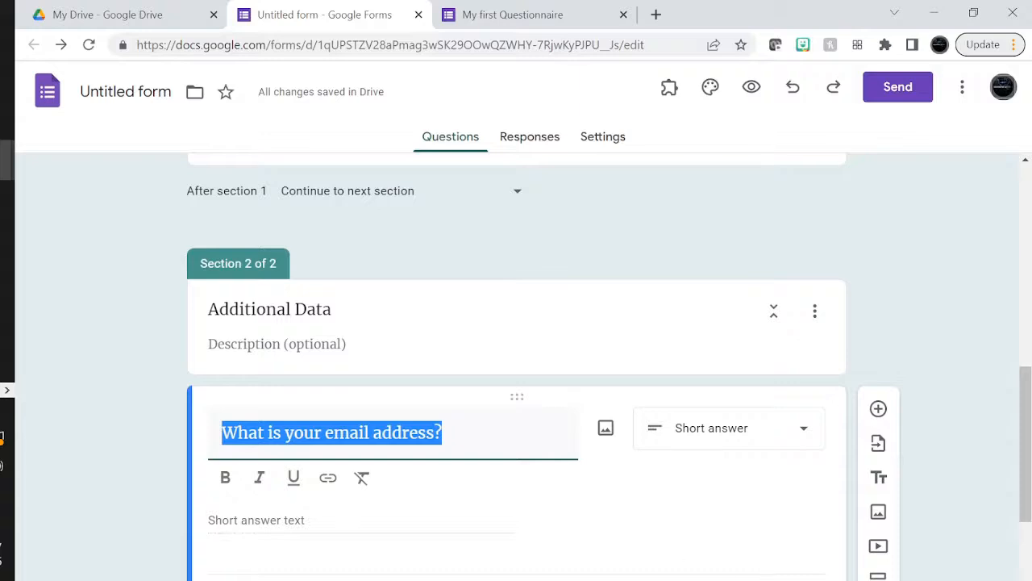
pyautogui.click(766, 579)
pyautogui.click(773, 545)
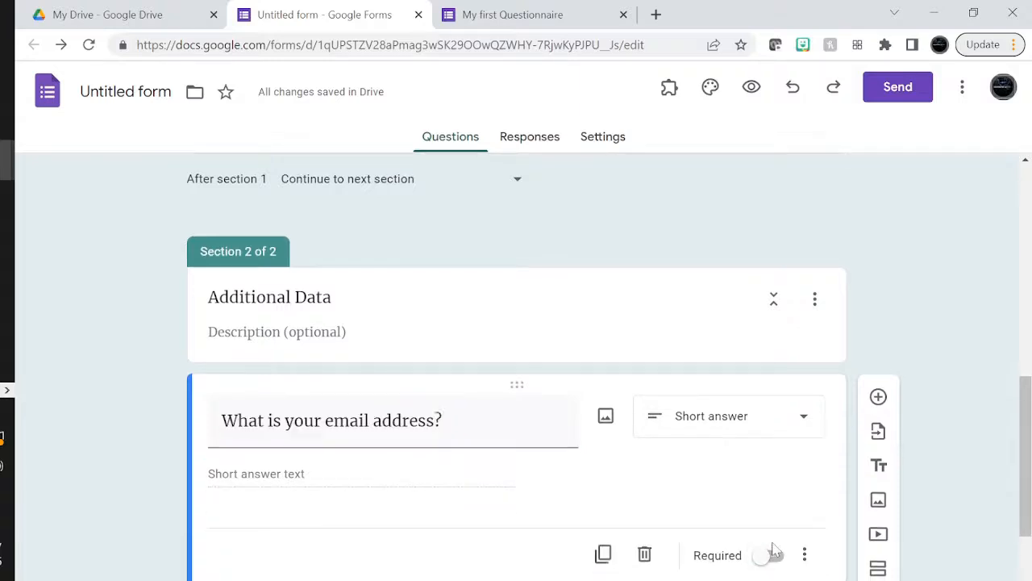
pyautogui.click(773, 551)
pyautogui.scroll(3, 670, 371)
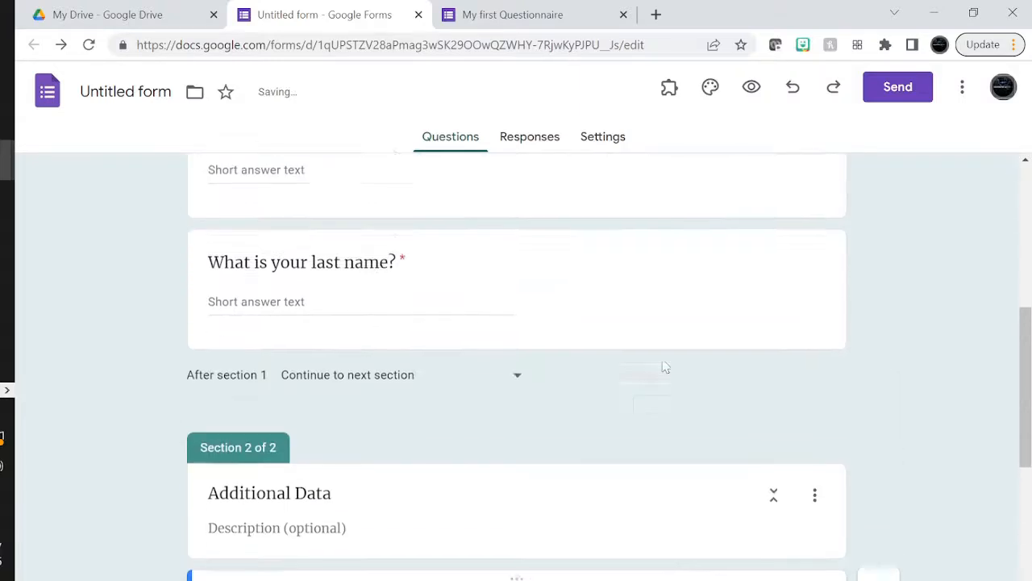
pyautogui.scroll(3, 666, 366)
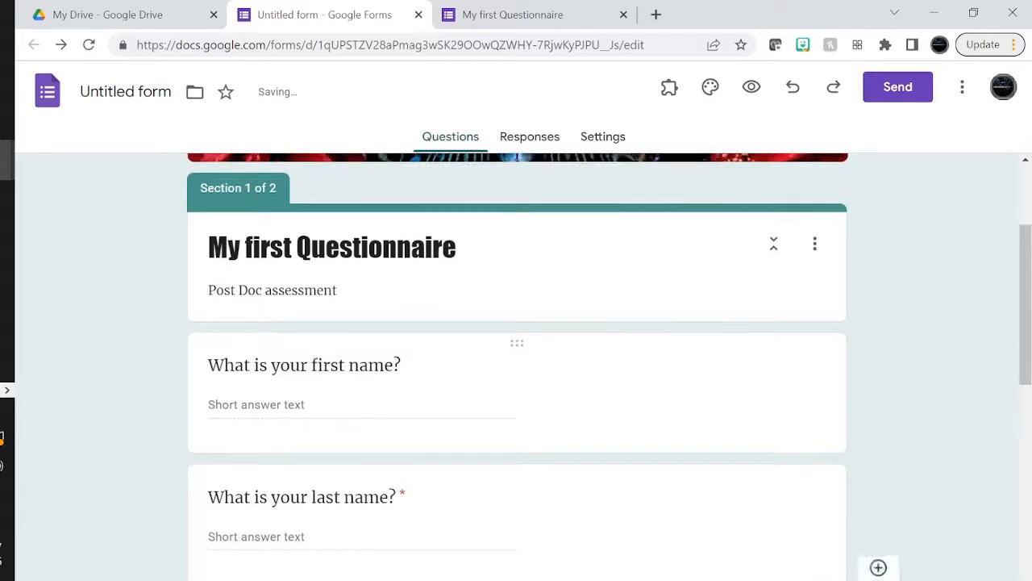
pyautogui.click(442, 415)
pyautogui.click(770, 552)
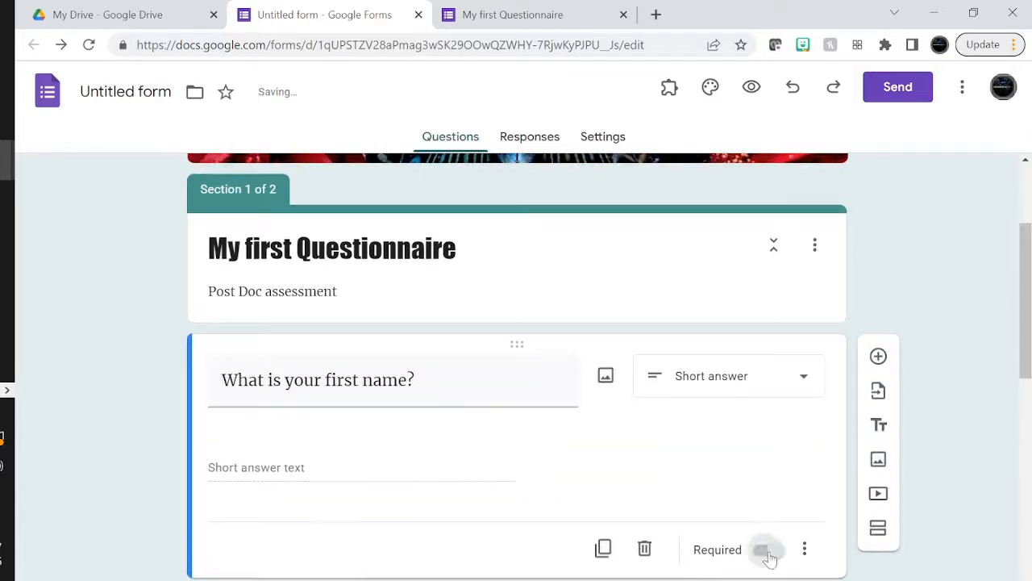
pyautogui.scroll(-8, 770, 556)
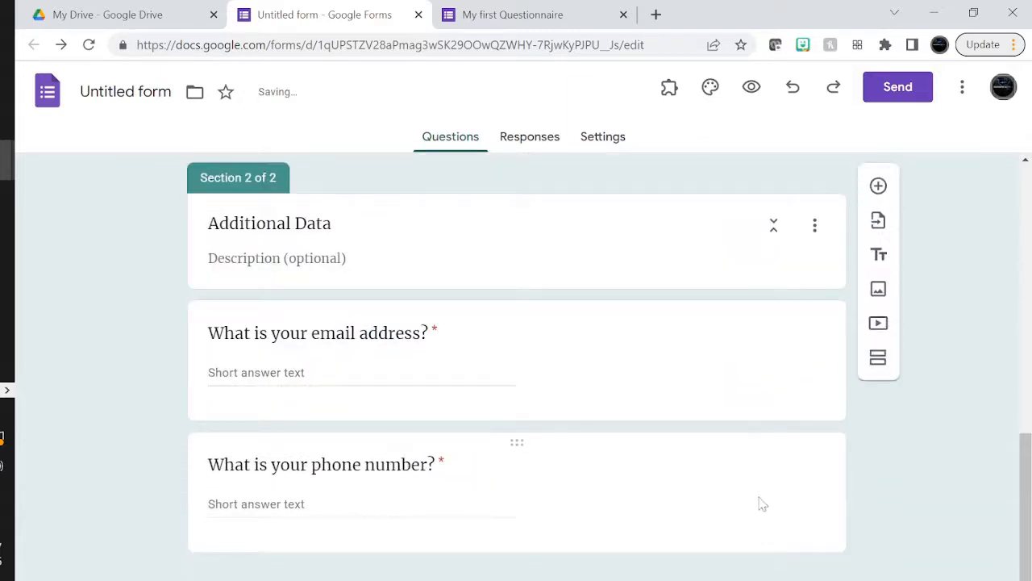
# Add a section named 'Main Survey' described 'Answer the below survey questions'
pyautogui.click(878, 357)
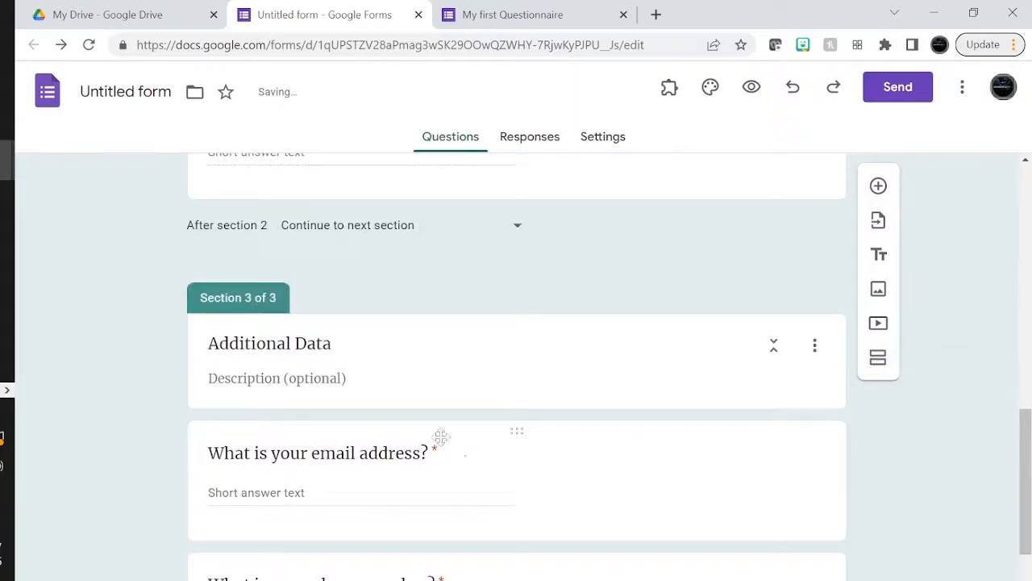
pyautogui.press('BackSpace')
pyautogui.press('BackSpace')
pyautogui.press('BackSpace')
pyautogui.press('BackSpace')
pyautogui.press('BackSpace')
pyautogui.press('BackSpace')
pyautogui.press('BackSpace')
pyautogui.press('BackSpace')
pyautogui.press('BackSpace')
pyautogui.press('BackSpace')
pyautogui.press('BackSpace')
pyautogui.press('BackSpace')
pyautogui.press('BackSpace')
pyautogui.press('BackSpace')
pyautogui.press('BackSpace')
pyautogui.write('Main ')
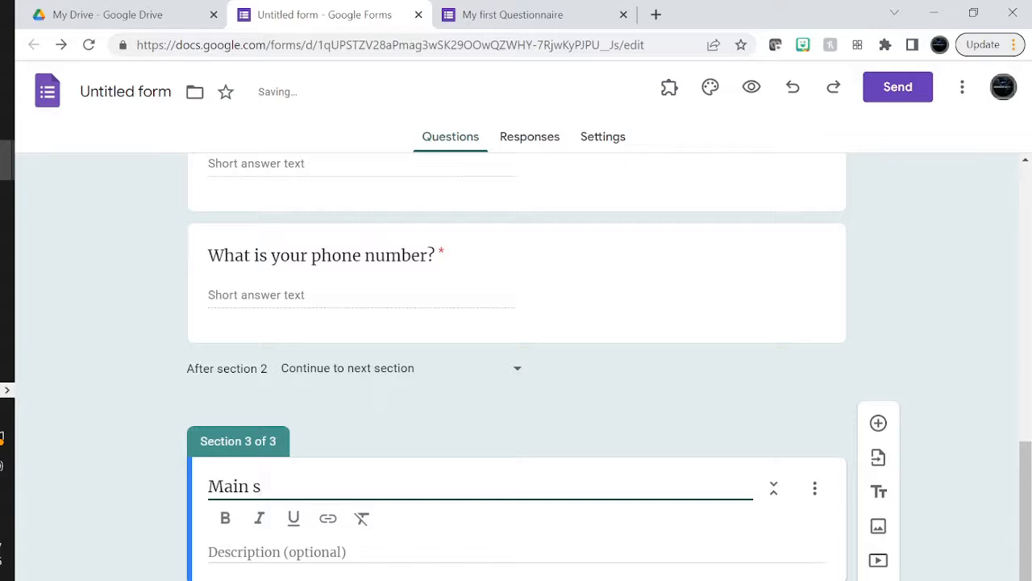
pyautogui.write('Survey')
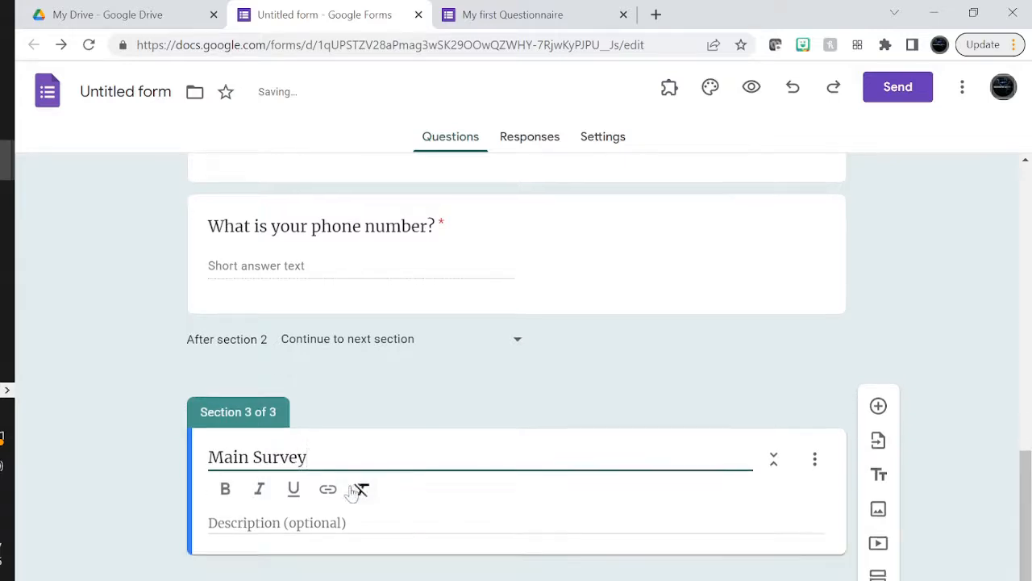
pyautogui.press('Tab')
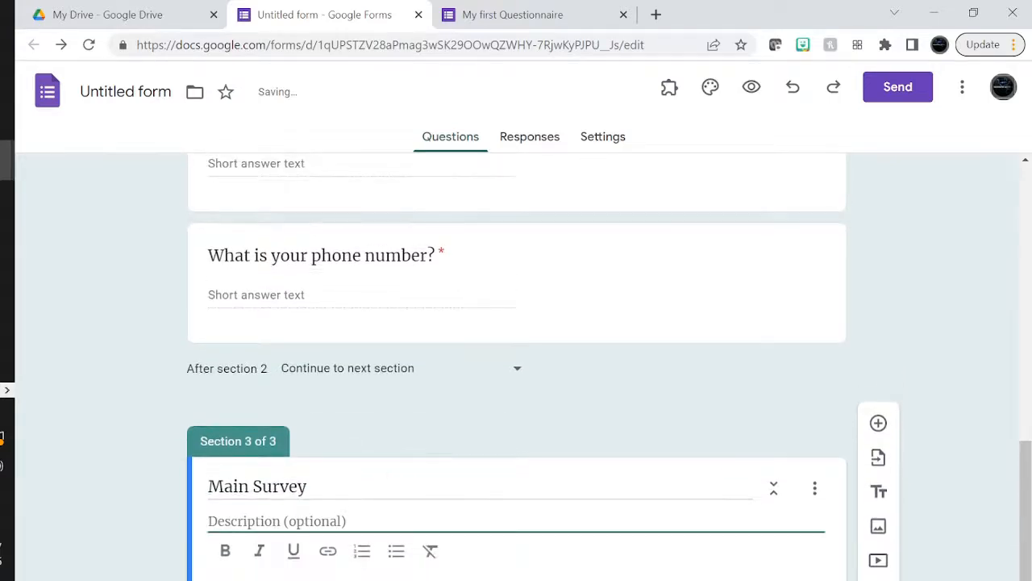
pyautogui.write('Ans')
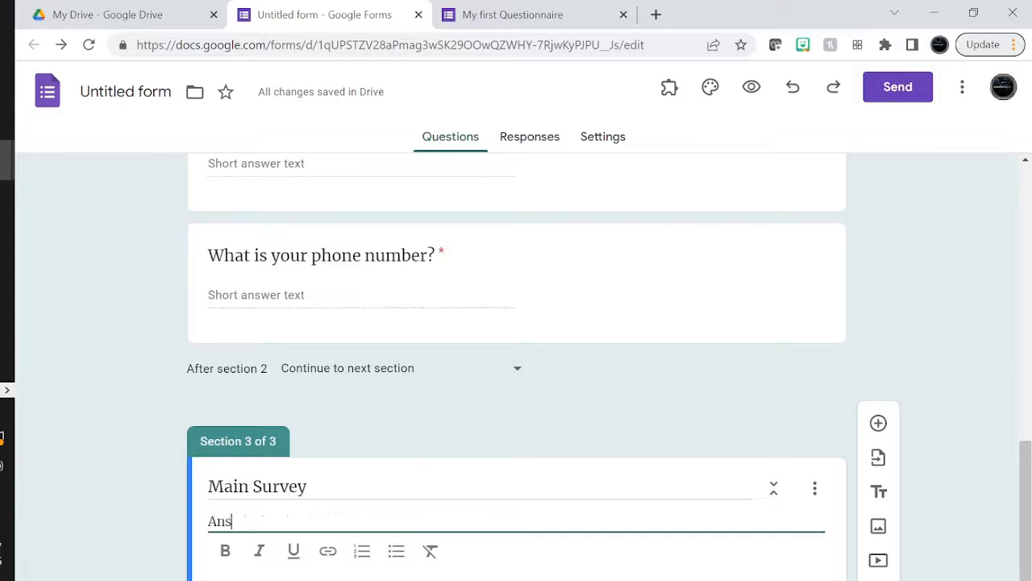
pyautogui.write('wer the below survey')
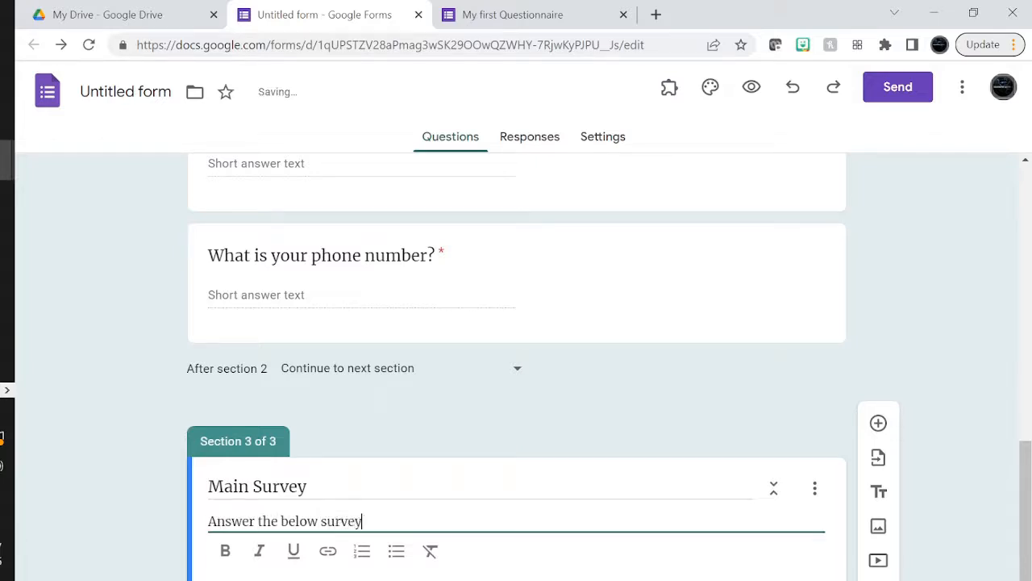
pyautogui.write(' questions')
pyautogui.scroll(-1, 295, 519)
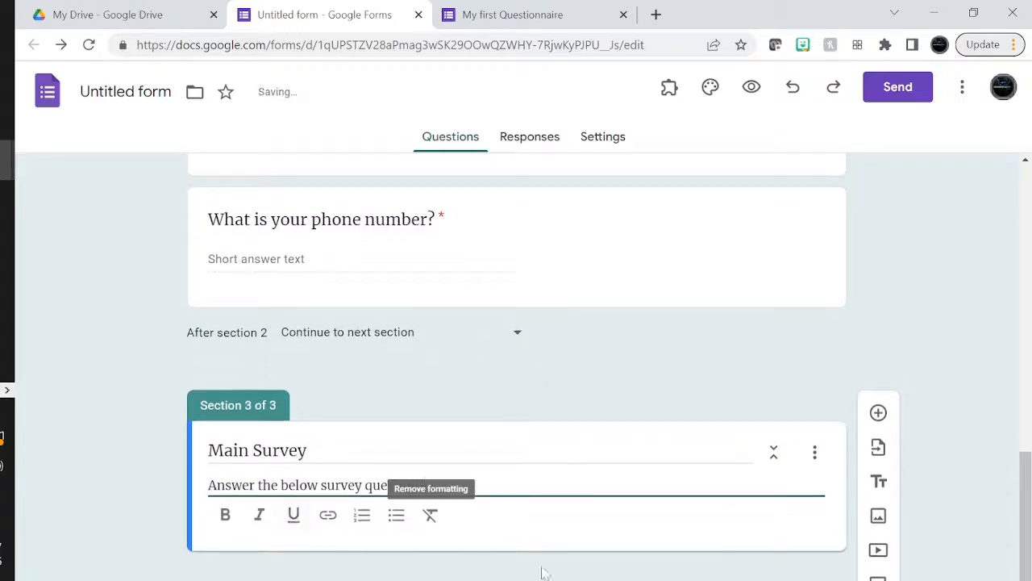
# Add multiple-choice 'Question 1' with Options 1 to 4 under Main Survey
pyautogui.click(878, 413)
pyautogui.click(878, 413)
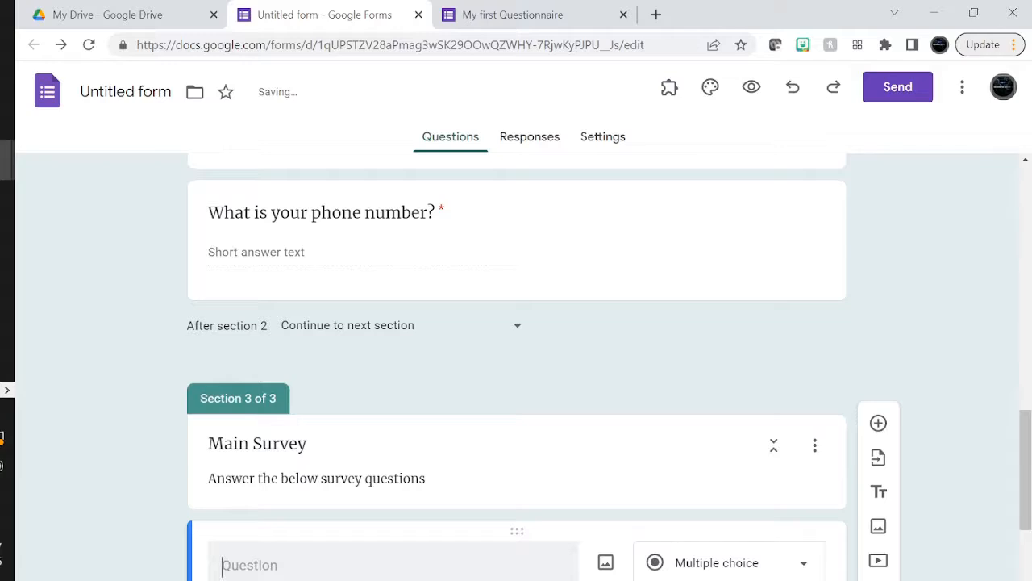
pyautogui.write('Qution')
pyautogui.press('BackSpace')
pyautogui.write('estio')
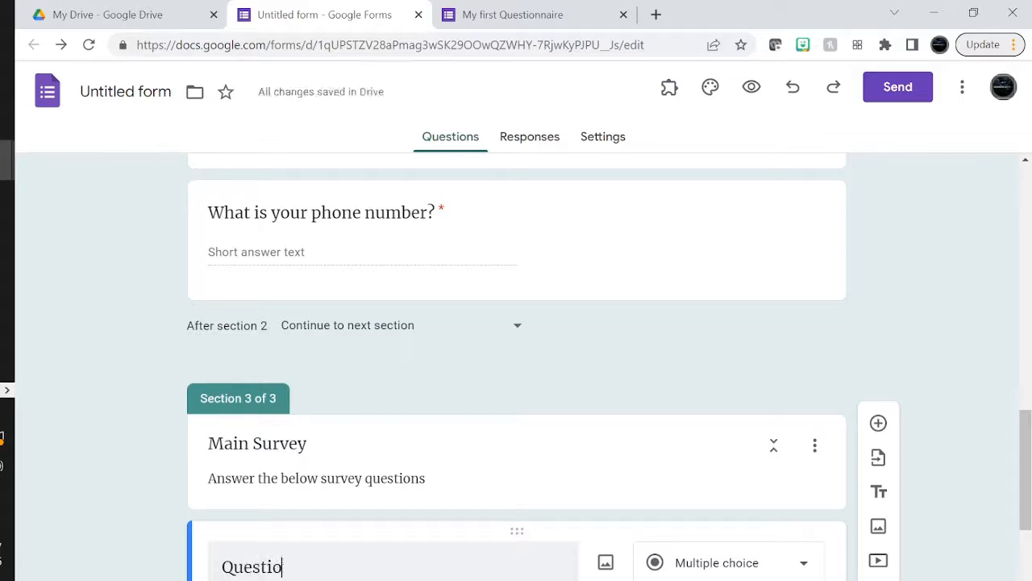
pyautogui.write('n 1')
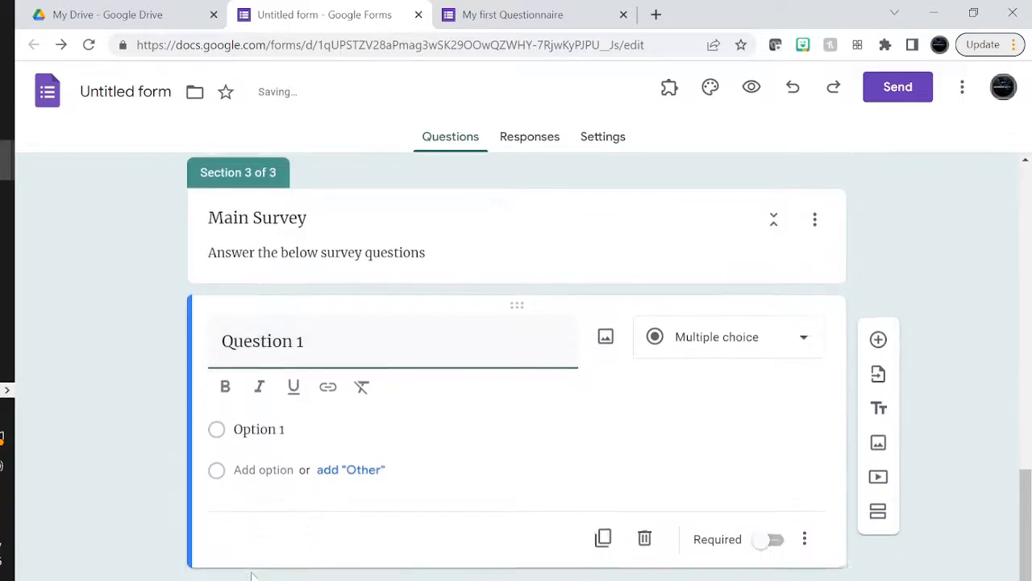
pyautogui.click(259, 427)
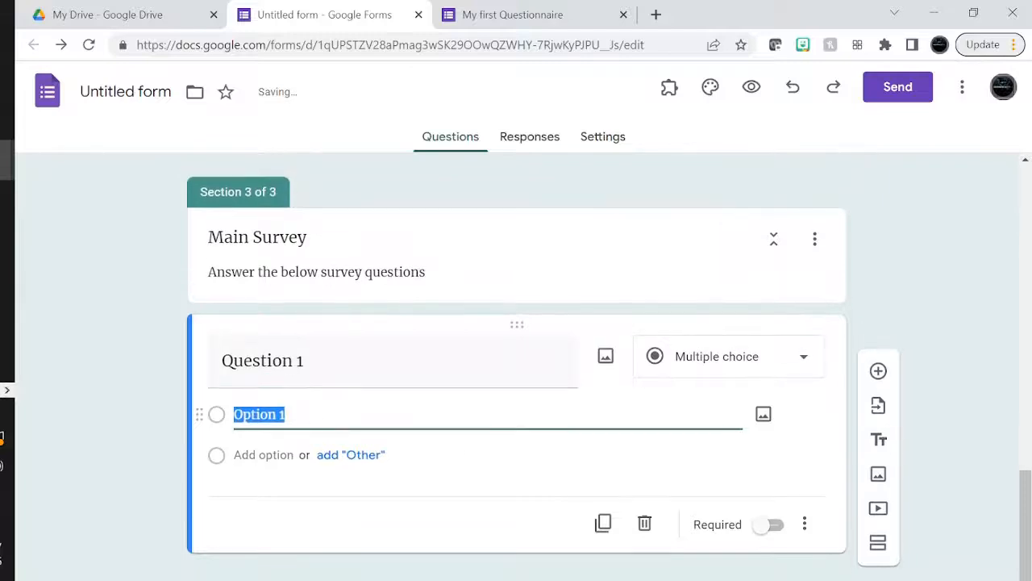
pyautogui.click(331, 419)
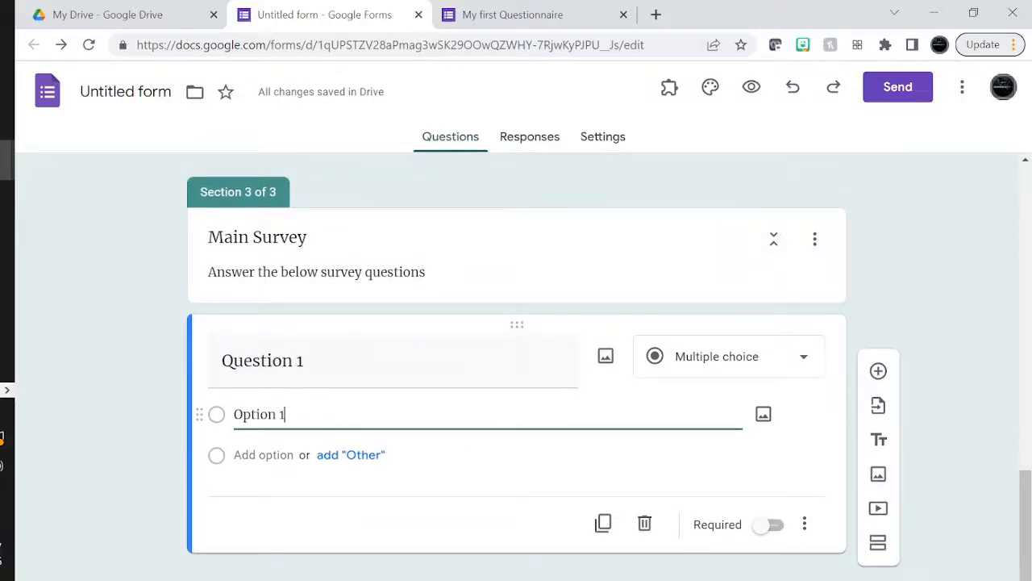
pyautogui.press('Return')
pyautogui.press('Return')
pyautogui.press('Return')
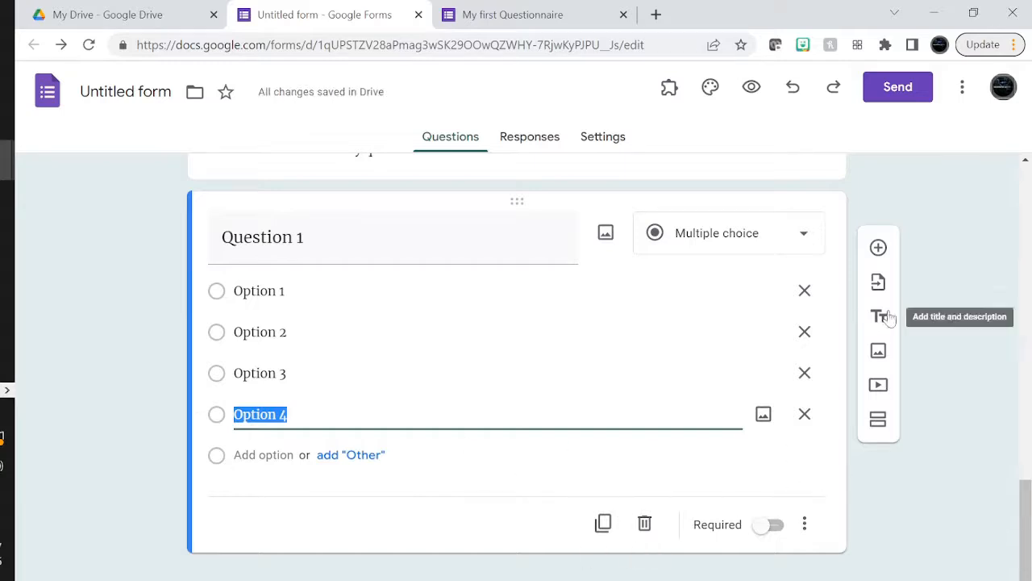
# Add another question after it titled 'Question 2'
pyautogui.click(879, 250)
pyautogui.write('q')
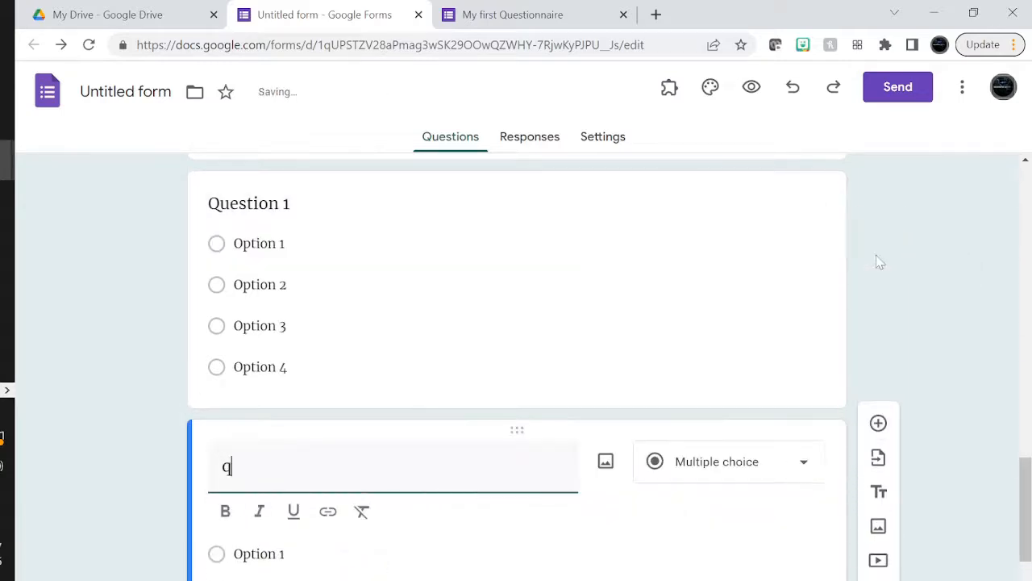
pyautogui.write('uest')
pyautogui.press('BackSpace')
pyautogui.press('BackSpace')
pyautogui.press('BackSpace')
pyautogui.press('BackSpace')
pyautogui.press('BackSpace')
pyautogui.write('Questoio')
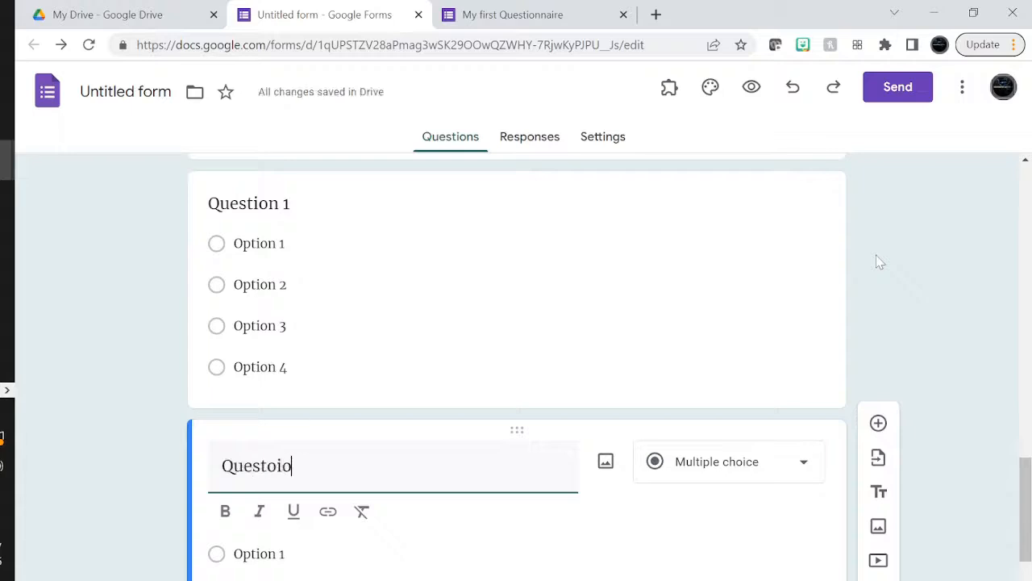
pyautogui.write('n')
pyautogui.press('BackSpace')
pyautogui.press('BackSpace')
pyautogui.write('on 2')
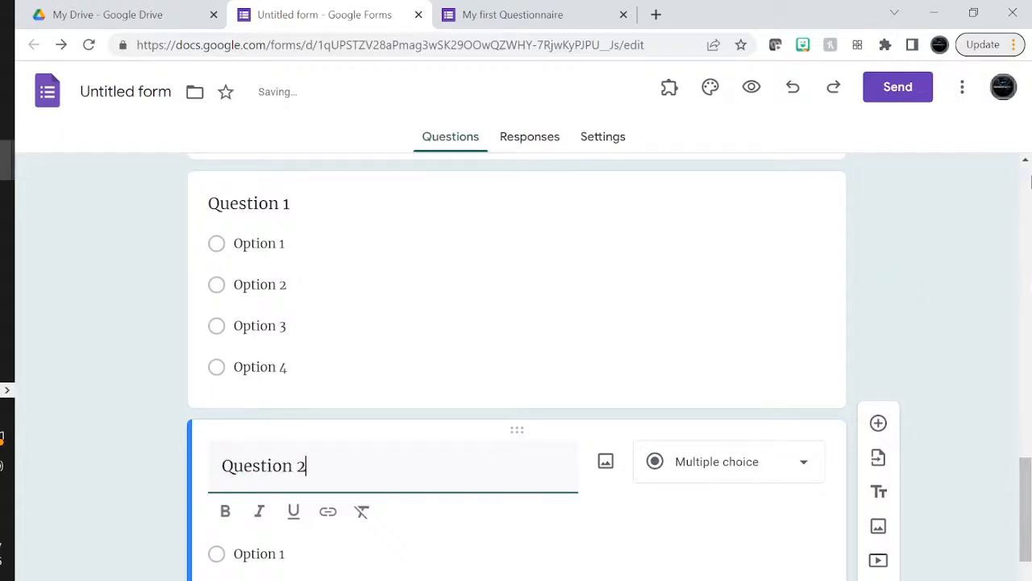
# Make Question 2 a checkboxes question with Options 1 to 5
pyautogui.click(710, 474)
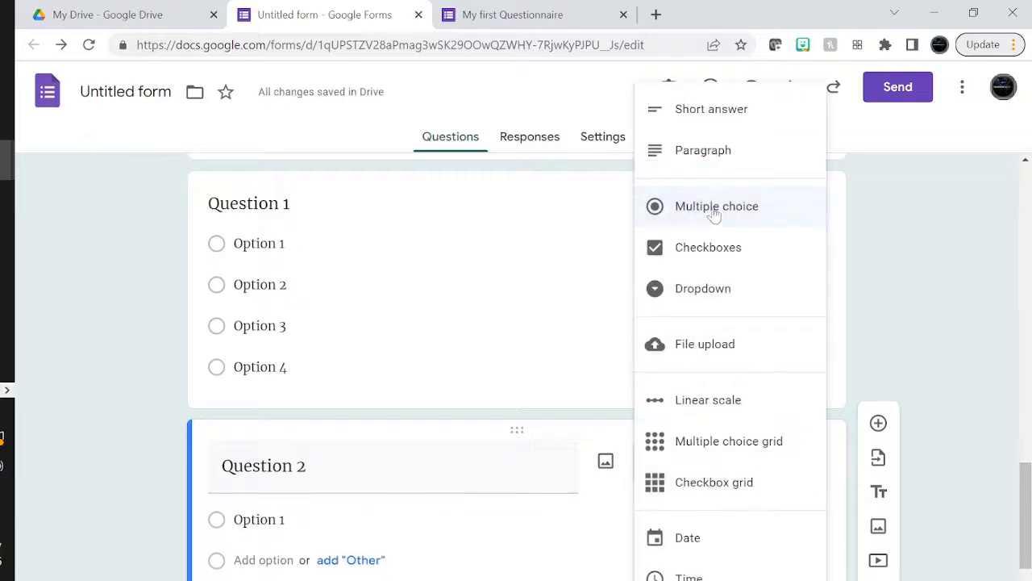
pyautogui.click(708, 248)
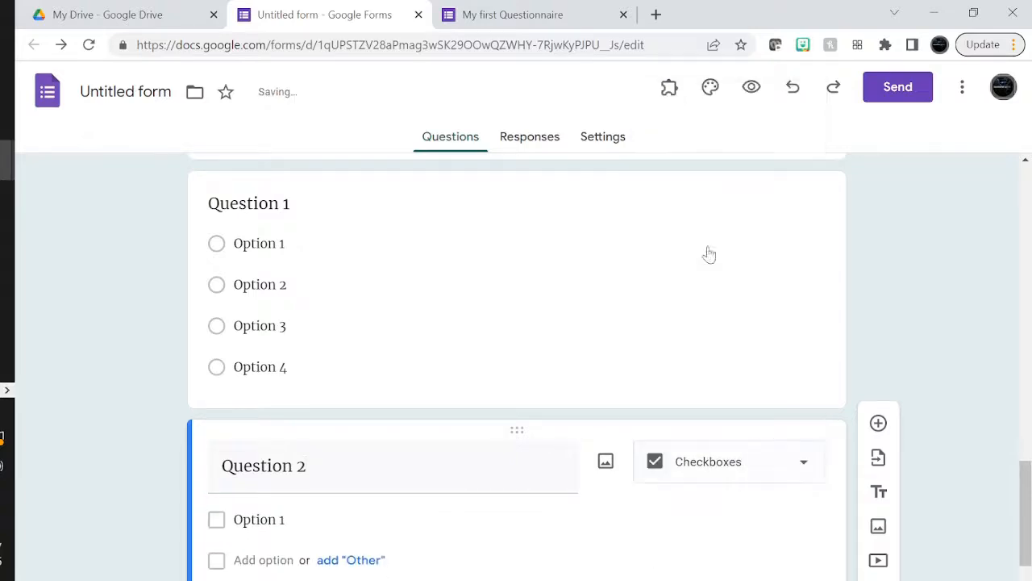
pyautogui.click(334, 532)
pyautogui.press('Return')
pyautogui.press('Return')
pyautogui.press('Return')
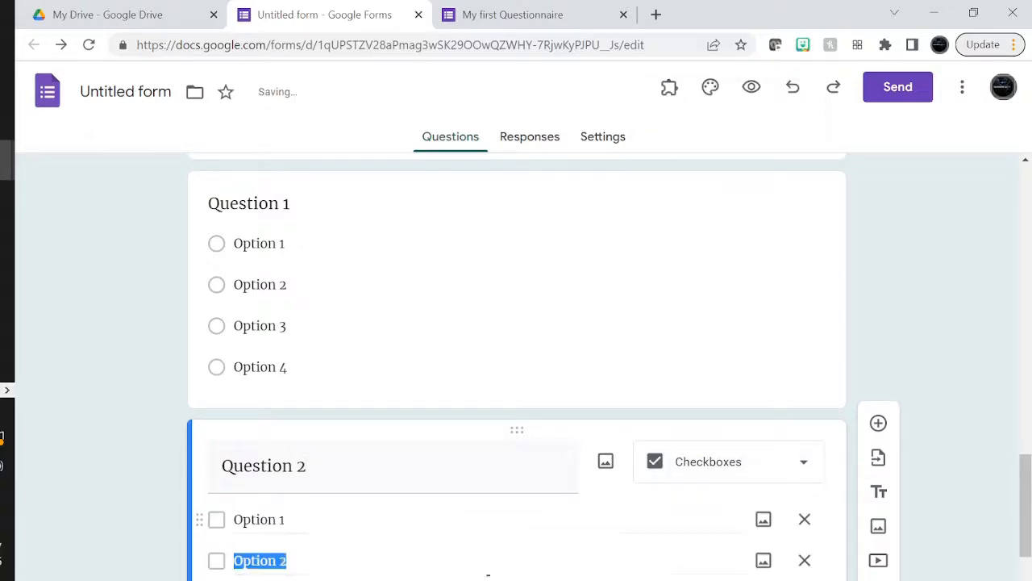
pyautogui.press('Return')
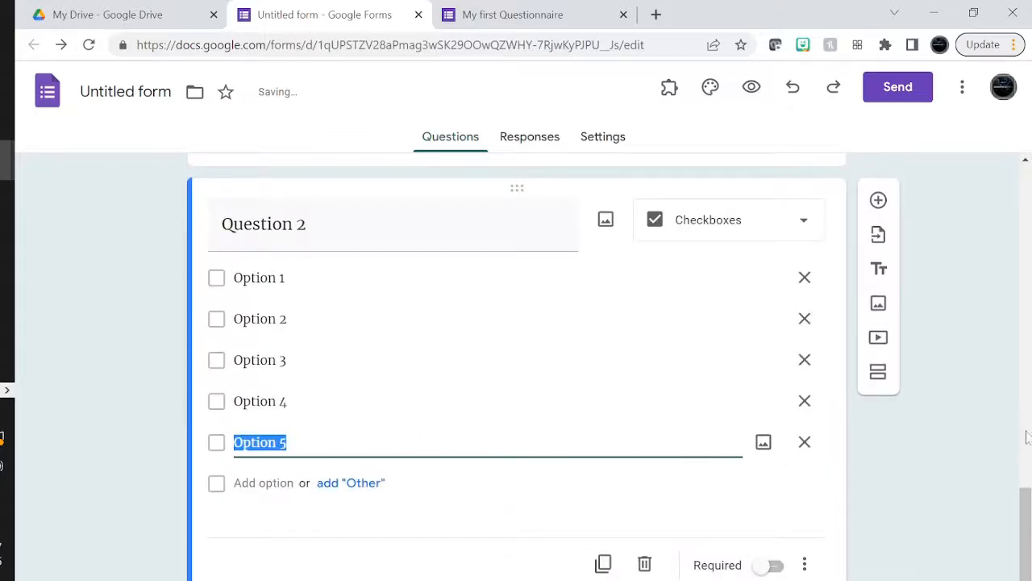
pyautogui.click(940, 450)
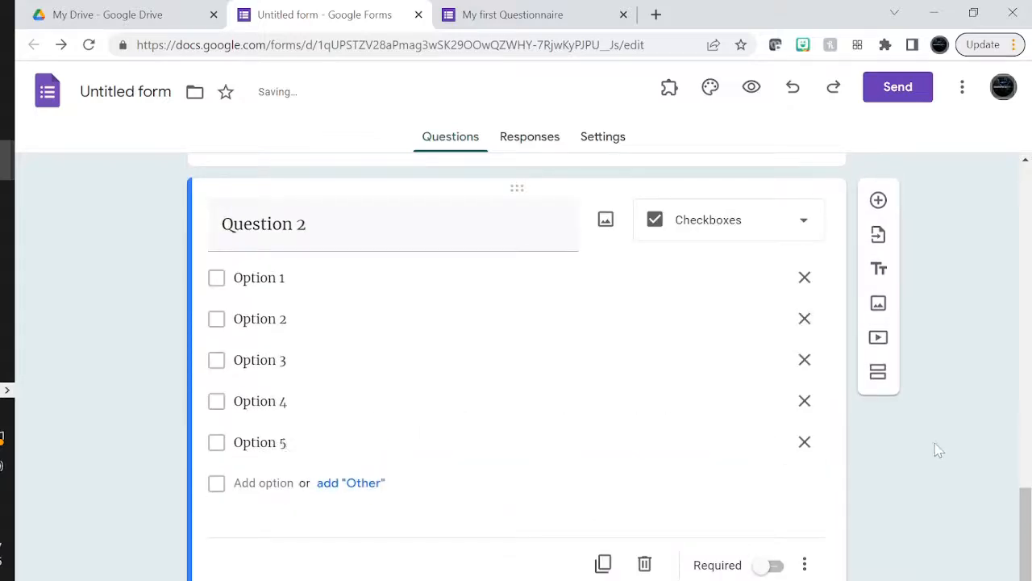
# Duplicate Question 2 and retitle the copy 'Question 3'
pyautogui.click(603, 565)
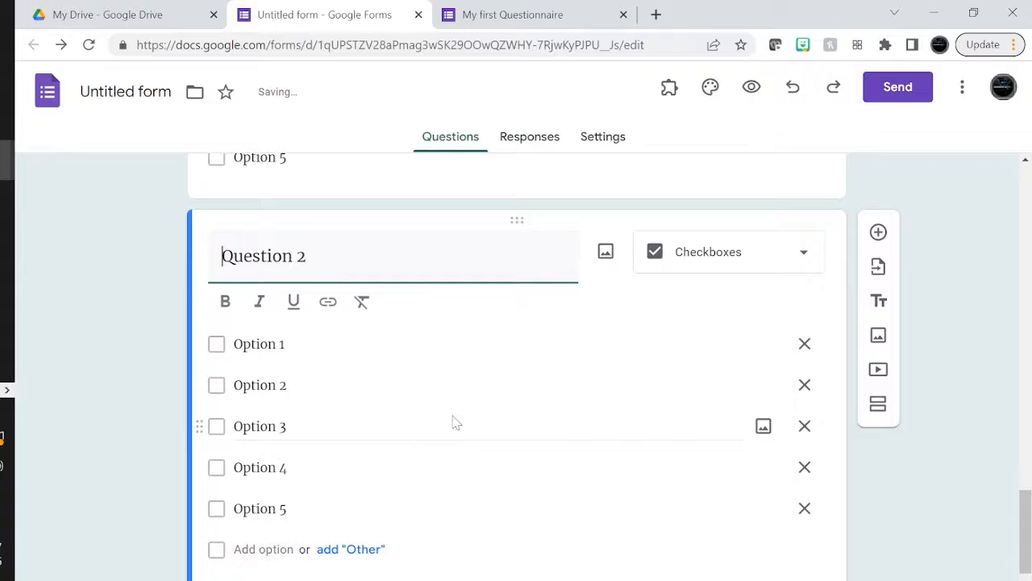
pyautogui.scroll(5, 456, 422)
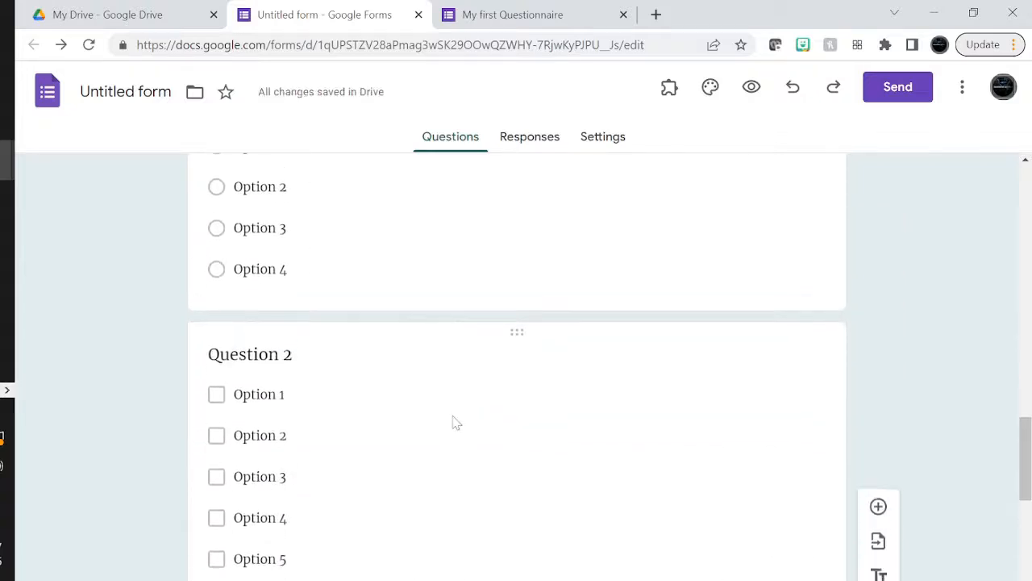
pyautogui.scroll(-4, 454, 422)
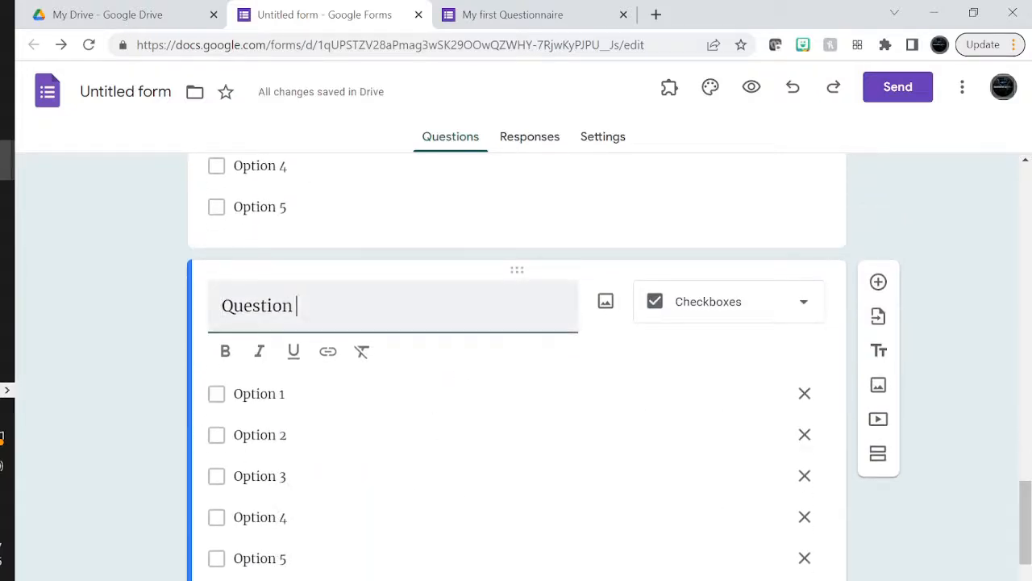
pyautogui.write('3')
pyautogui.press('Return')
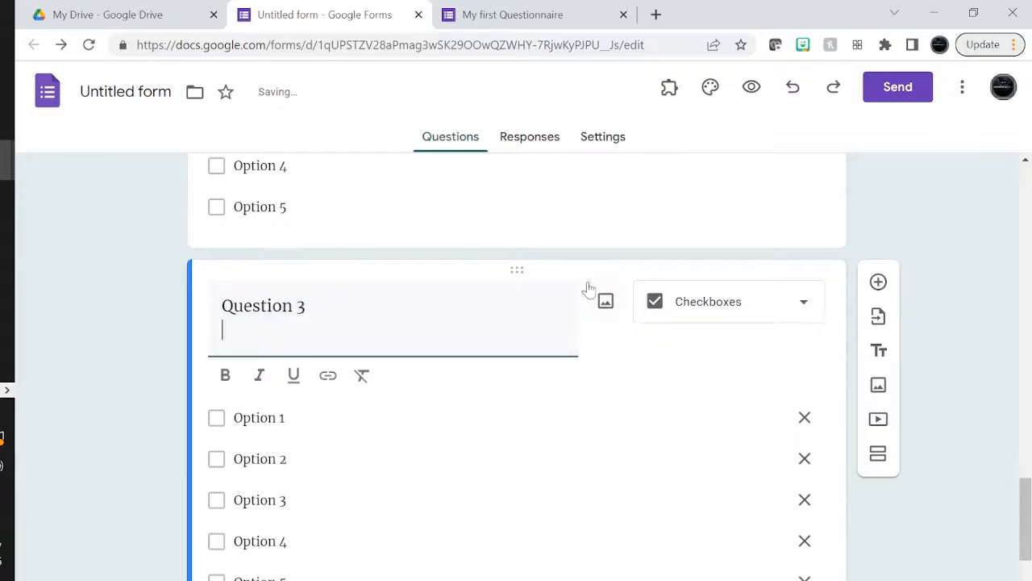
pyautogui.press('BackSpace')
pyautogui.click(922, 250)
pyautogui.scroll(5, 925, 253)
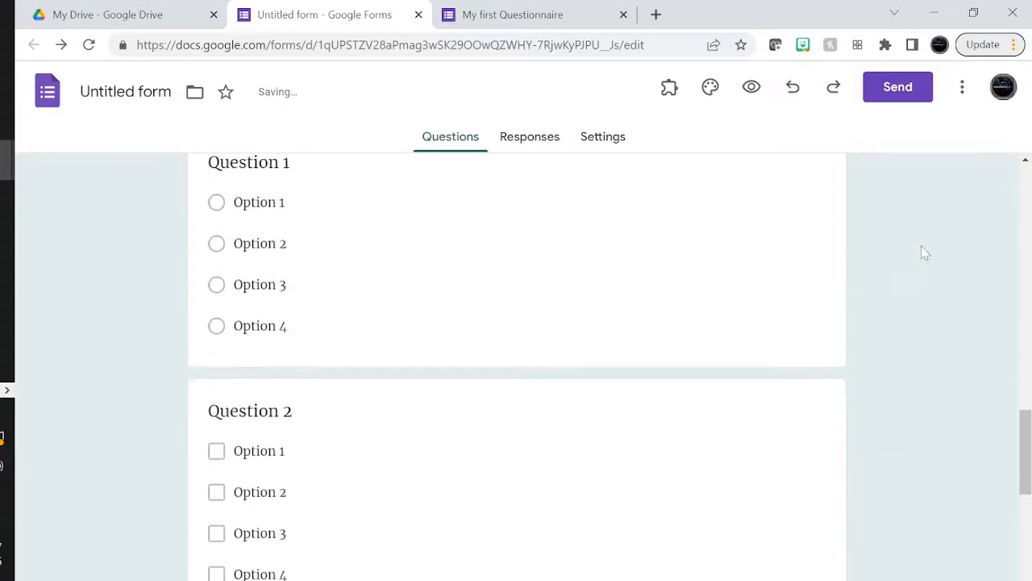
pyautogui.scroll(10, 925, 253)
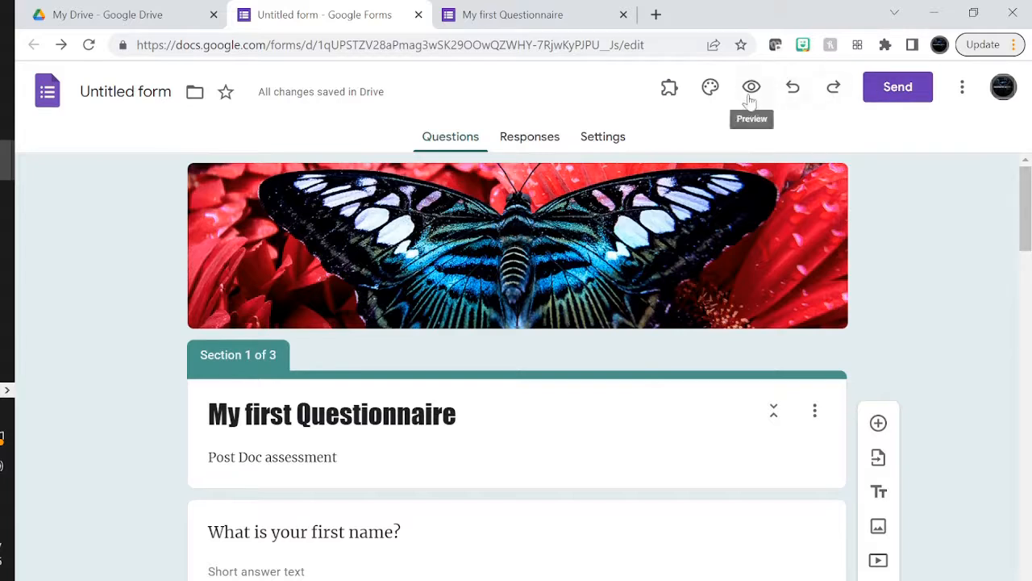
# In Settings, expand Responses and turn on email address collection
pyautogui.click(603, 138)
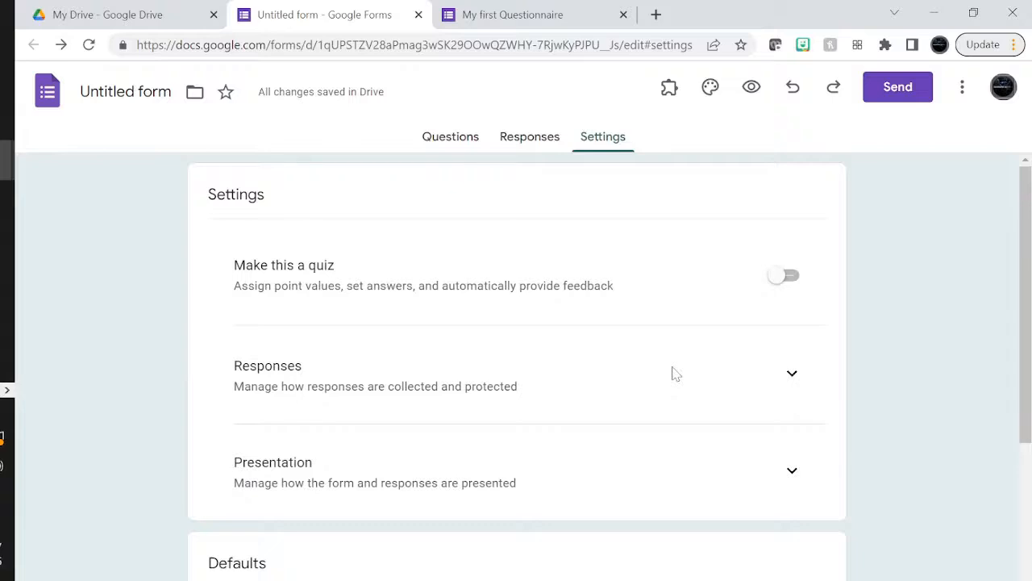
pyautogui.scroll(-3, 676, 373)
pyautogui.scroll(3, 676, 373)
pyautogui.click(791, 375)
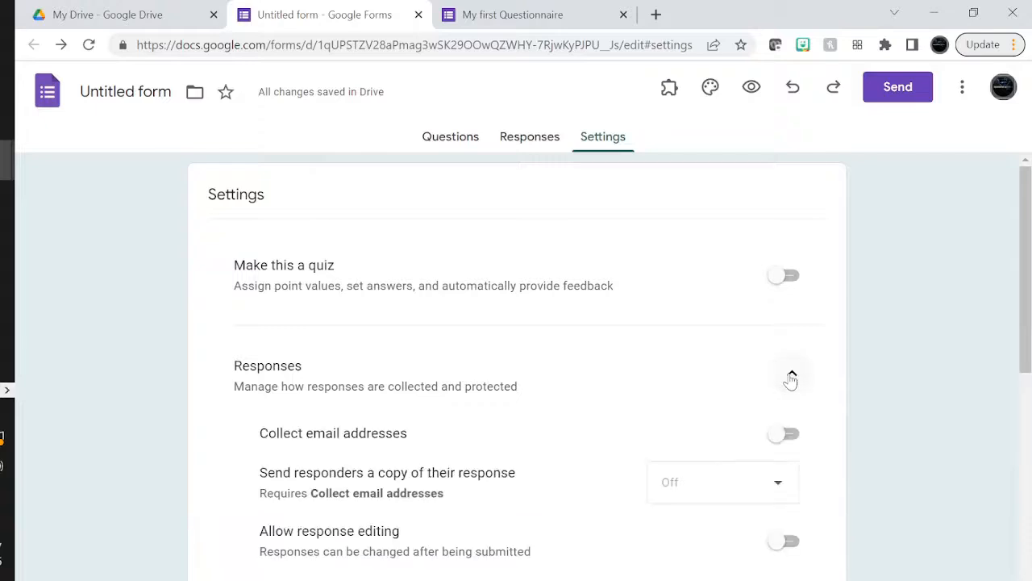
pyautogui.scroll(-3, 791, 379)
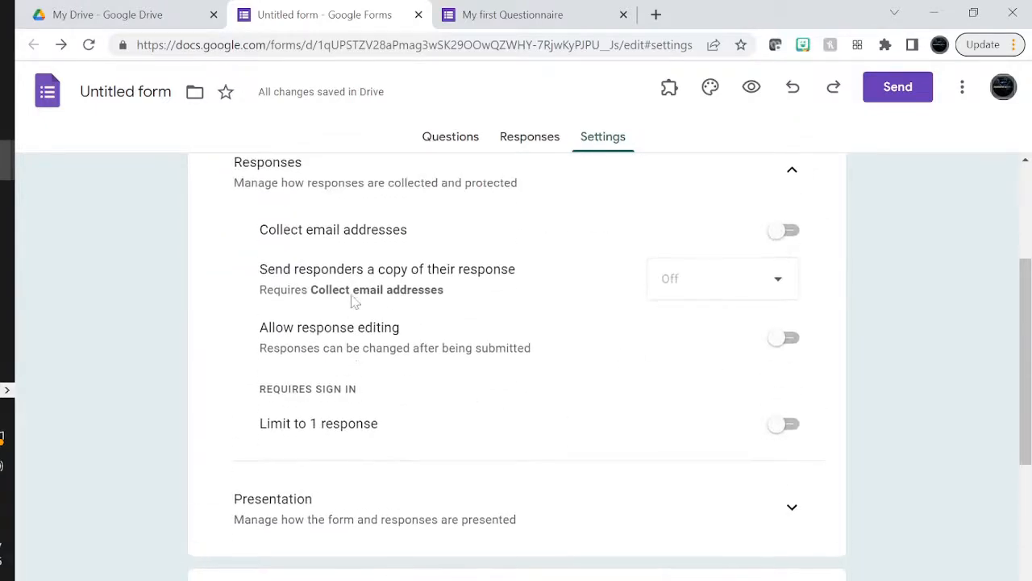
pyautogui.click(782, 232)
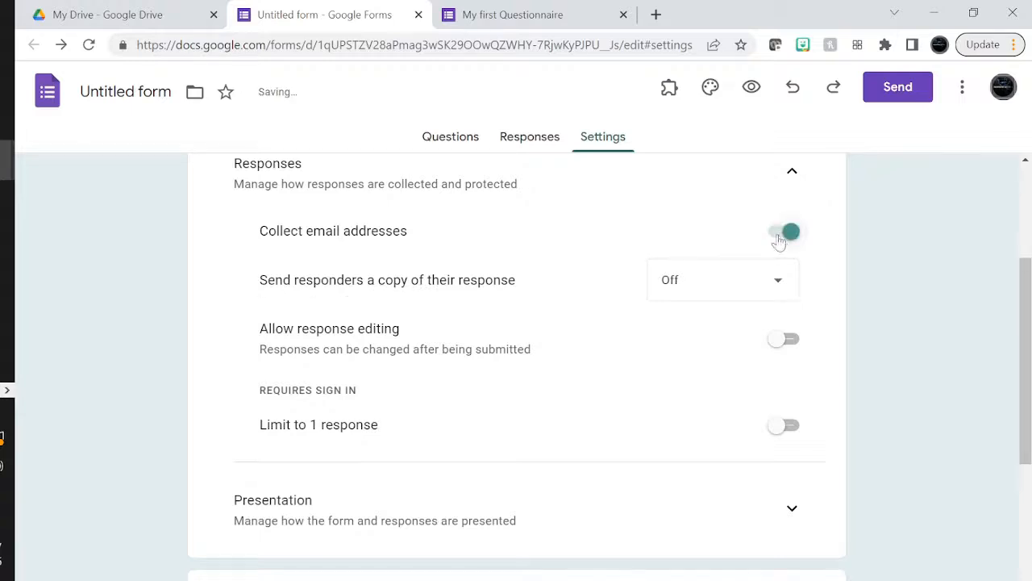
pyautogui.click(781, 235)
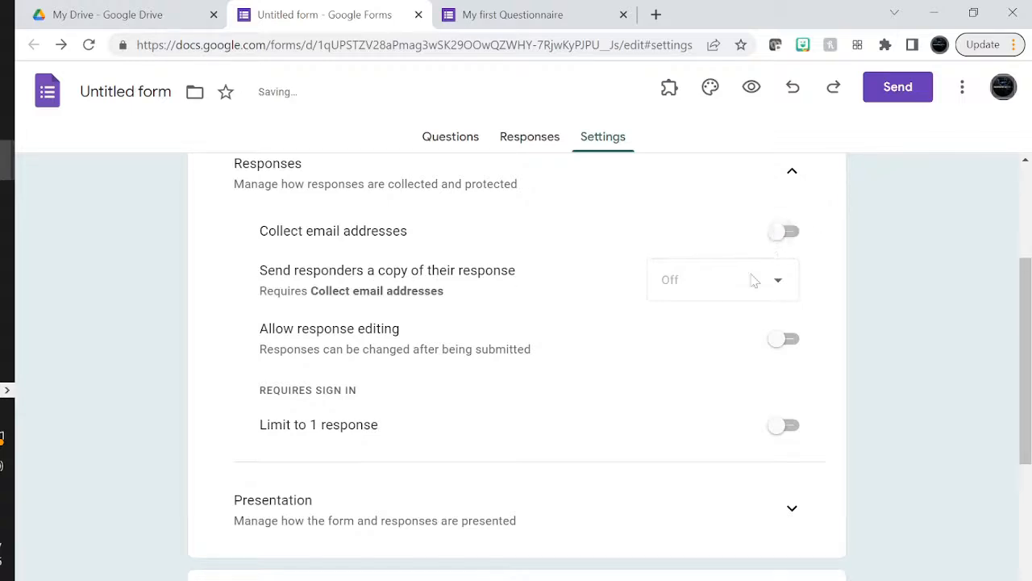
pyautogui.click(787, 232)
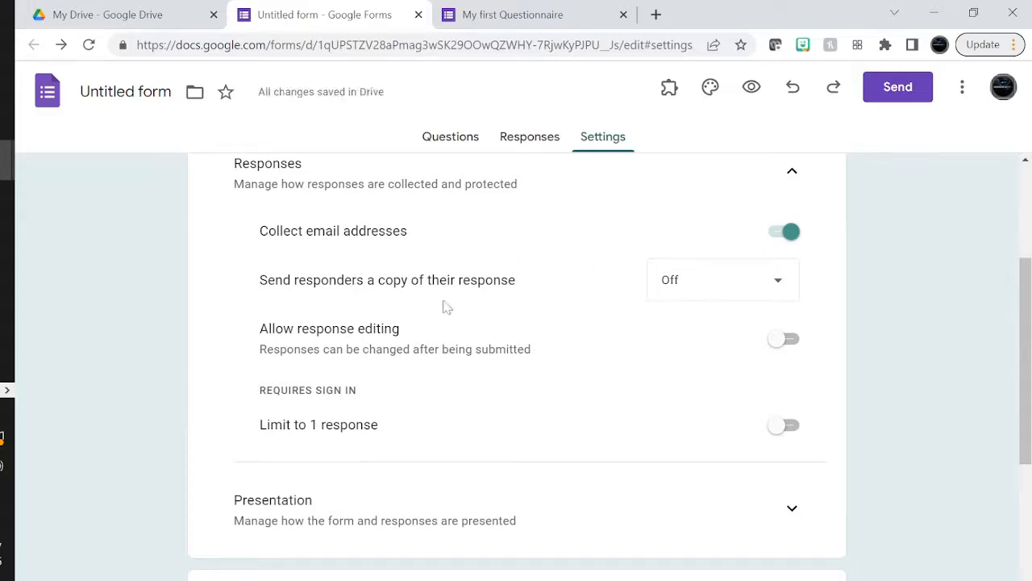
# Set Send responders a copy of their response to When requested
pyautogui.click(689, 282)
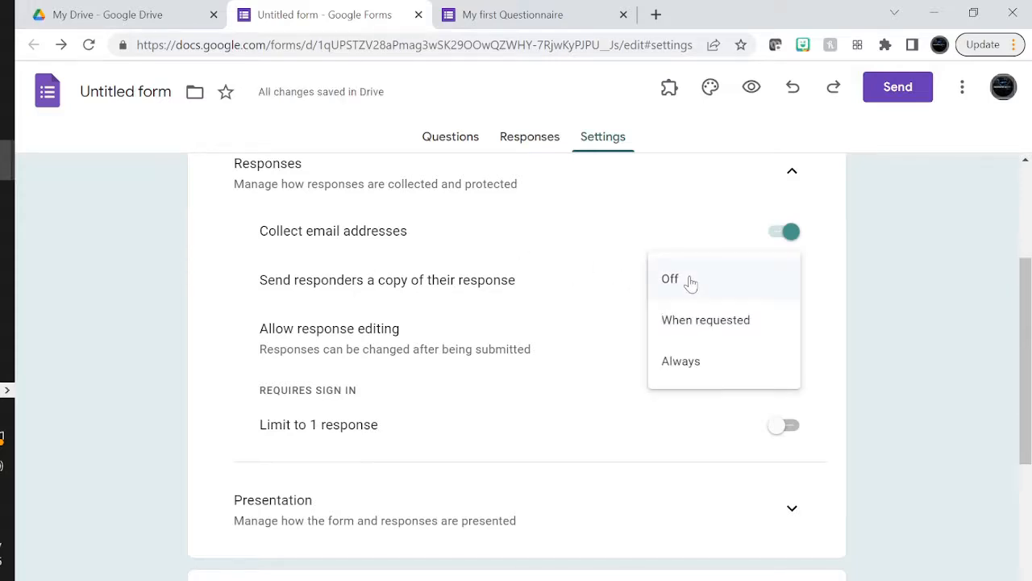
pyautogui.click(700, 327)
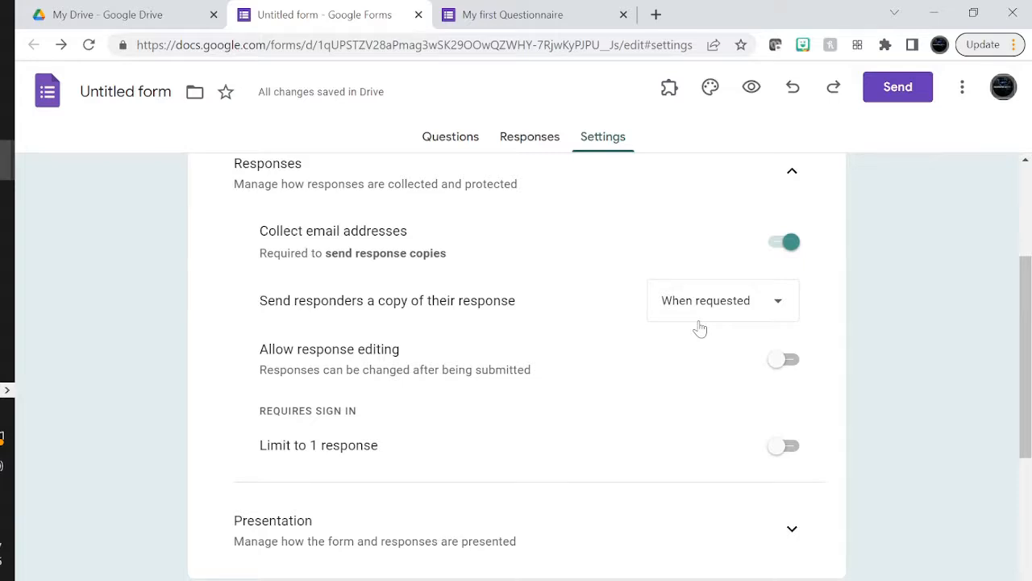
pyautogui.click(698, 322)
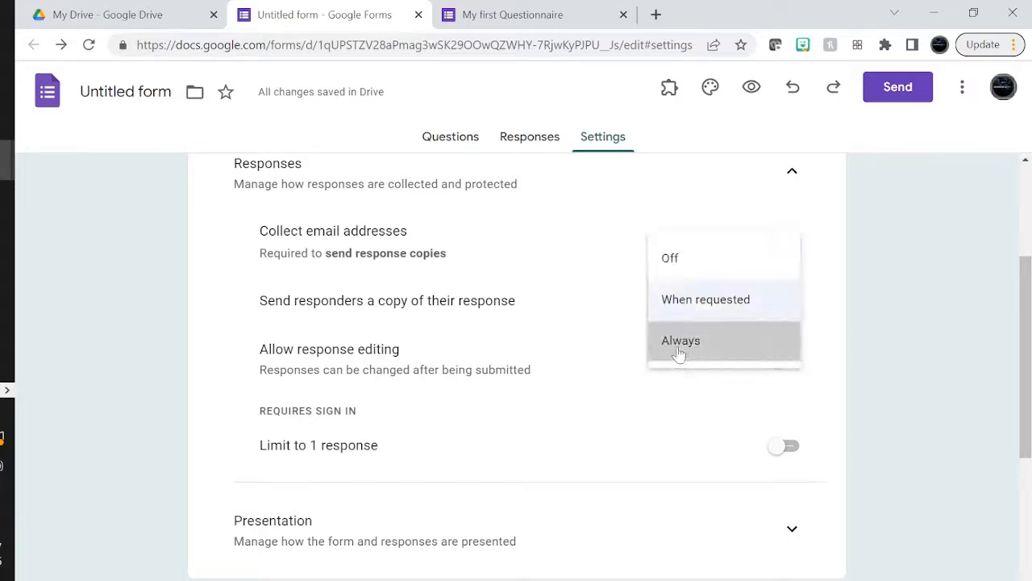
pyautogui.click(680, 343)
pyautogui.click(686, 312)
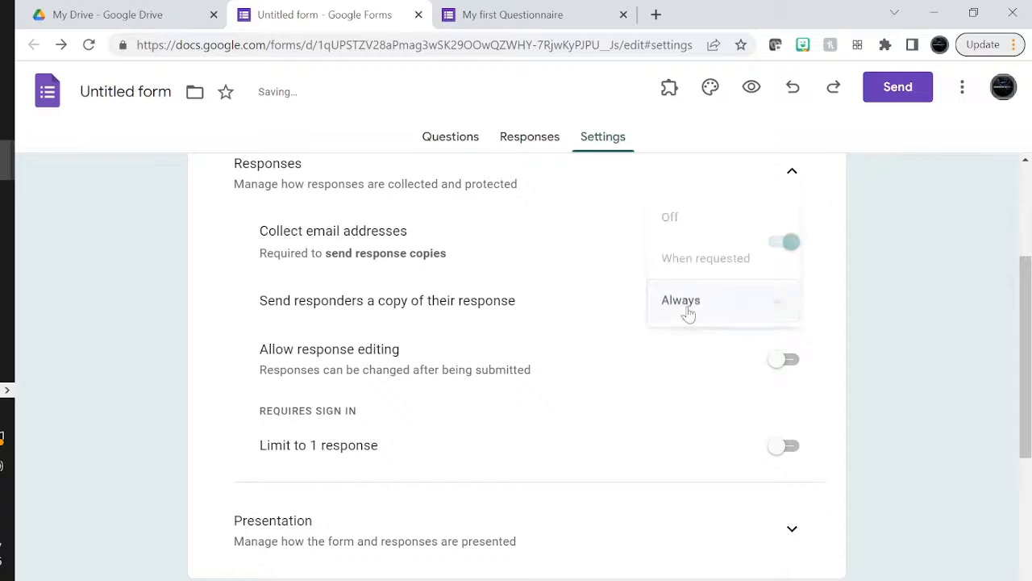
pyautogui.click(682, 263)
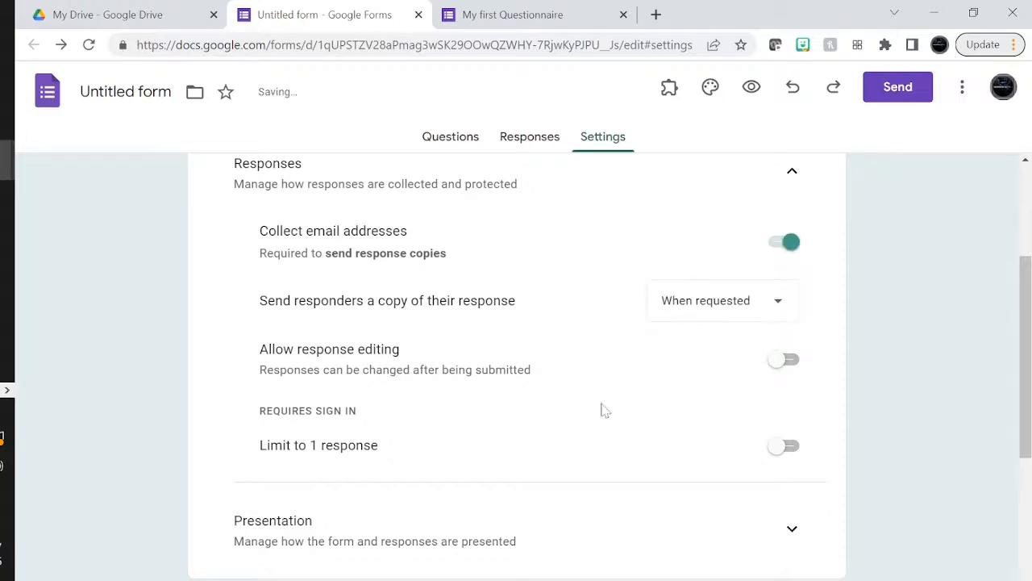
# Allow response editing after submission, leaving the one-response limit off
pyautogui.click(793, 363)
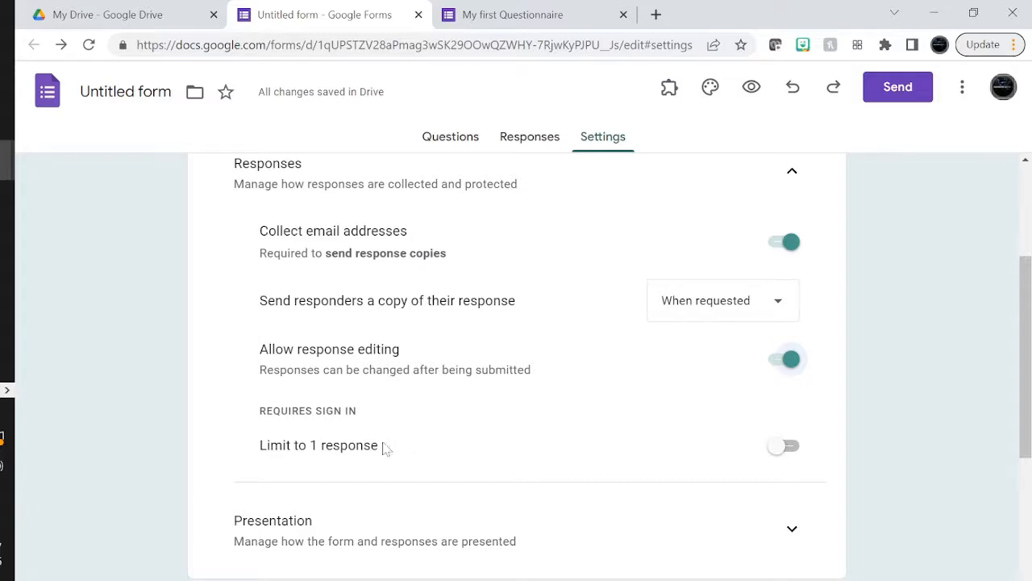
pyautogui.click(781, 446)
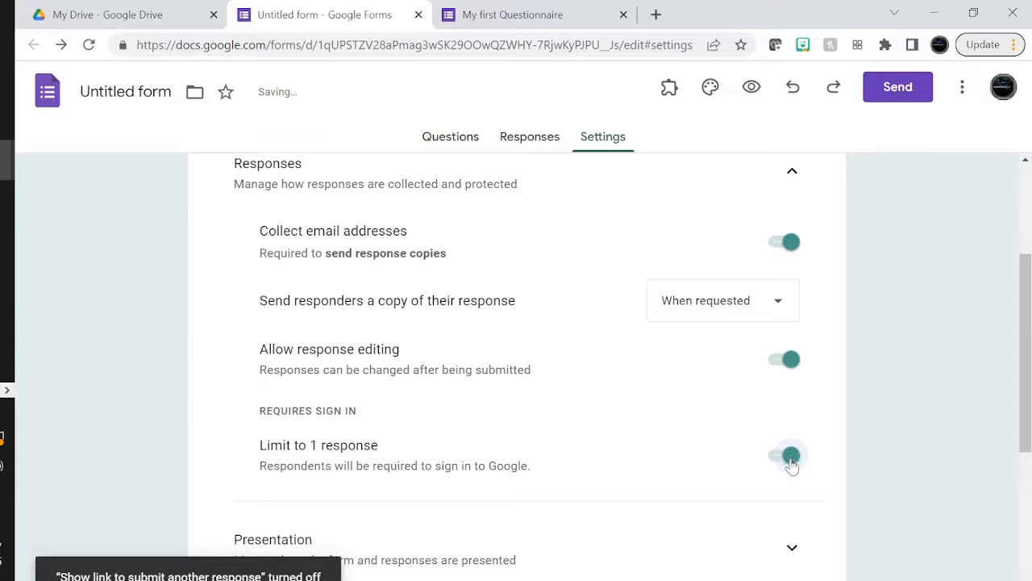
pyautogui.click(789, 457)
pyautogui.scroll(-3, 593, 465)
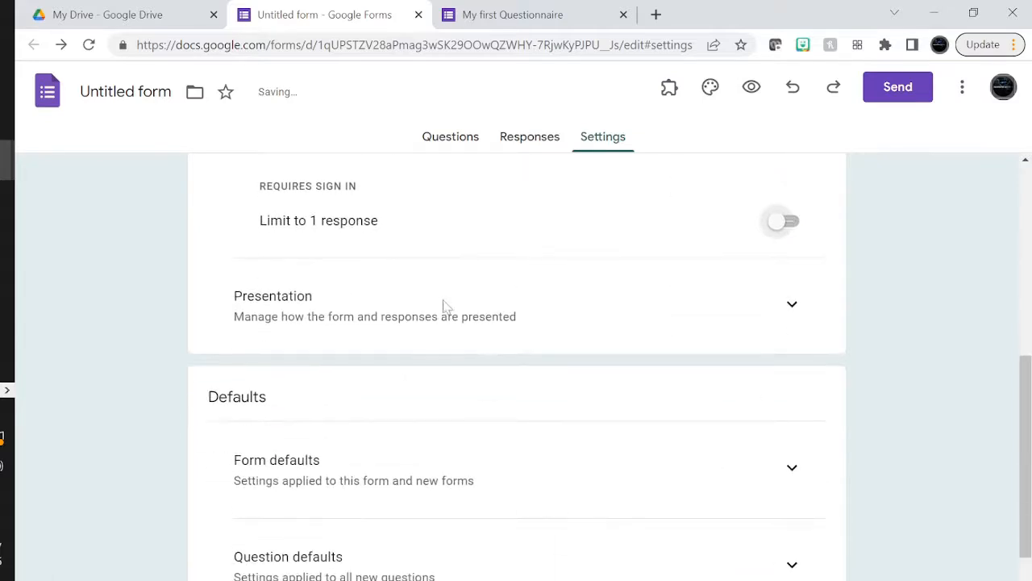
# Under Presentation, replace the confirmation message with 'Thanks for responding to my first Questionnaire' and save
pyautogui.click(792, 305)
pyautogui.scroll(-2, 553, 359)
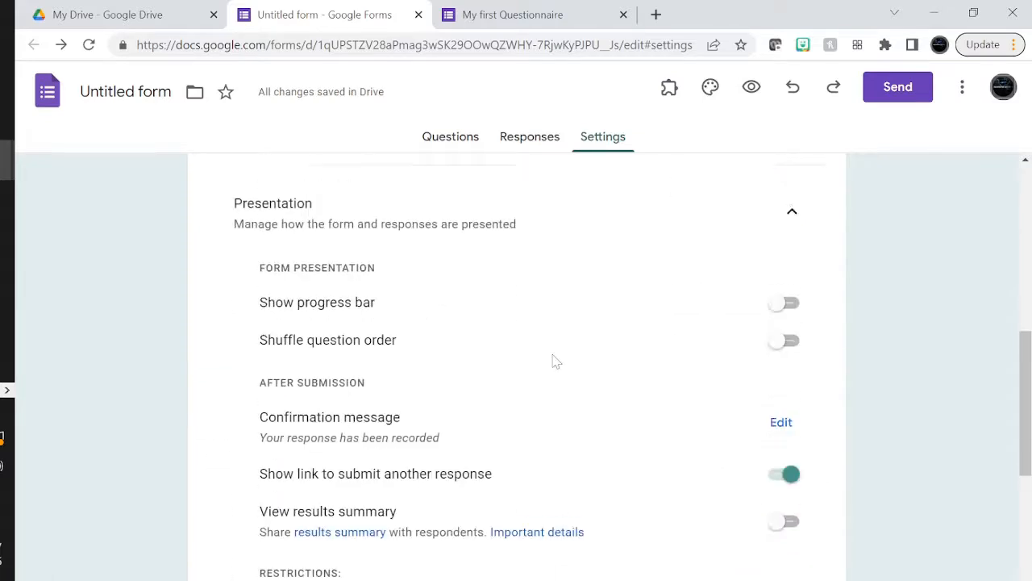
pyautogui.scroll(1, 366, 320)
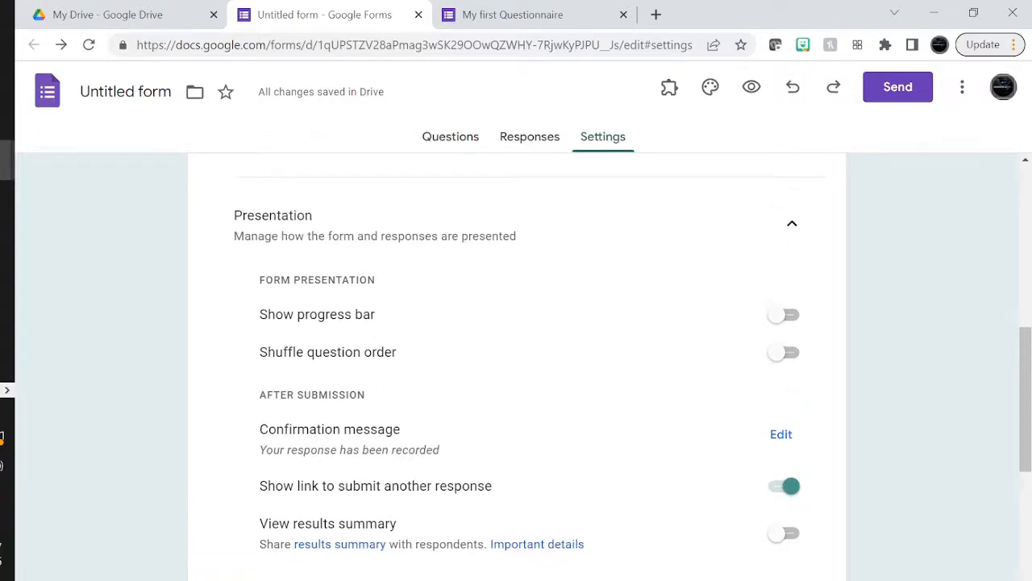
pyautogui.moveTo(258, 450); pyautogui.dragTo(454, 456)
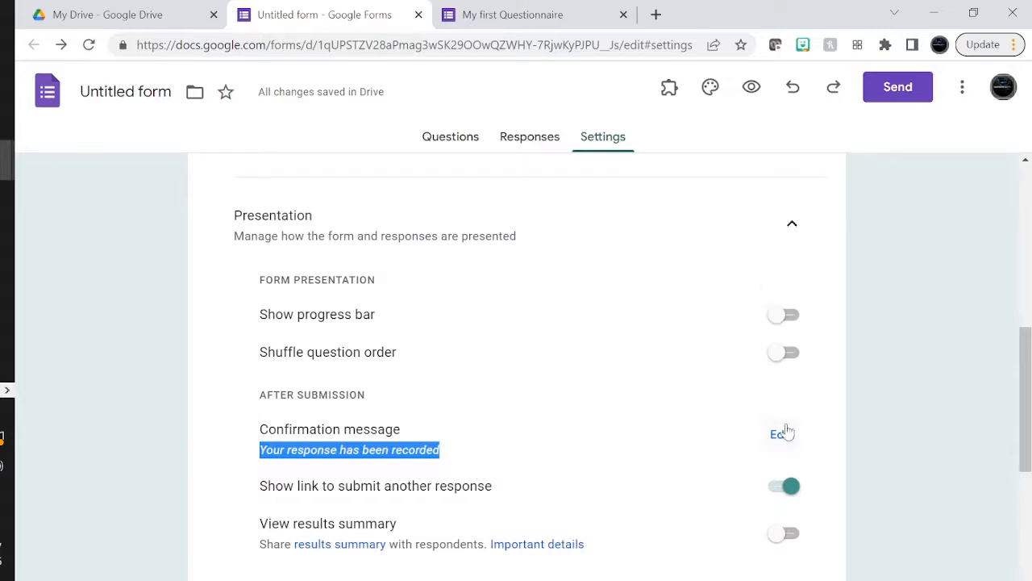
pyautogui.click(780, 436)
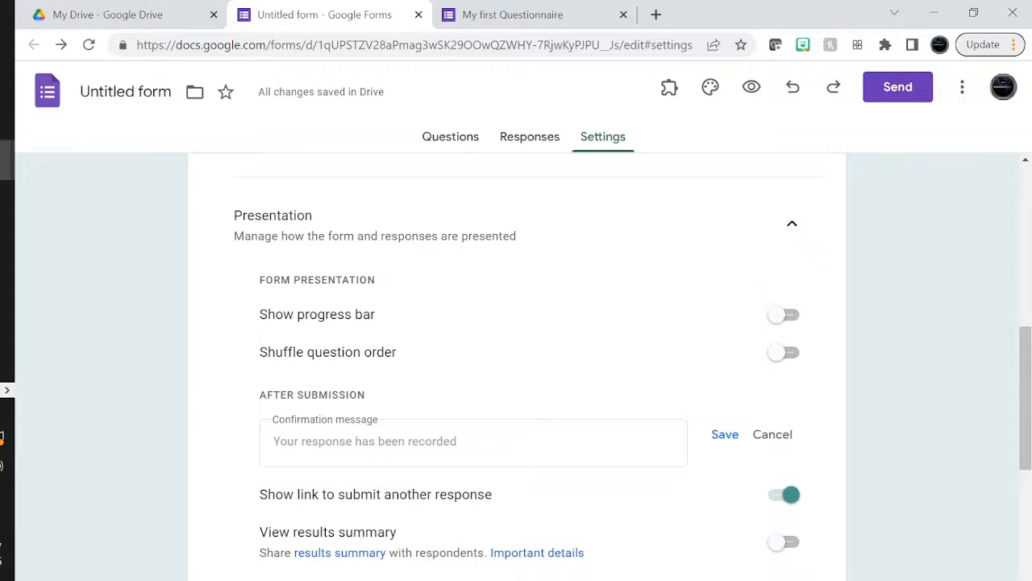
pyautogui.click(468, 442)
pyautogui.write('Than')
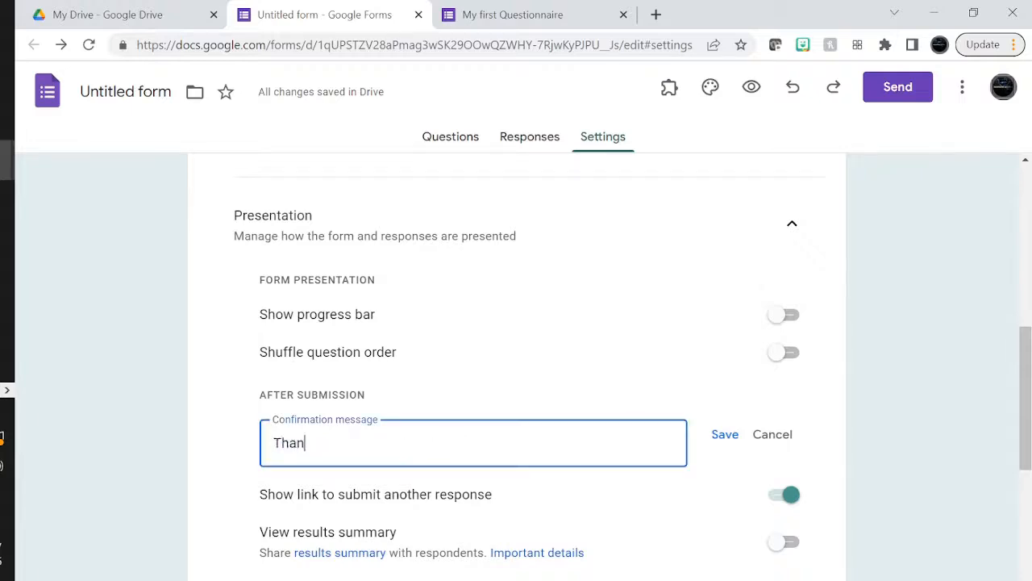
pyautogui.write('ks for responding to my fi')
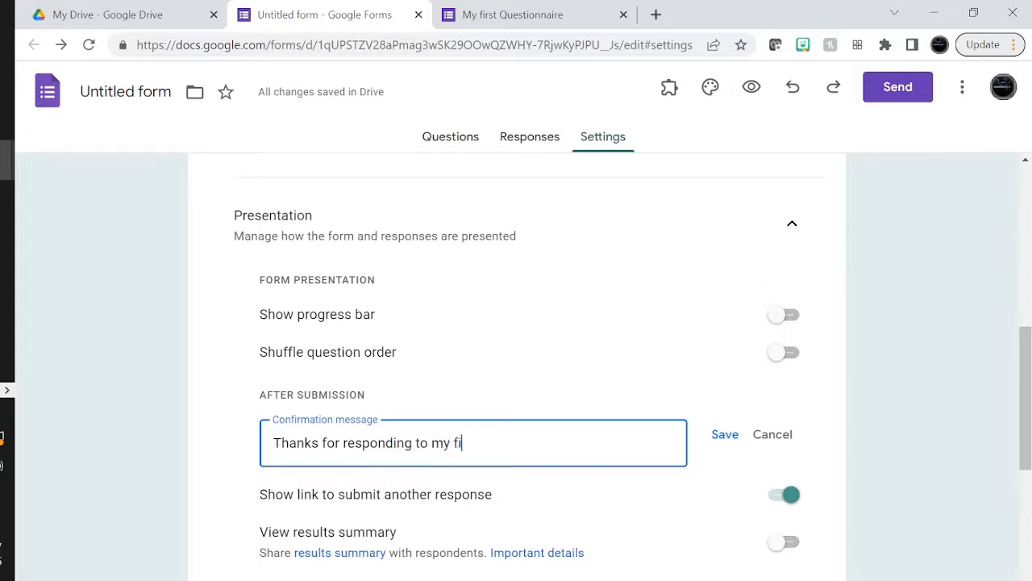
pyautogui.write('rst Questionnaire')
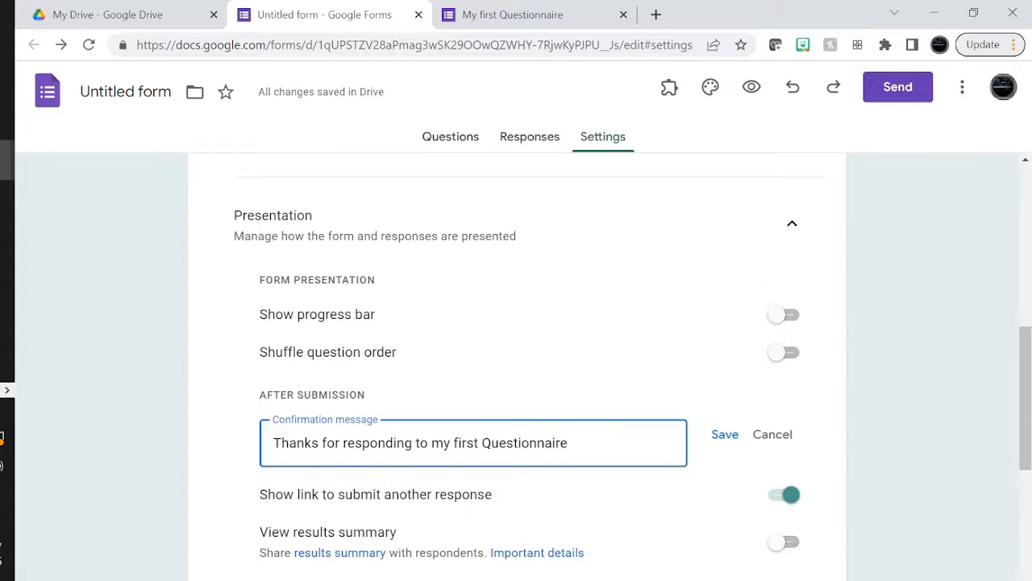
pyautogui.scroll(-2, 612, 411)
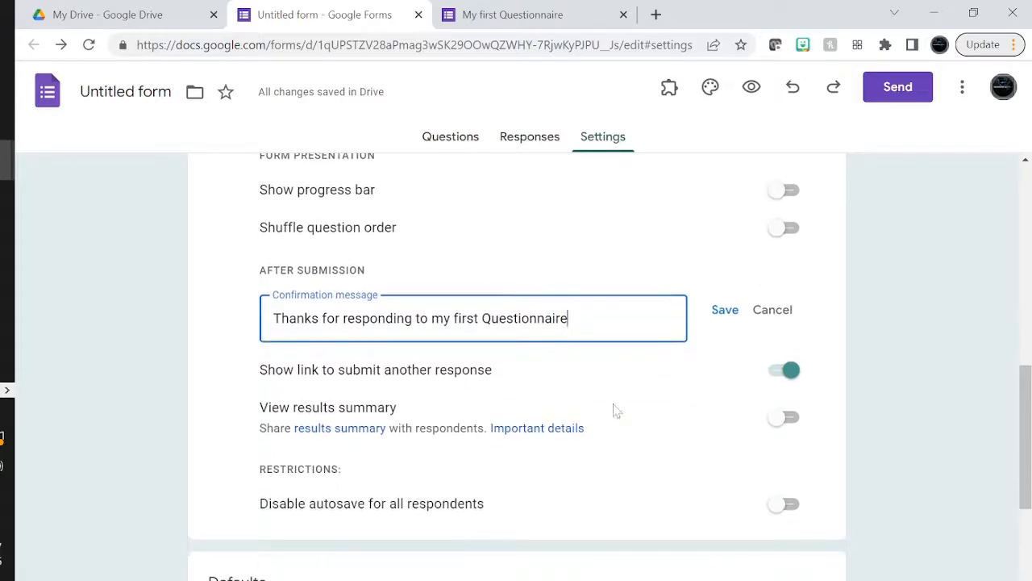
pyautogui.click(725, 313)
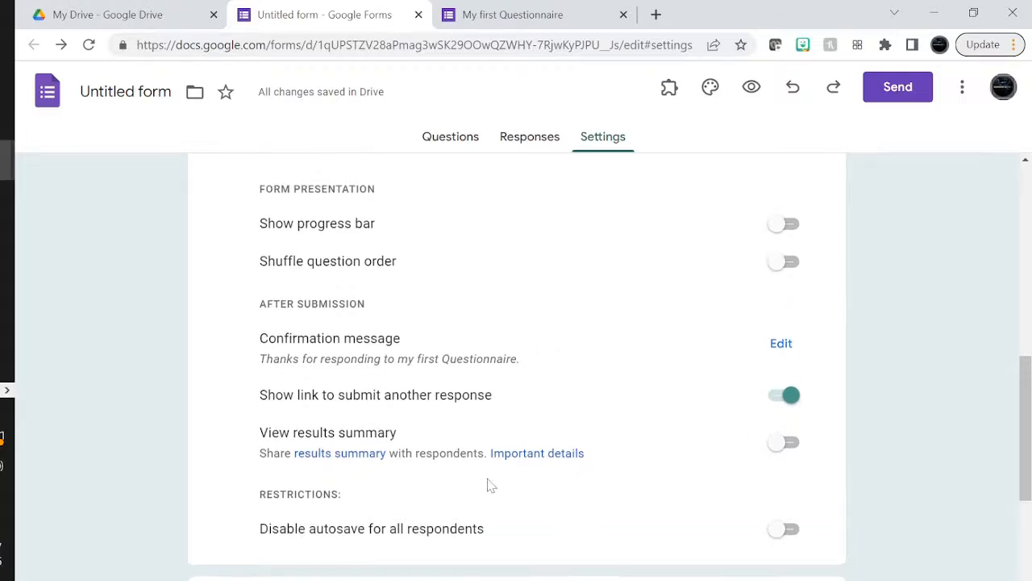
# Expand Form defaults and Question defaults to review them, leaving every default off
pyautogui.scroll(-3, 489, 483)
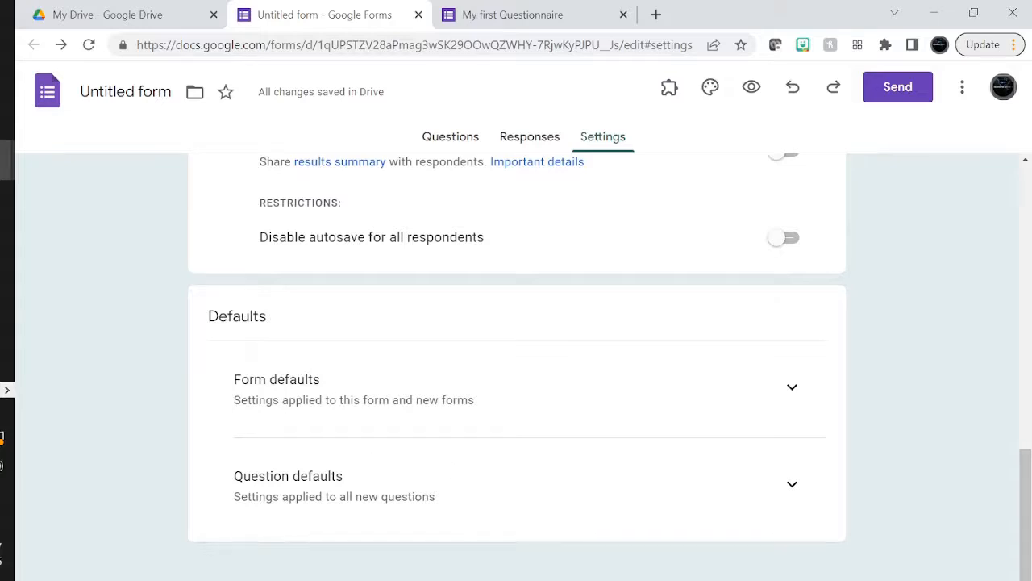
pyautogui.click(792, 387)
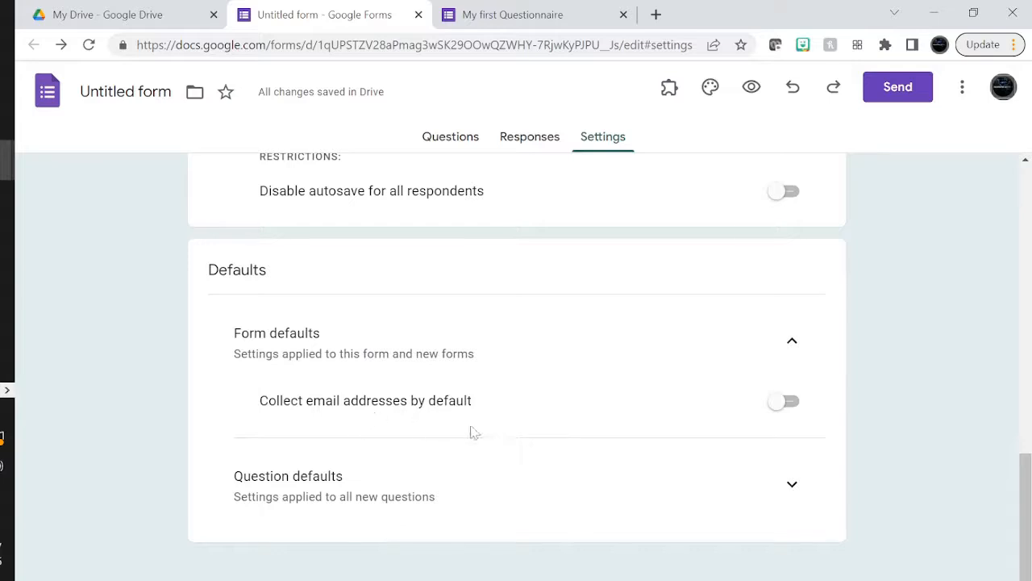
pyautogui.click(795, 485)
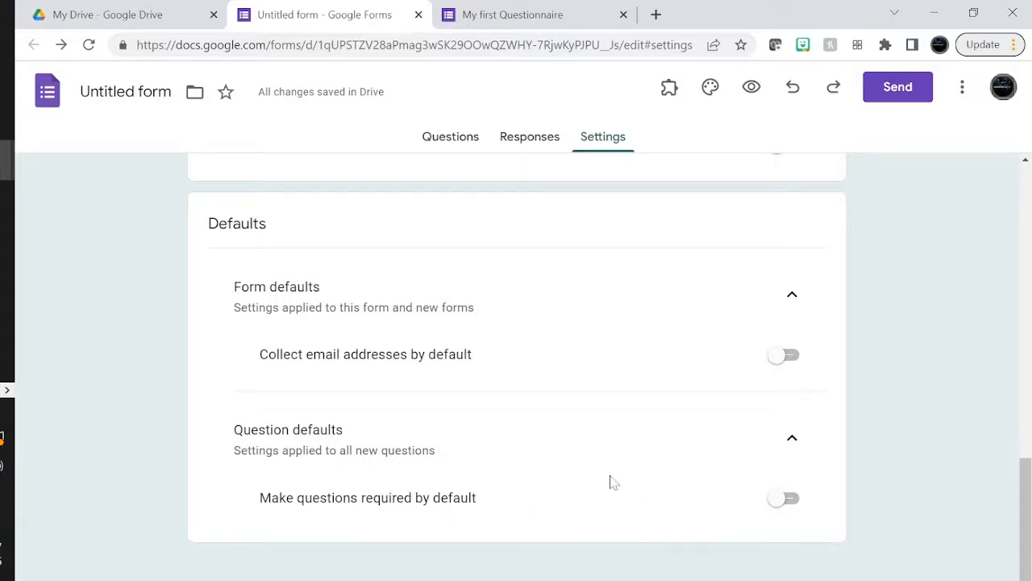
pyautogui.scroll(5, 610, 482)
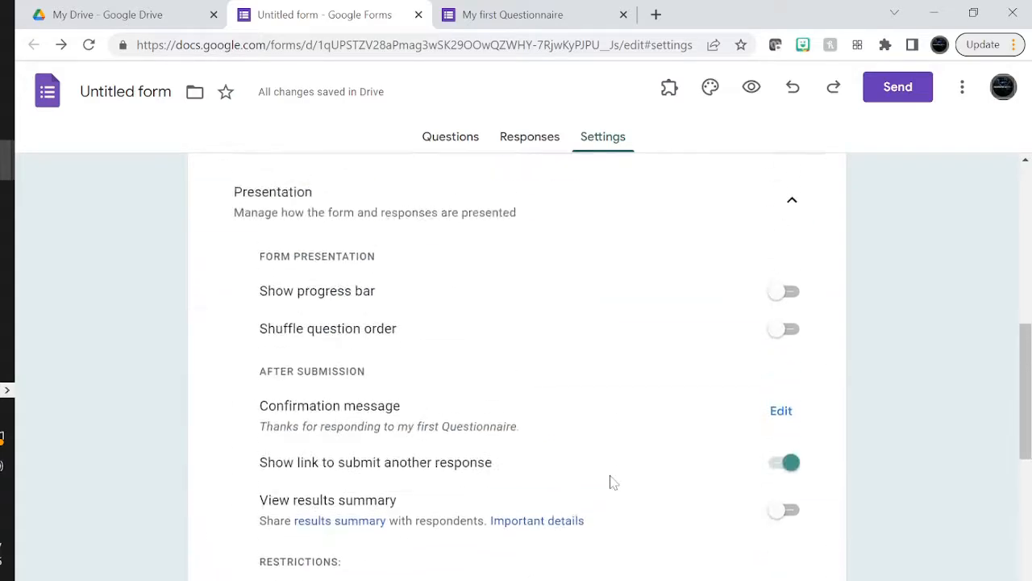
pyautogui.scroll(-5, 610, 481)
pyautogui.scroll(10, 610, 481)
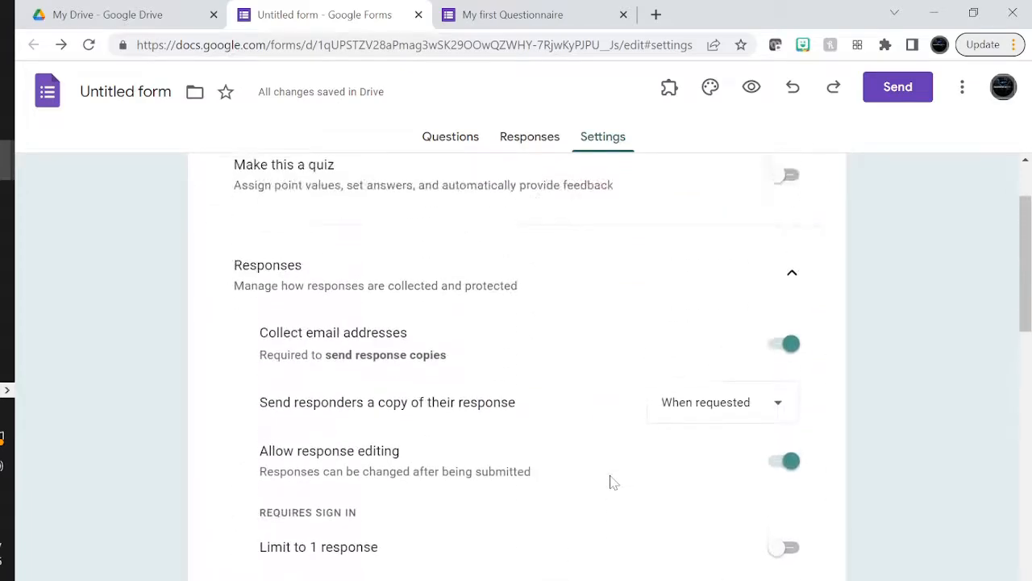
pyautogui.scroll(2, 610, 481)
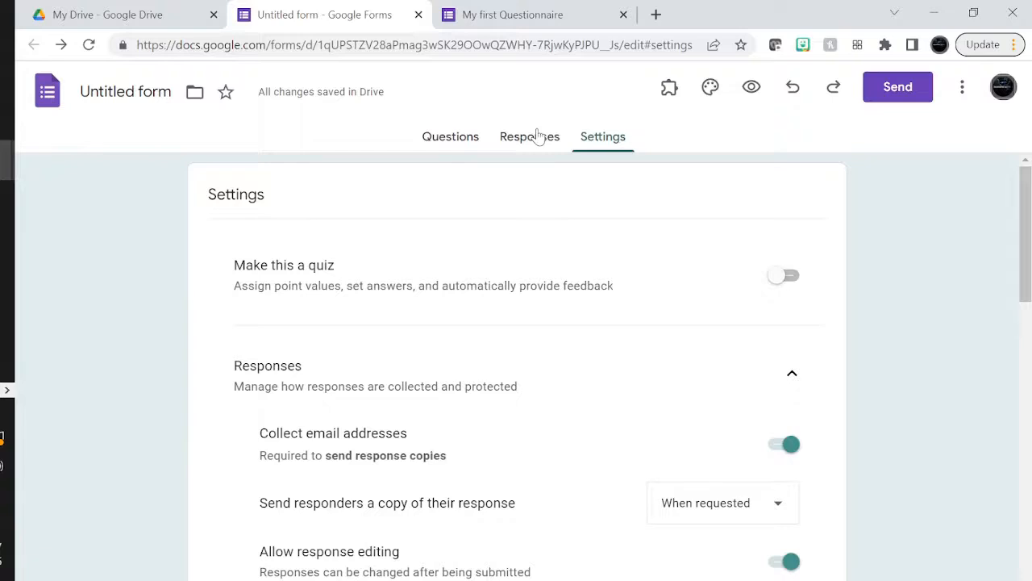
# From the Responses view, link responses to a new spreadsheet named MFQ
pyautogui.click(538, 137)
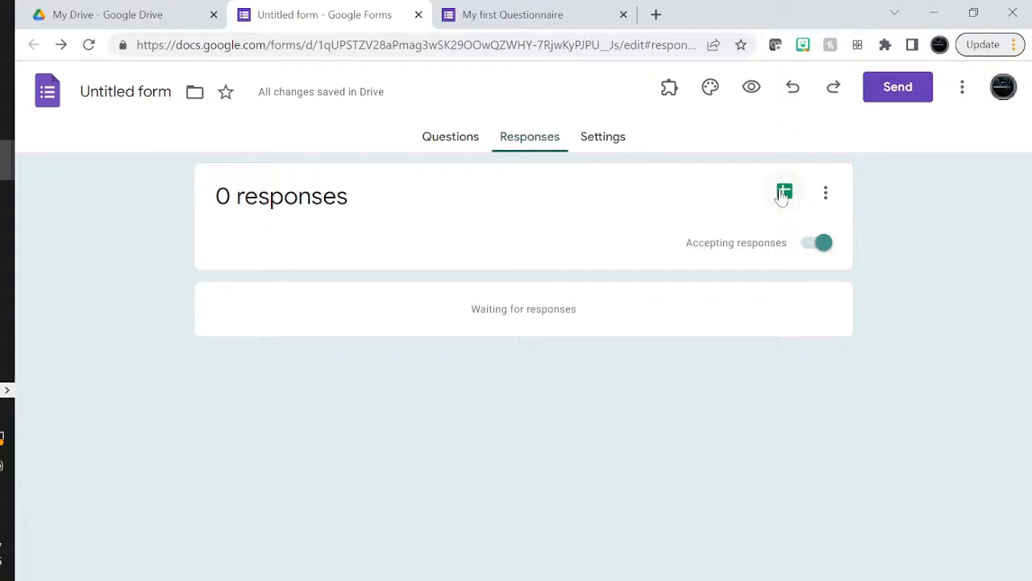
pyautogui.click(782, 194)
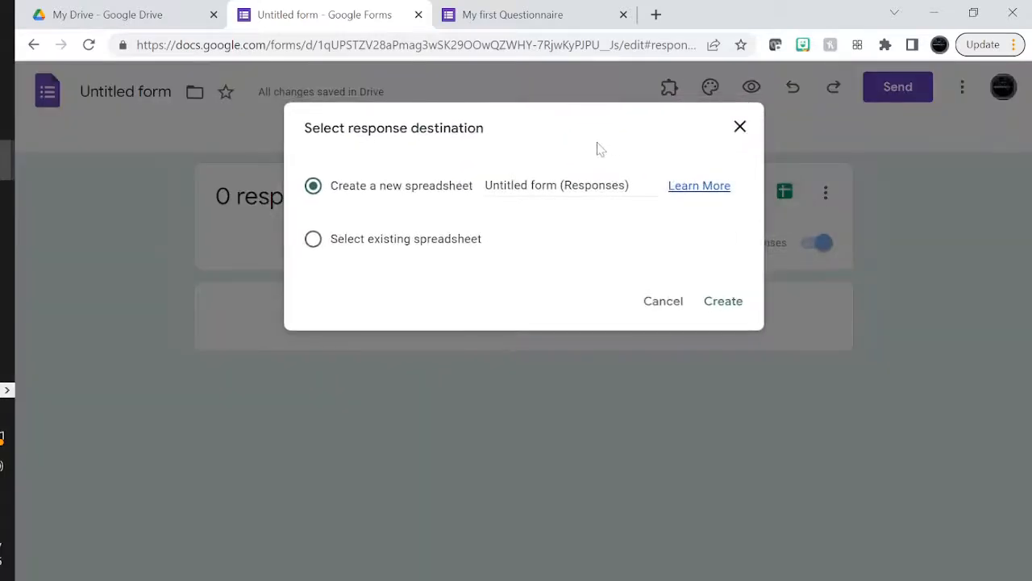
pyautogui.click(500, 186)
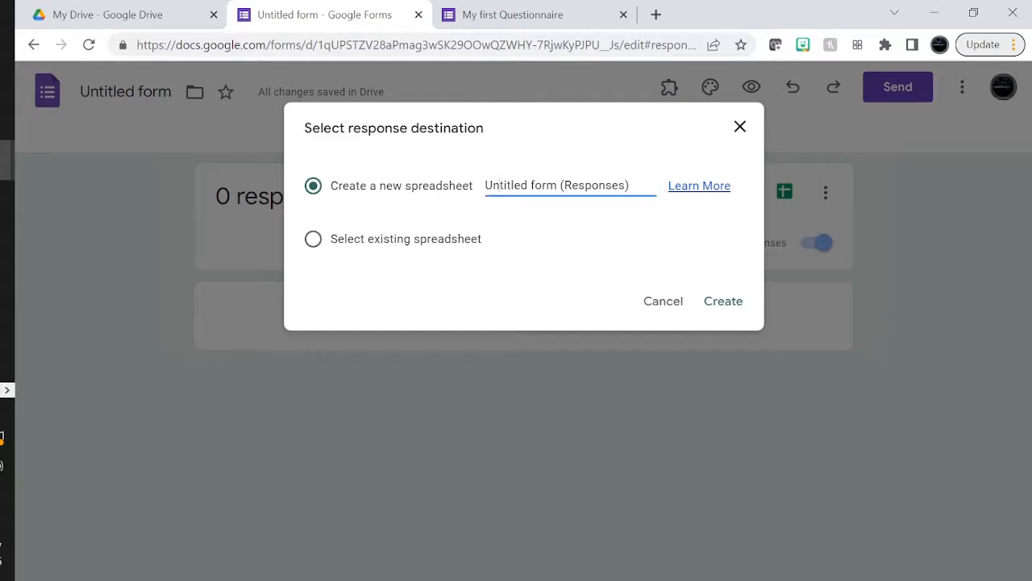
pyautogui.hotkey('ctrl', 'a')
pyautogui.write('M')
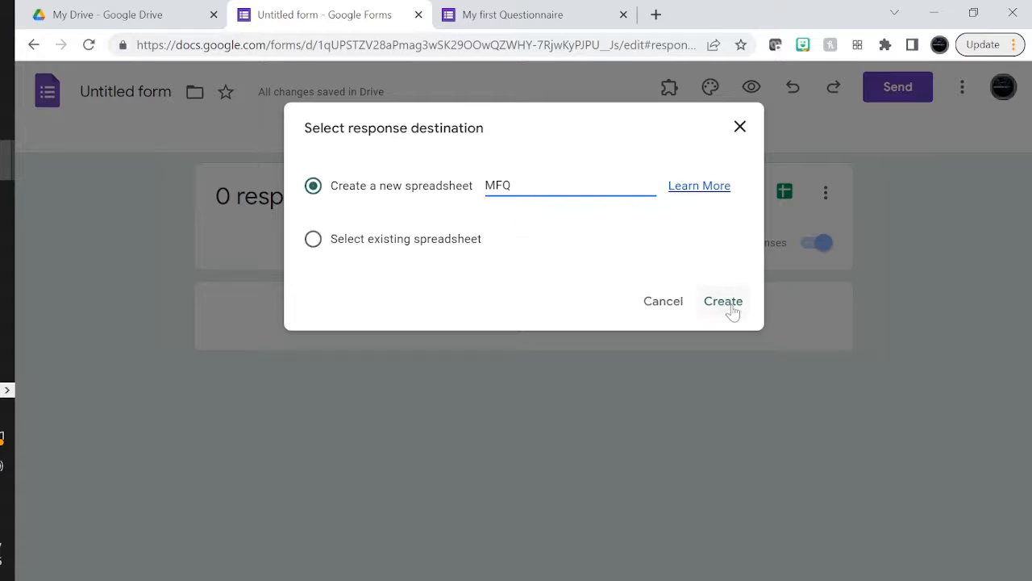
pyautogui.click(314, 240)
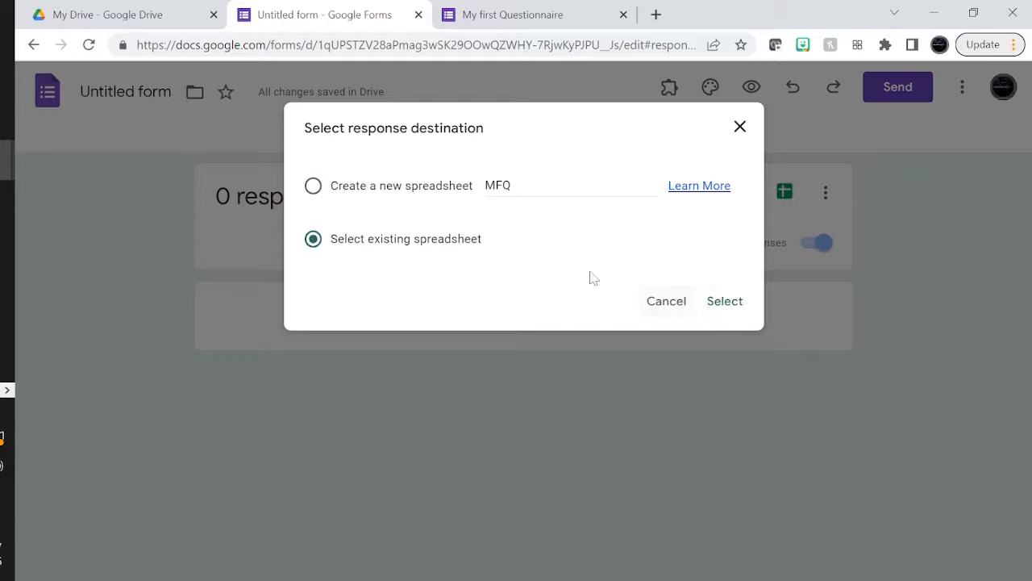
pyautogui.click(313, 187)
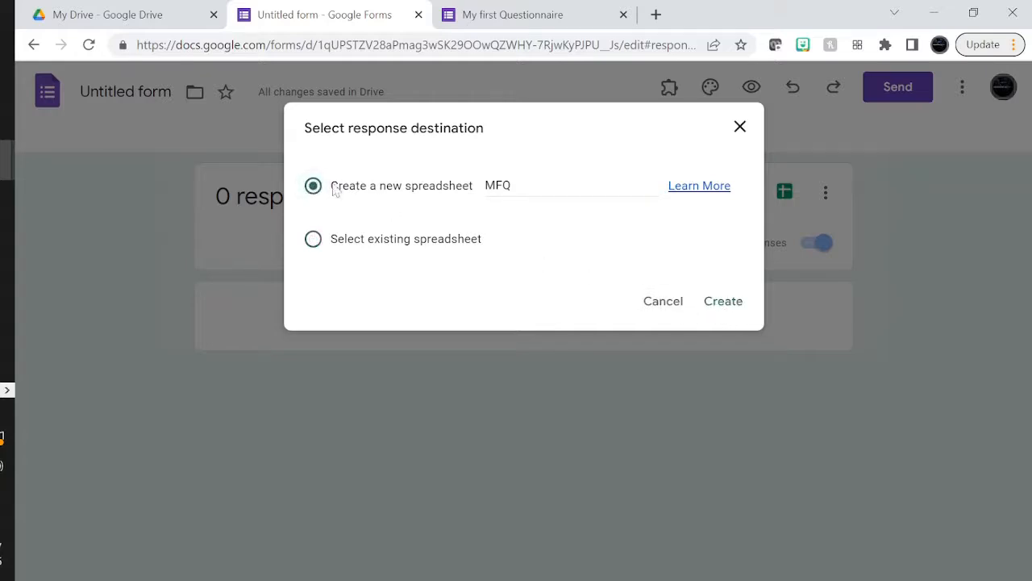
pyautogui.click(729, 304)
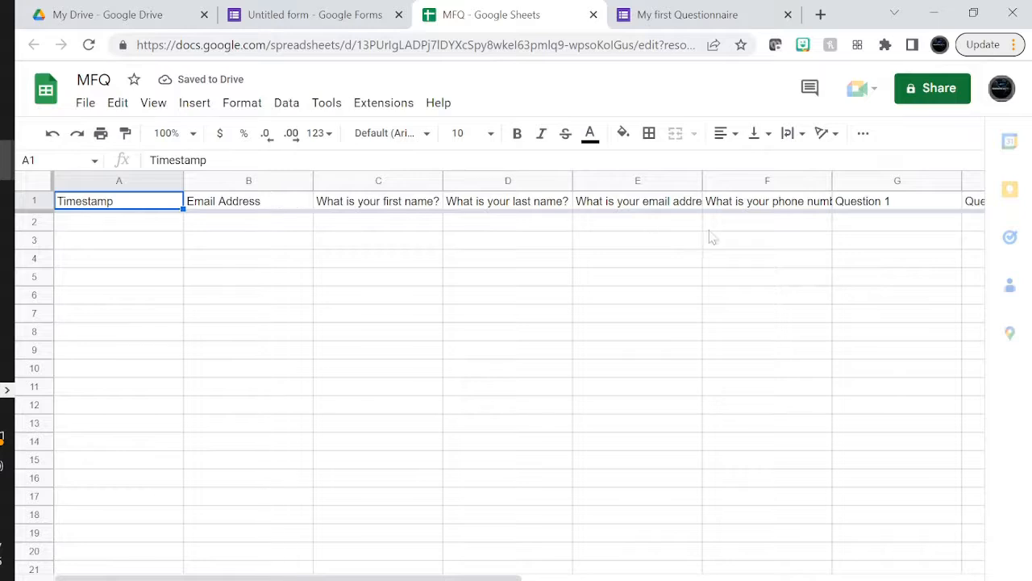
# Review the MFQ question headers and make row 1 bold
pyautogui.click(101, 225)
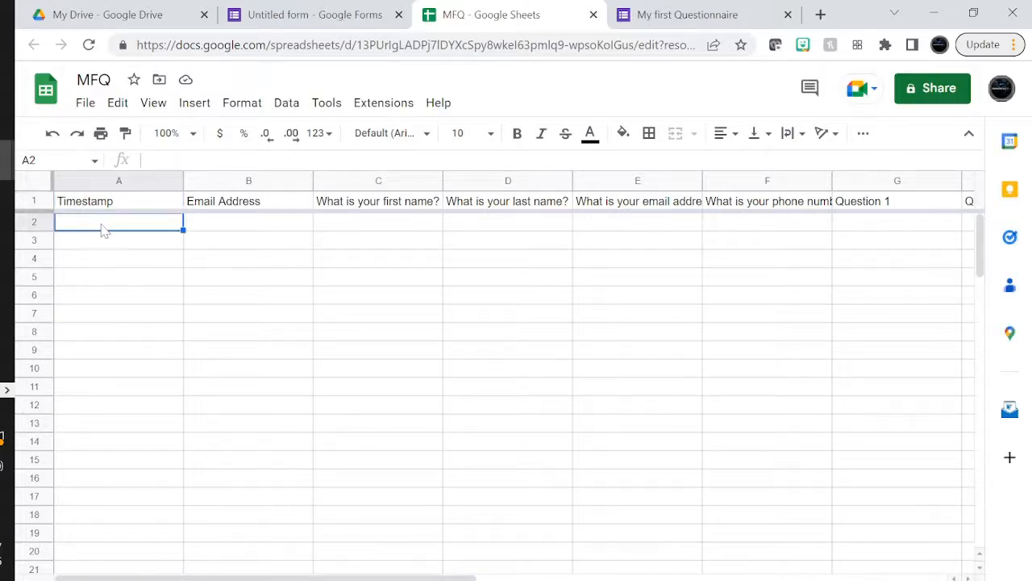
pyautogui.click(239, 206)
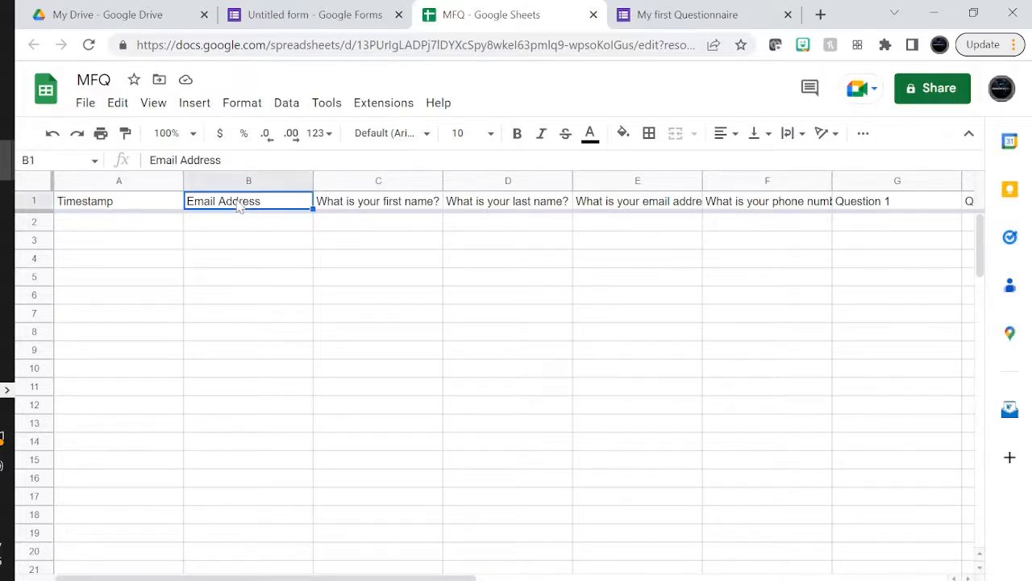
pyautogui.click(344, 212)
pyautogui.click(477, 208)
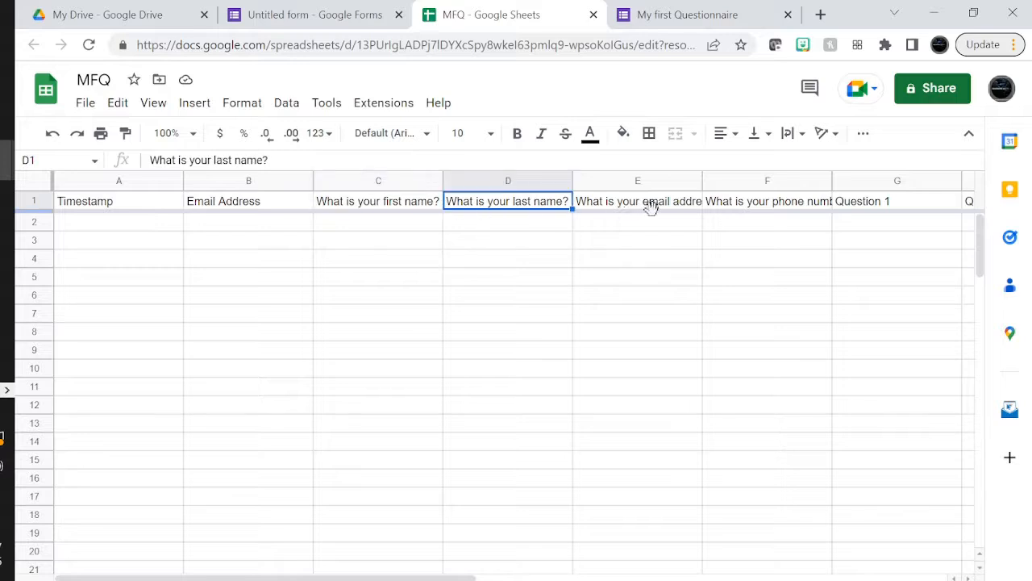
pyautogui.click(20, 200)
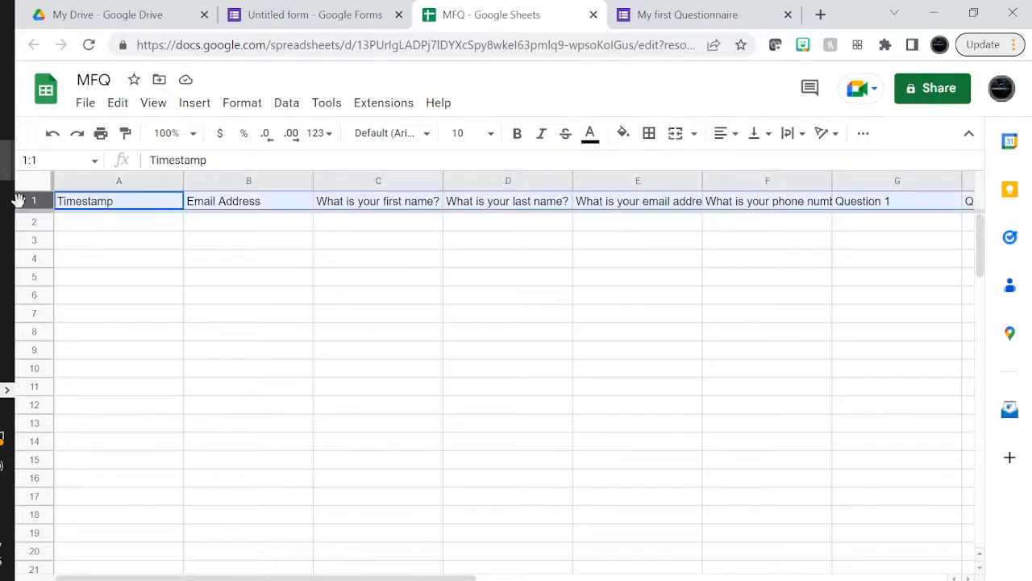
pyautogui.hotkey('ctrl', 'b')
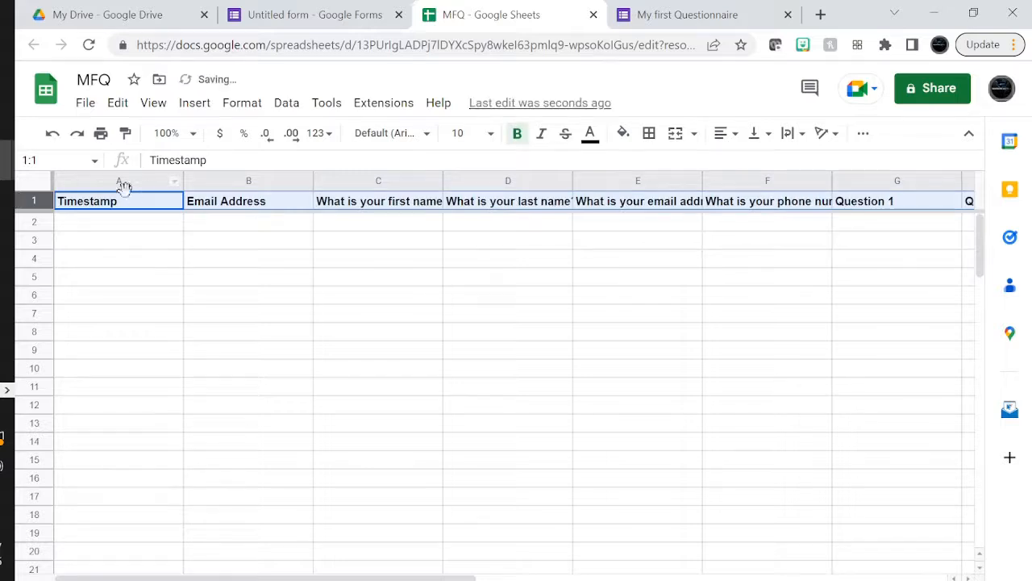
# Auto-fit columns A to O to their headers and set the header text to 18 pt
pyautogui.moveTo(146, 185); pyautogui.dragTo(976, 179)
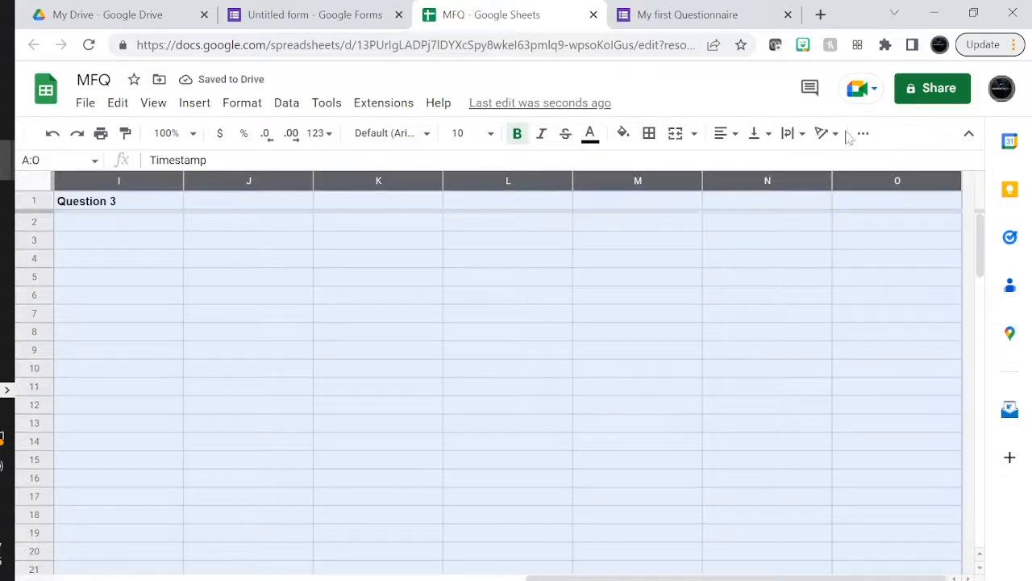
pyautogui.doubleClick(832, 179)
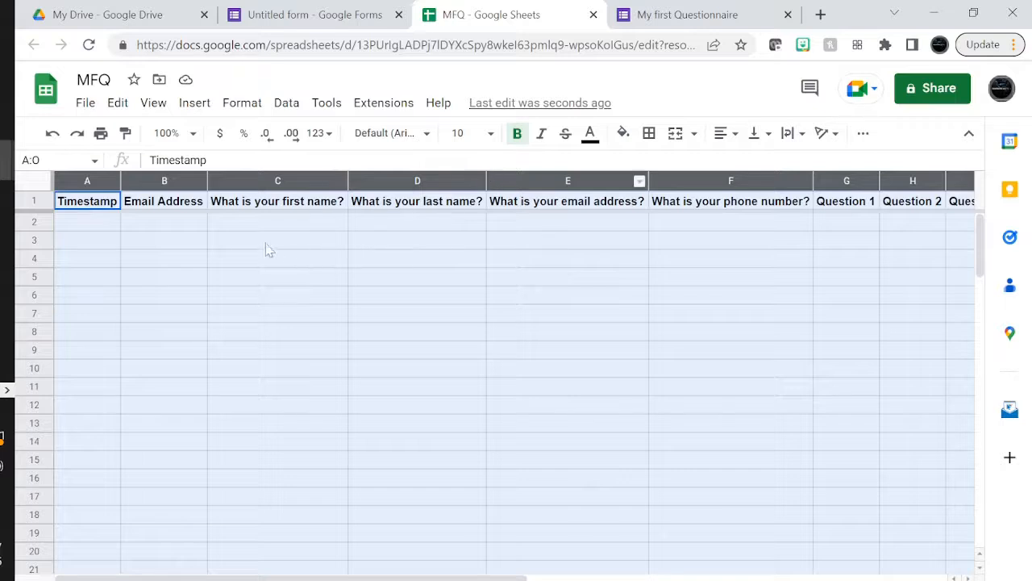
pyautogui.click(184, 207)
pyautogui.moveTo(91, 201); pyautogui.dragTo(990, 208)
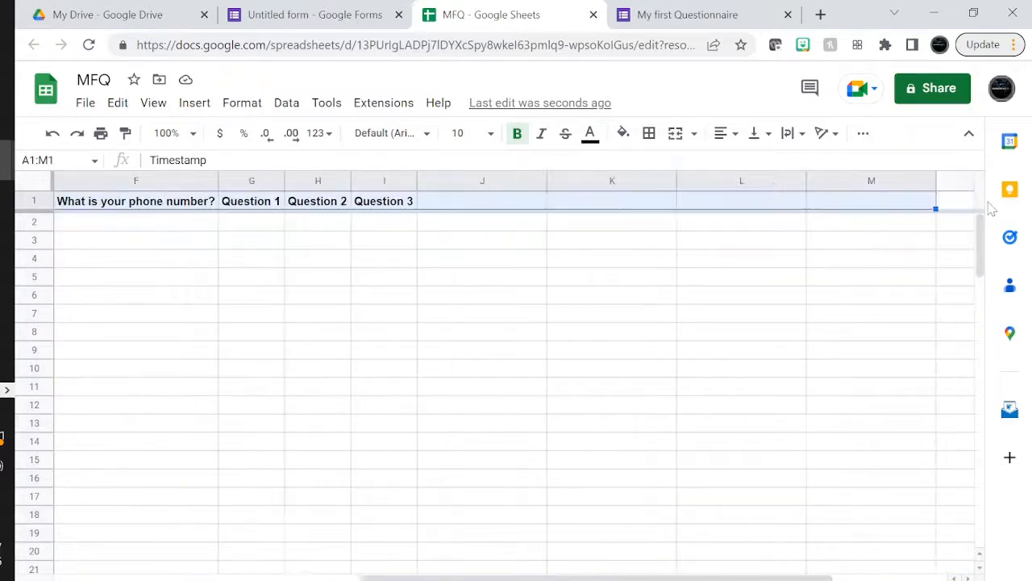
pyautogui.click(490, 134)
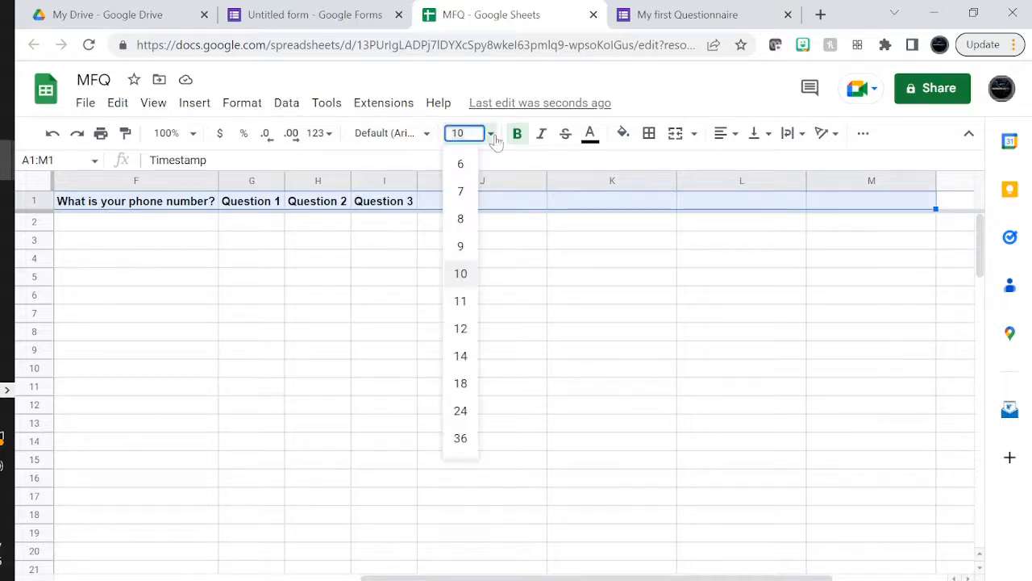
pyautogui.click(460, 384)
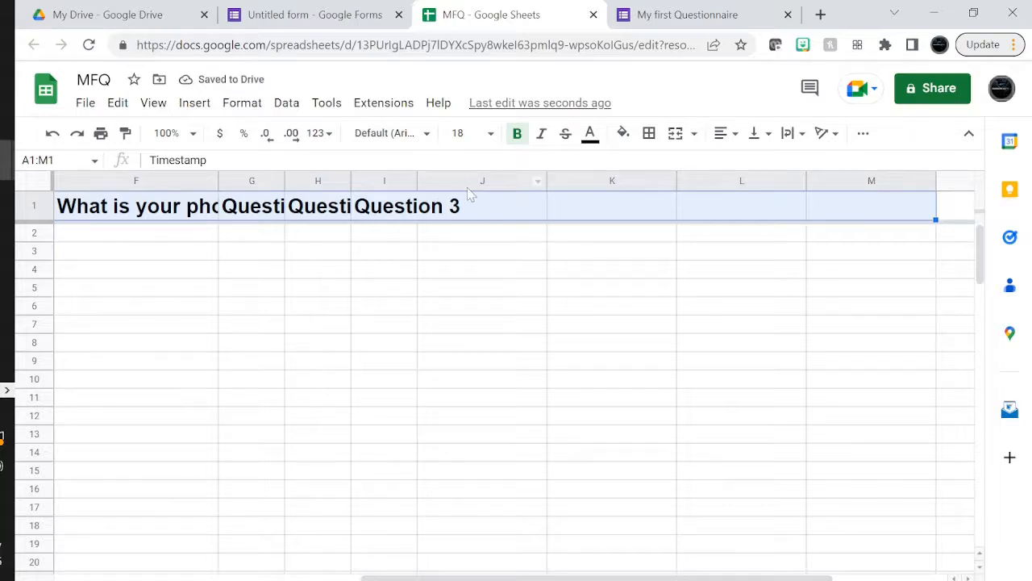
# Refit columns A to K to the larger headers and make row 1 taller
pyautogui.moveTo(663, 179); pyautogui.dragTo(20, 202)
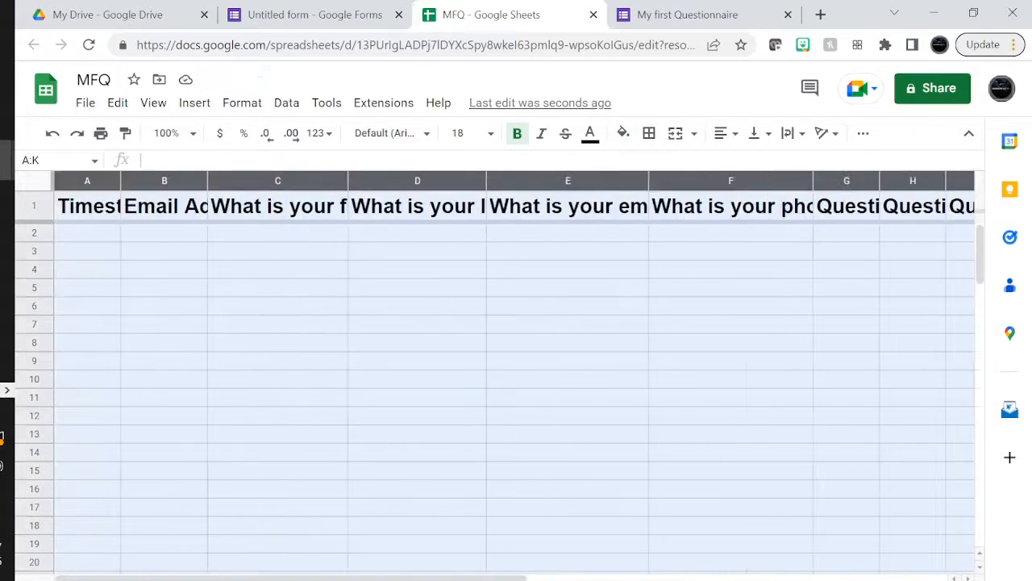
pyautogui.doubleClick(208, 180)
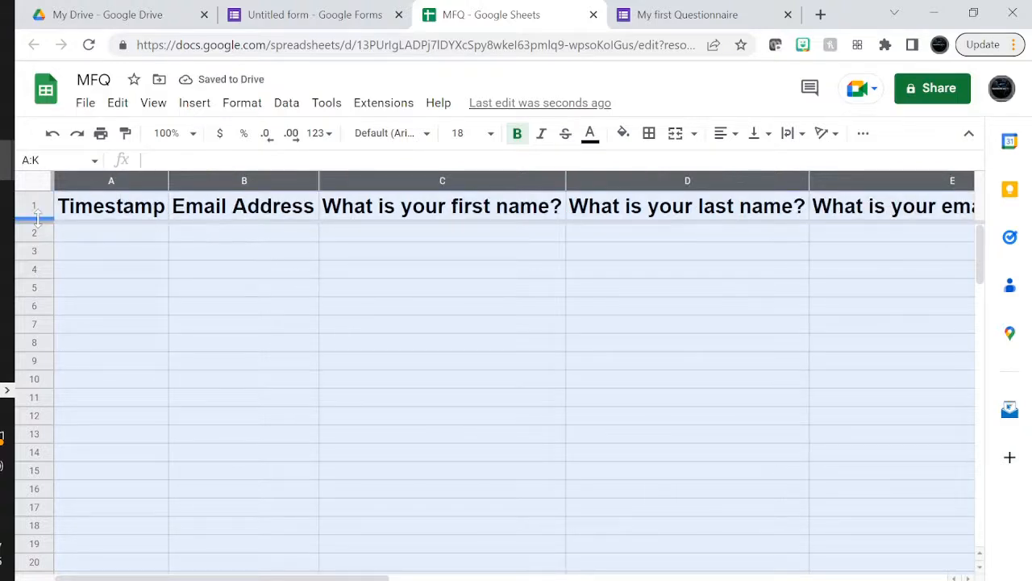
pyautogui.moveTo(37, 218); pyautogui.dragTo(37, 242)
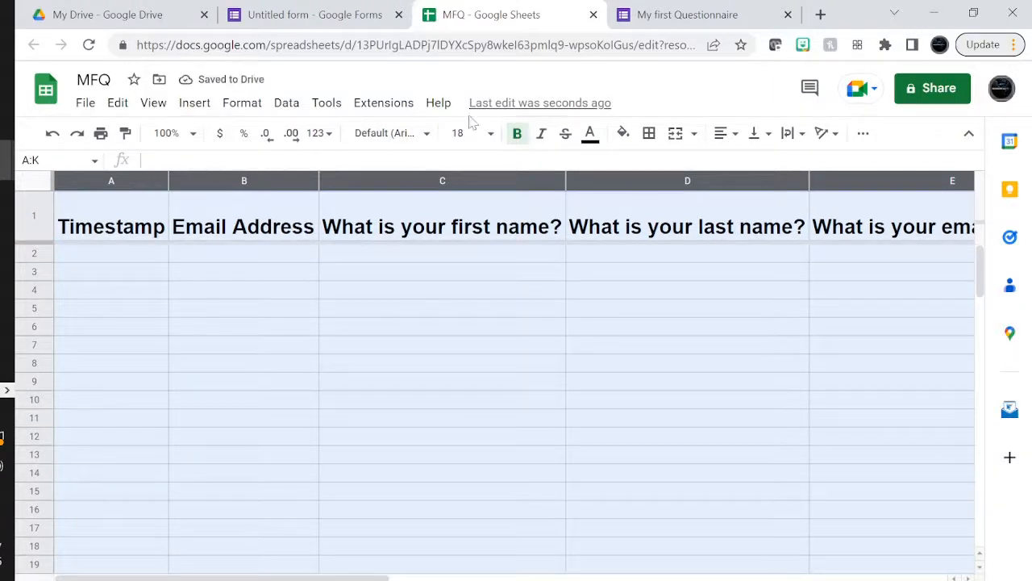
# Centre the header text horizontally and vertically, then select header cells A1:I1
pyautogui.click(695, 134)
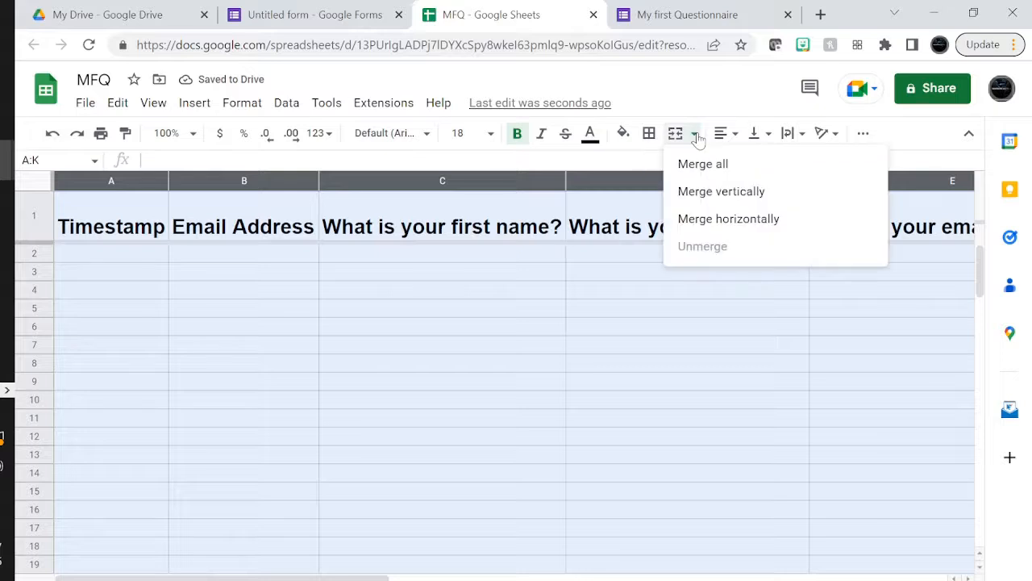
pyautogui.click(723, 133)
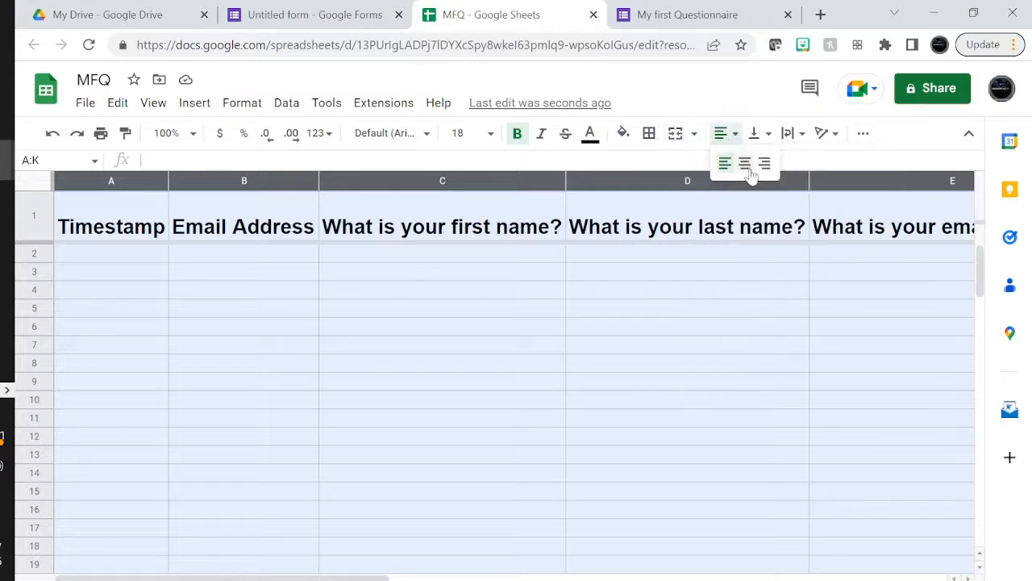
pyautogui.click(749, 166)
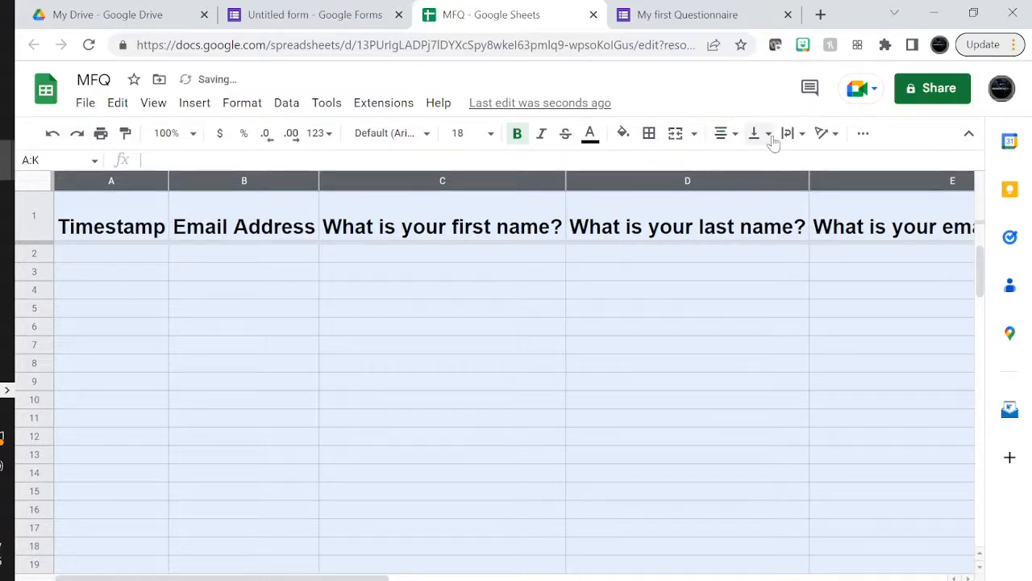
pyautogui.click(762, 134)
pyautogui.click(777, 163)
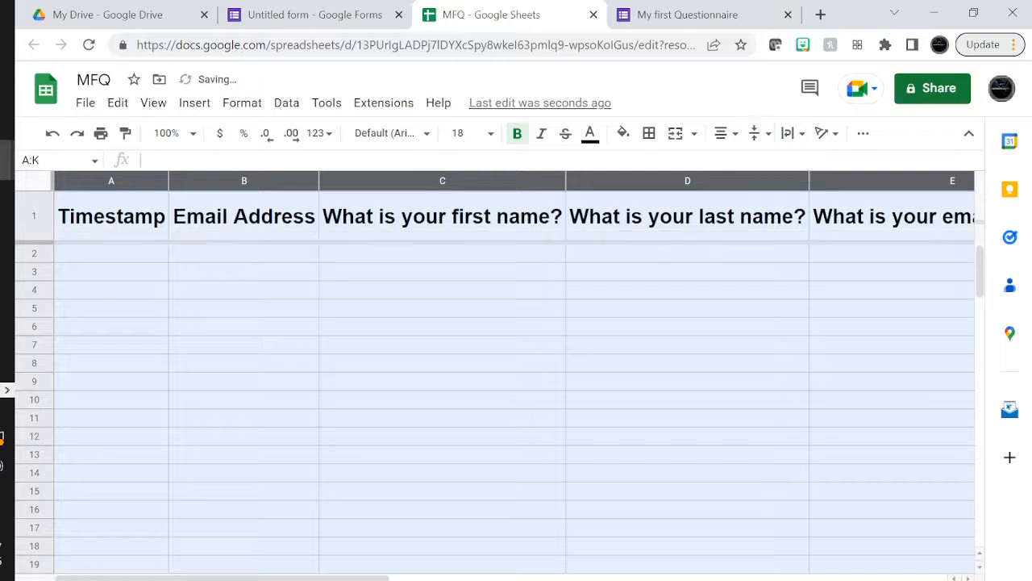
pyautogui.click(535, 314)
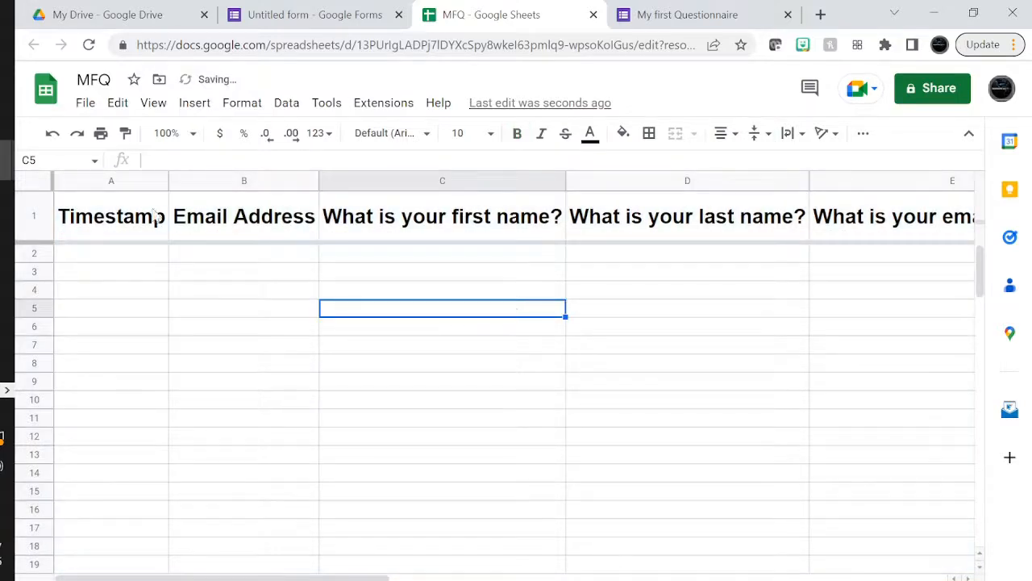
pyautogui.moveTo(158, 216); pyautogui.dragTo(621, 218)
pyautogui.moveTo(113, 184); pyautogui.dragTo(159, 219)
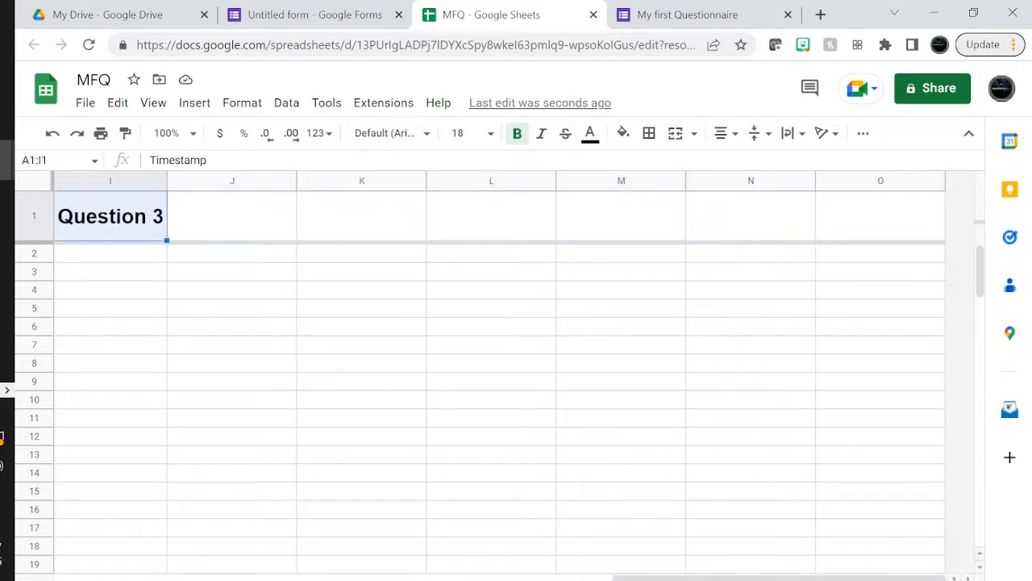
# Give header cells A1:I1 a black fill with white 14 pt text
pyautogui.click(624, 134)
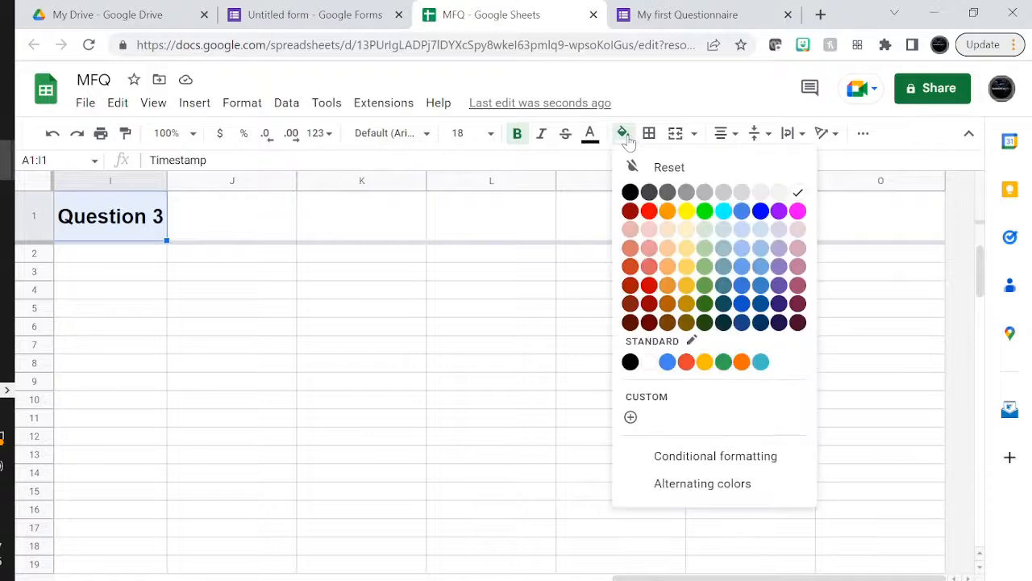
pyautogui.click(686, 193)
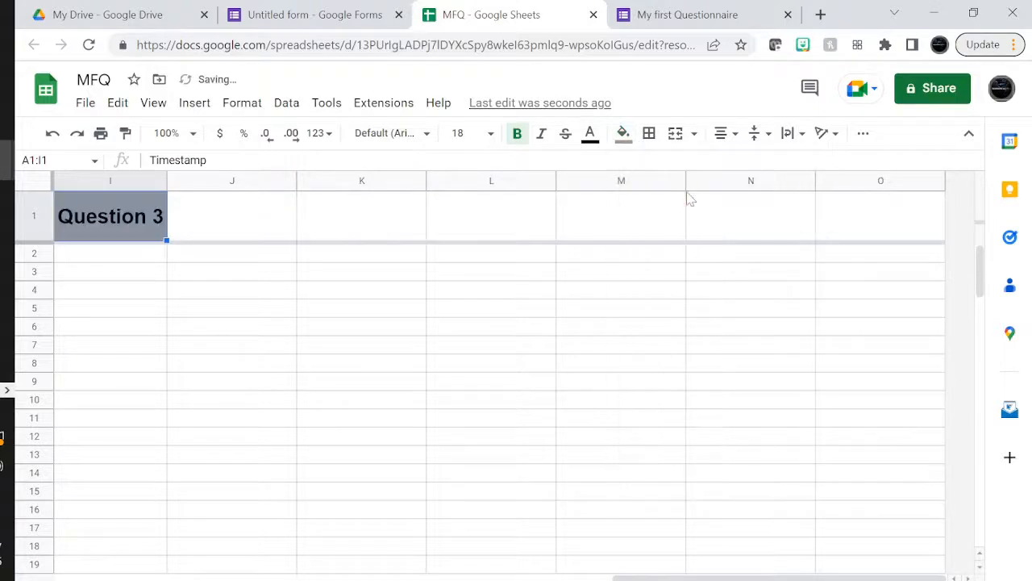
pyautogui.click(623, 139)
pyautogui.click(631, 192)
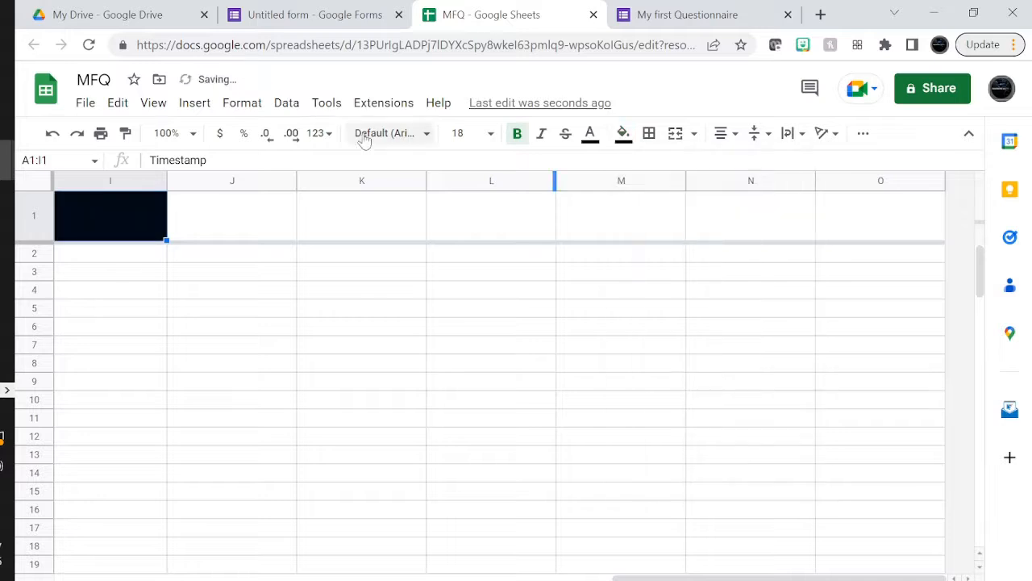
pyautogui.click(590, 138)
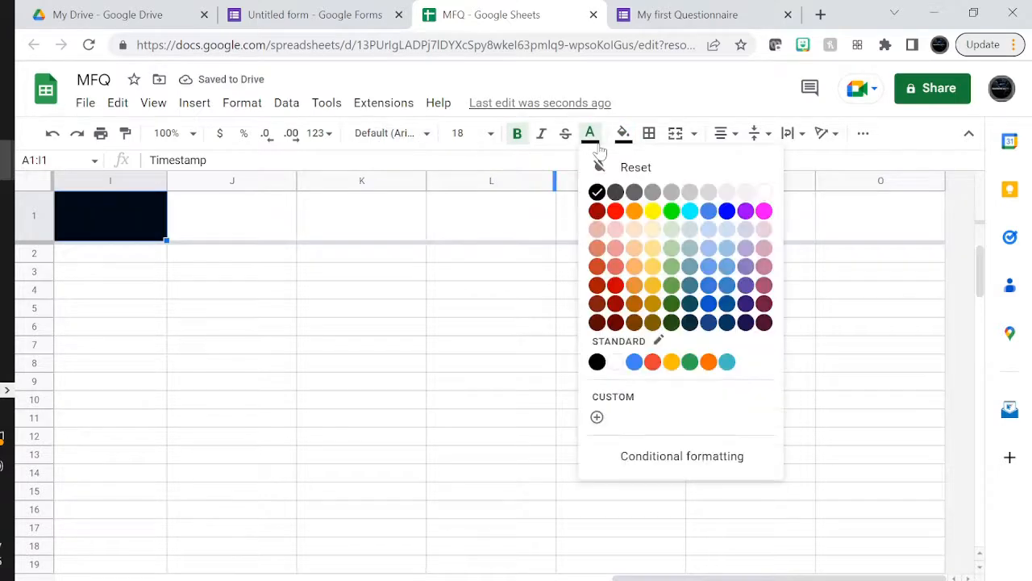
pyautogui.click(616, 361)
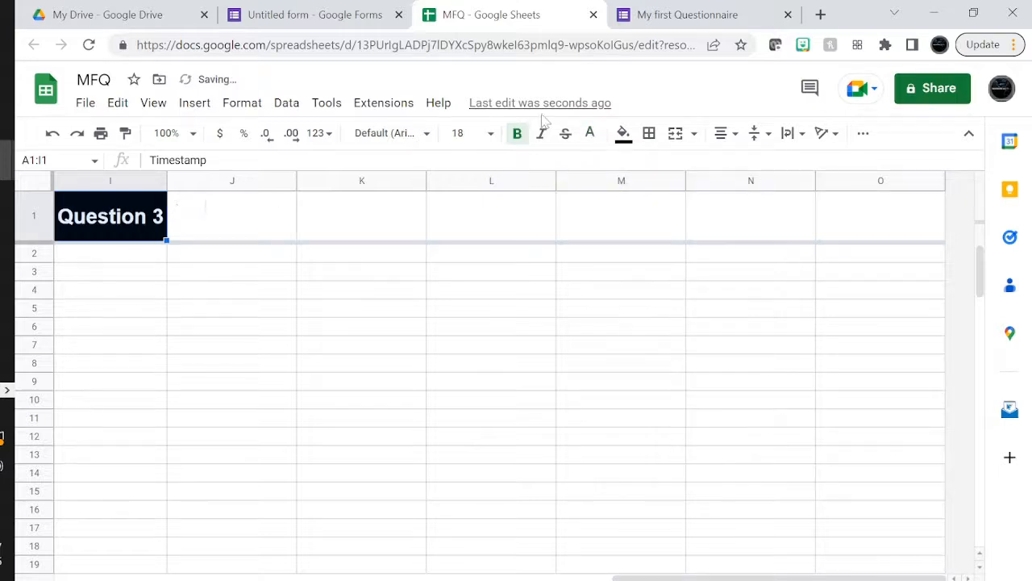
pyautogui.click(490, 135)
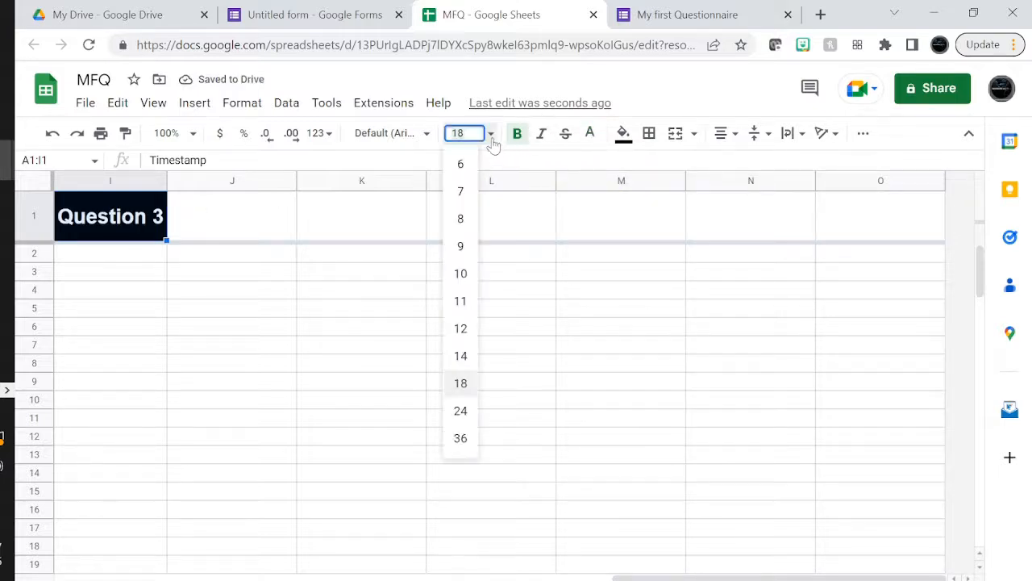
pyautogui.click(462, 356)
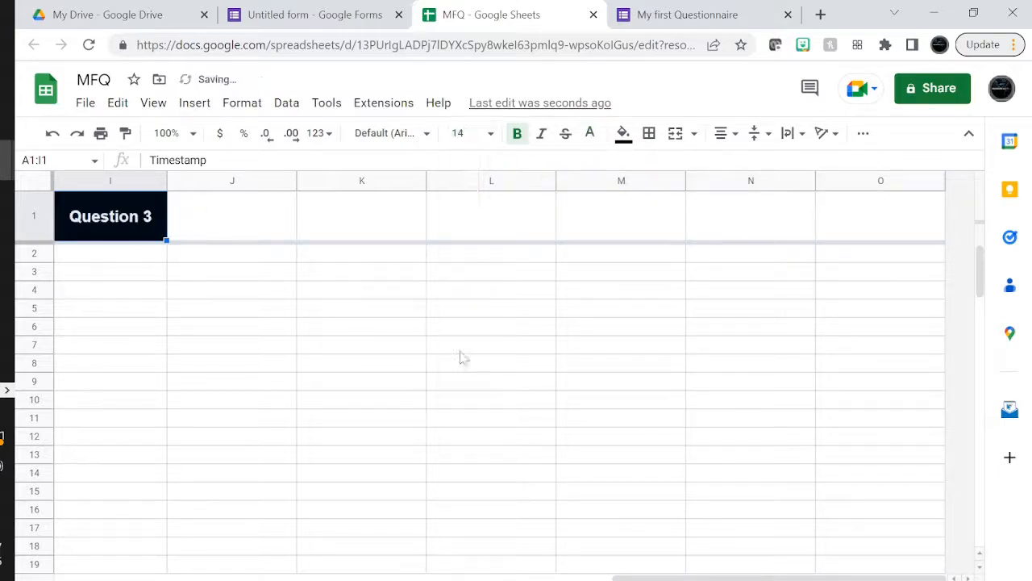
# Deselect the headers and go back to the form's responses page
pyautogui.click(361, 425)
pyautogui.moveTo(633, 576); pyautogui.dragTo(117, 566)
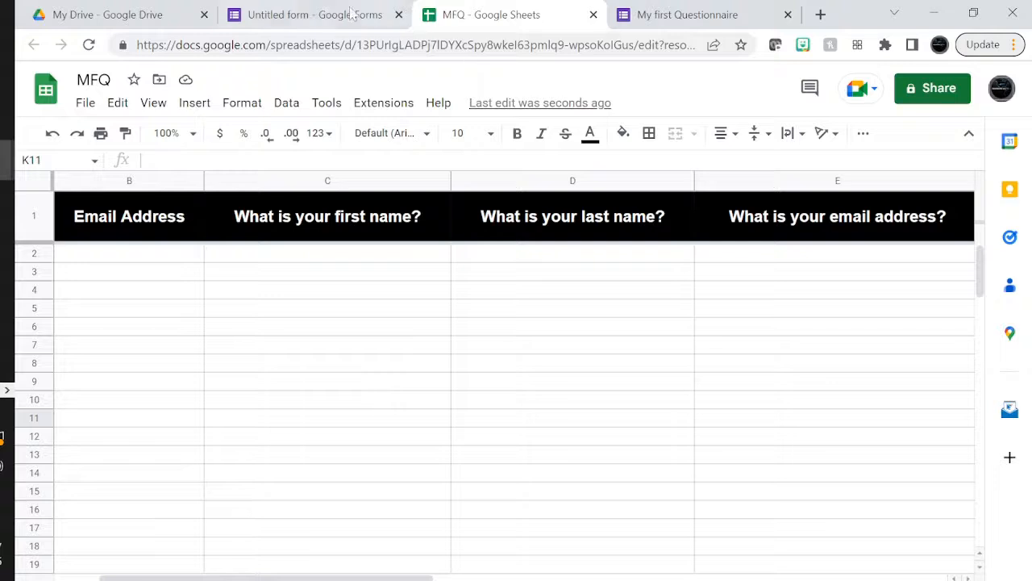
pyautogui.click(316, 16)
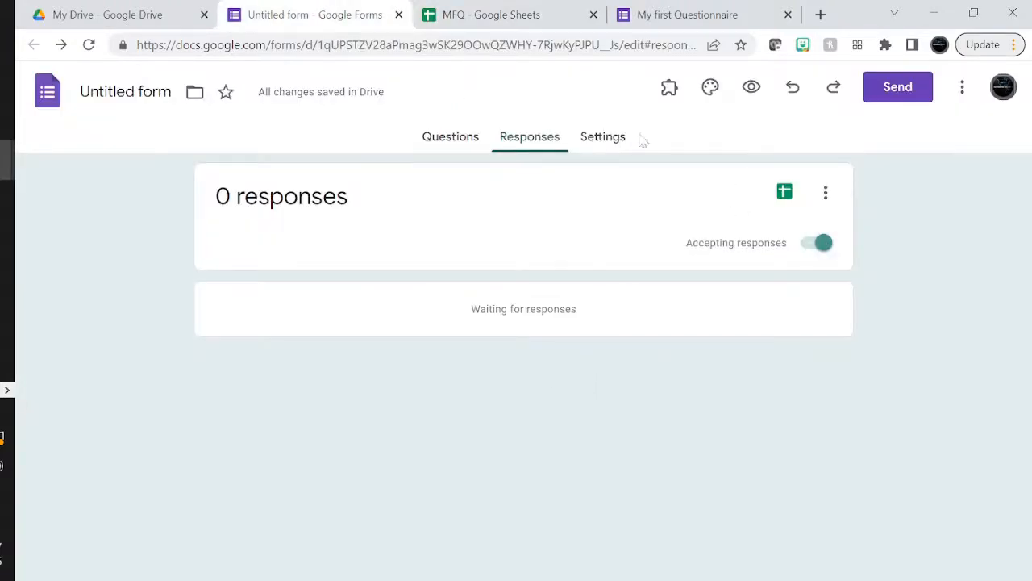
# Copy the form's shortened share link, view its embed HTML, then open an incognito window
pyautogui.click(896, 96)
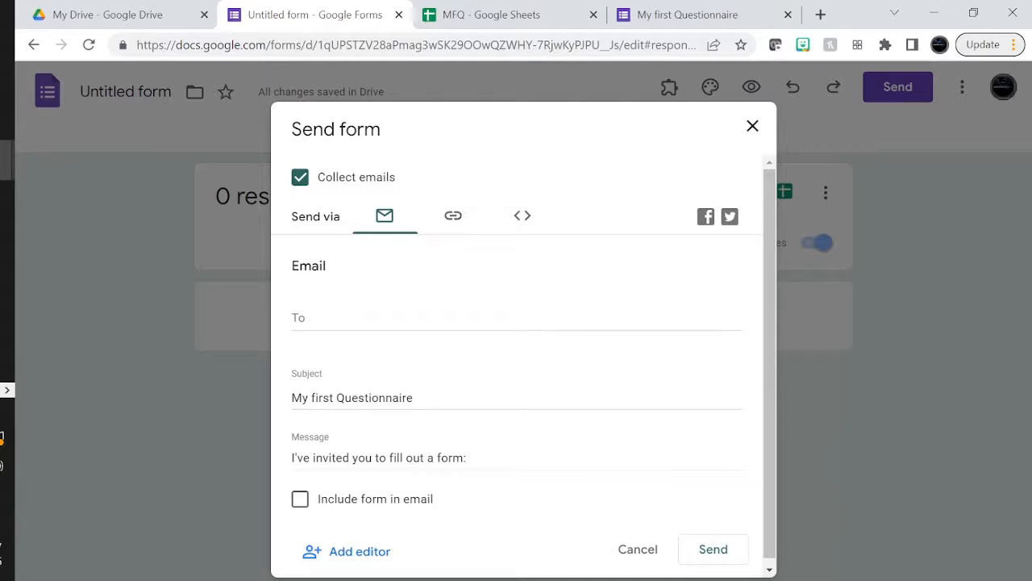
pyautogui.click(314, 318)
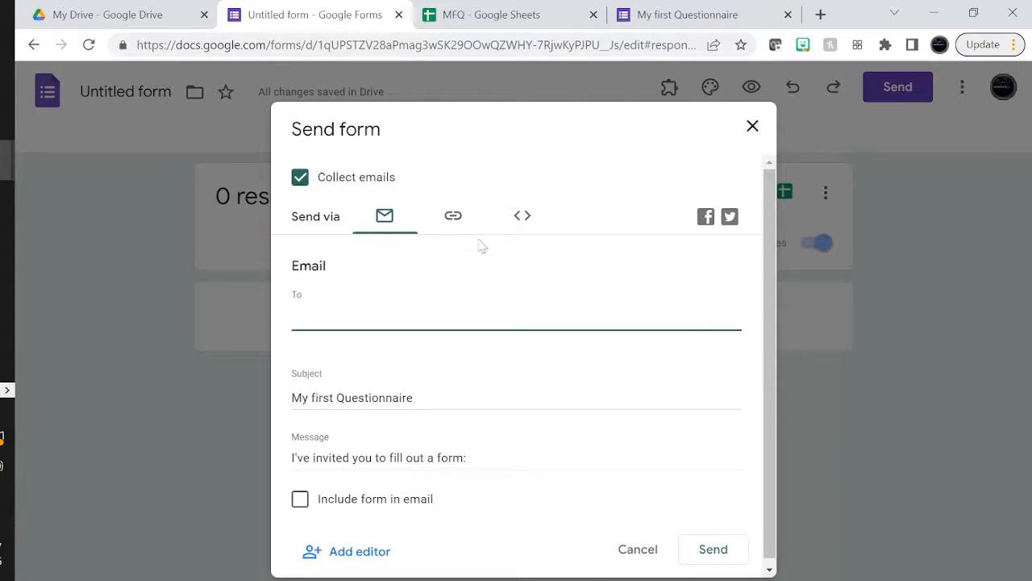
pyautogui.click(453, 217)
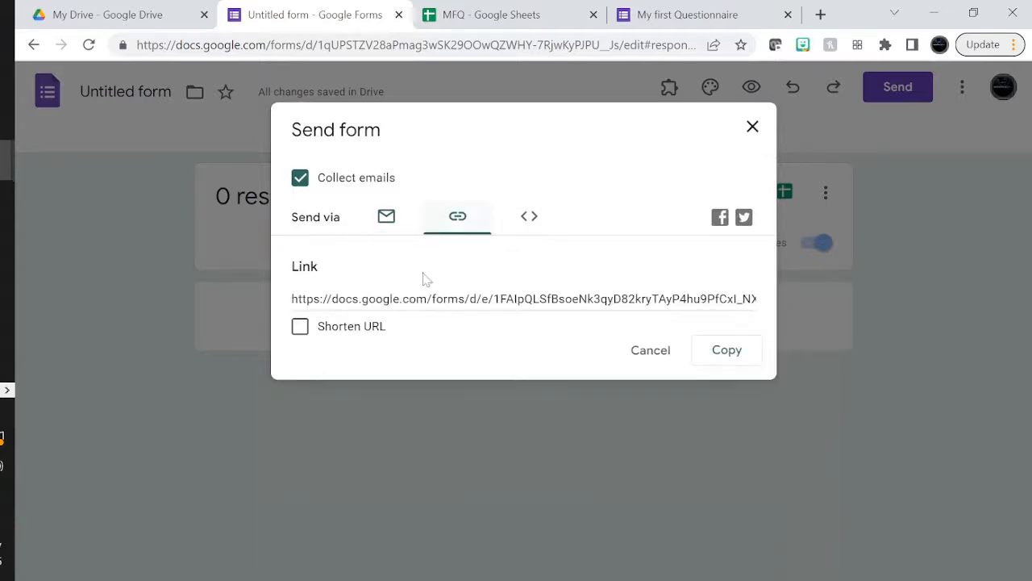
pyautogui.click(300, 326)
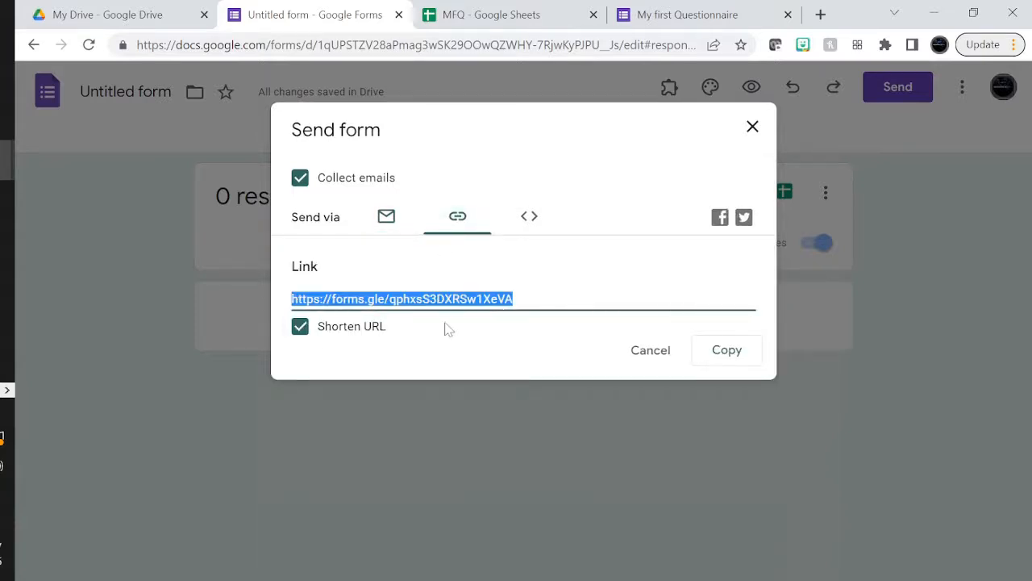
pyautogui.click(735, 353)
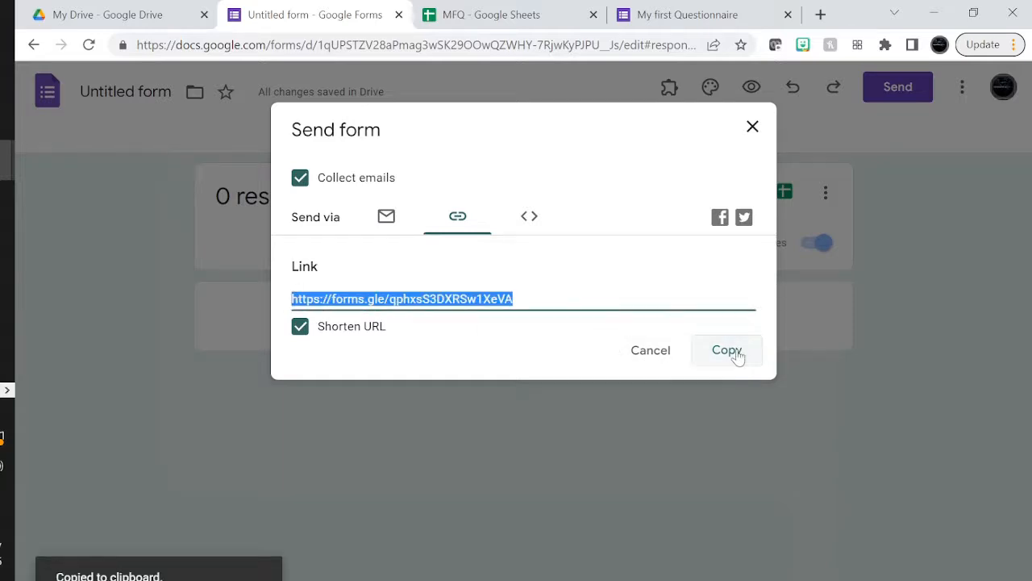
pyautogui.click(531, 219)
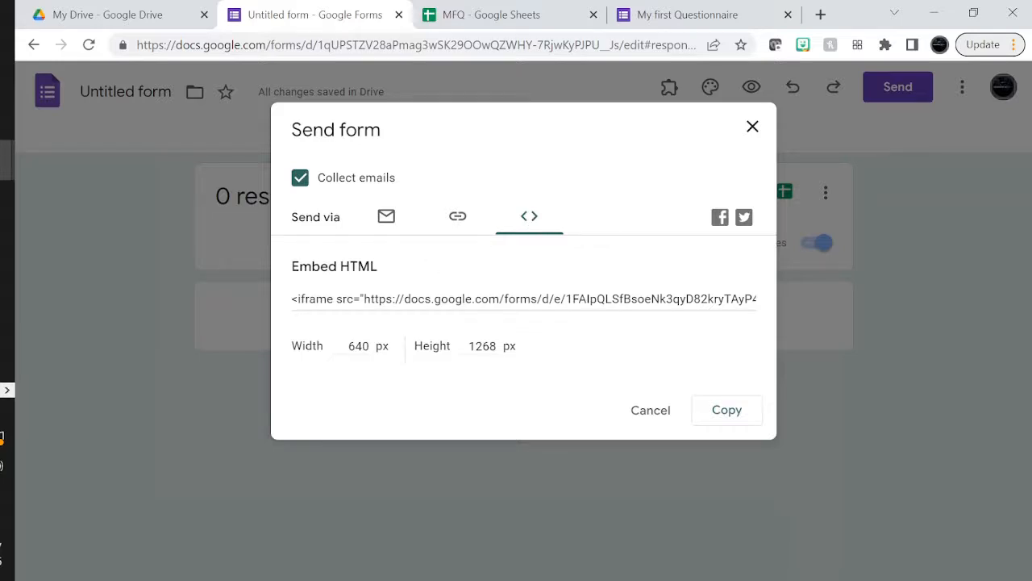
pyautogui.hotkey('ctrl', 'shift', 'n')
# Paste the forms.gle questionnaire link into the incognito window and load the form
pyautogui.hotkey('ctrl', 'v')
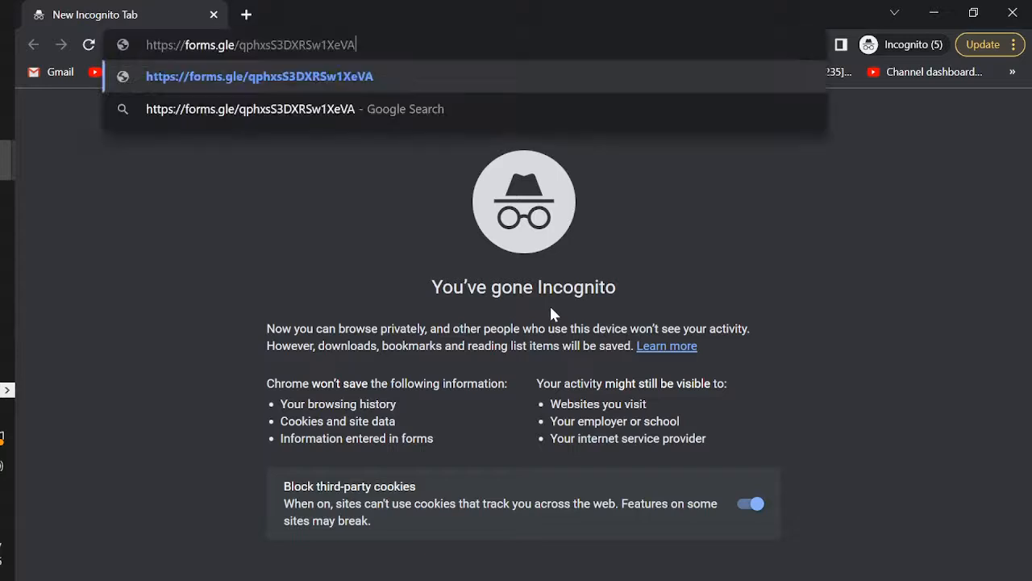
pyautogui.press('Return')
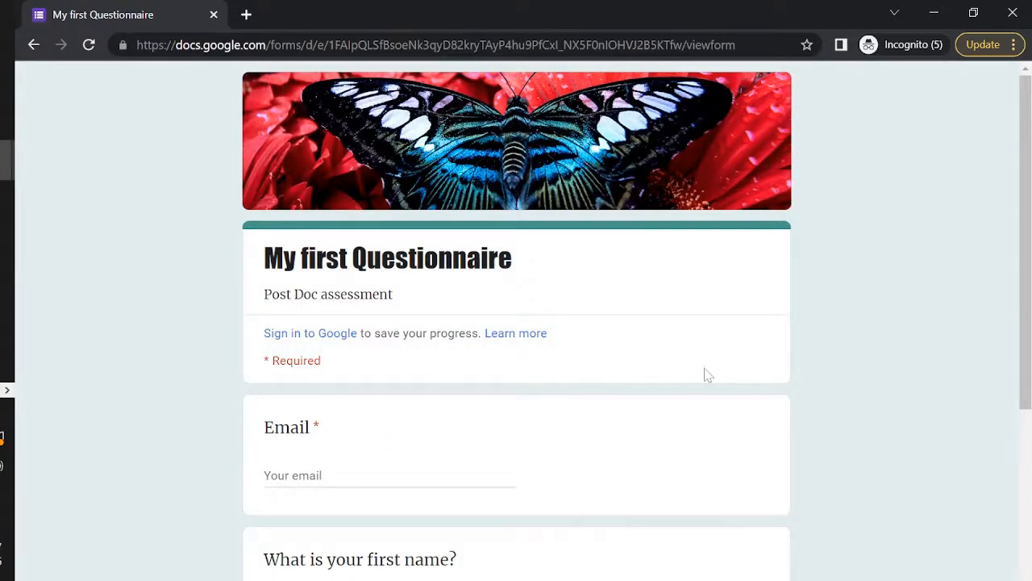
pyautogui.scroll(-4, 707, 374)
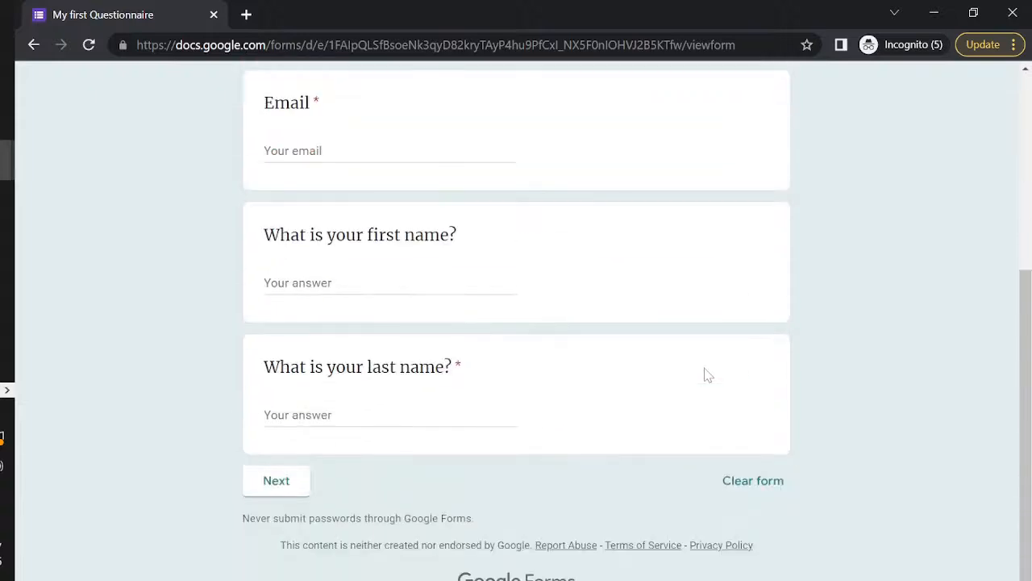
pyautogui.scroll(4, 707, 374)
pyautogui.scroll(-2, 707, 374)
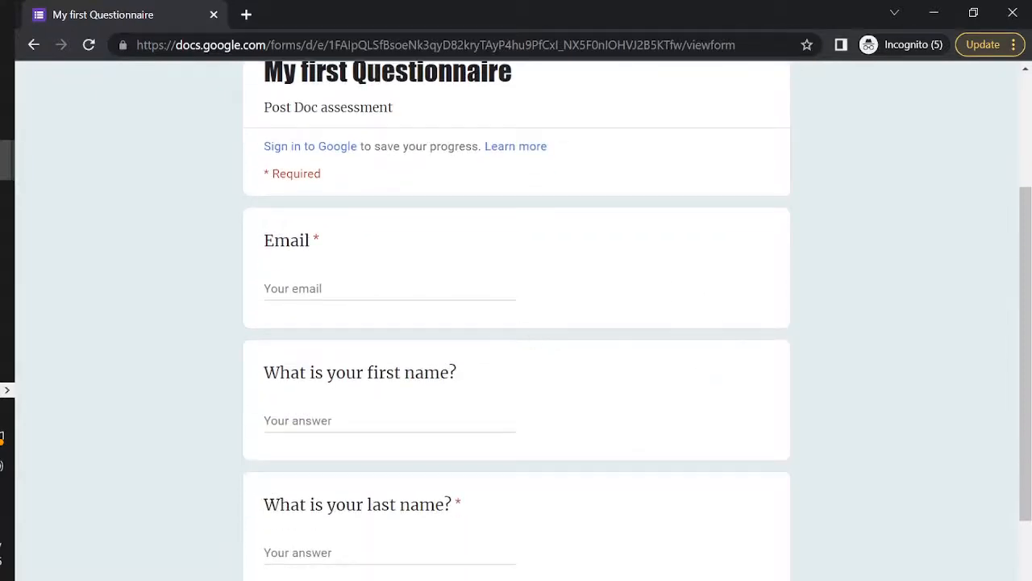
# Autofill the Email, first name and last name answers, then continue to the next section
pyautogui.click(392, 288)
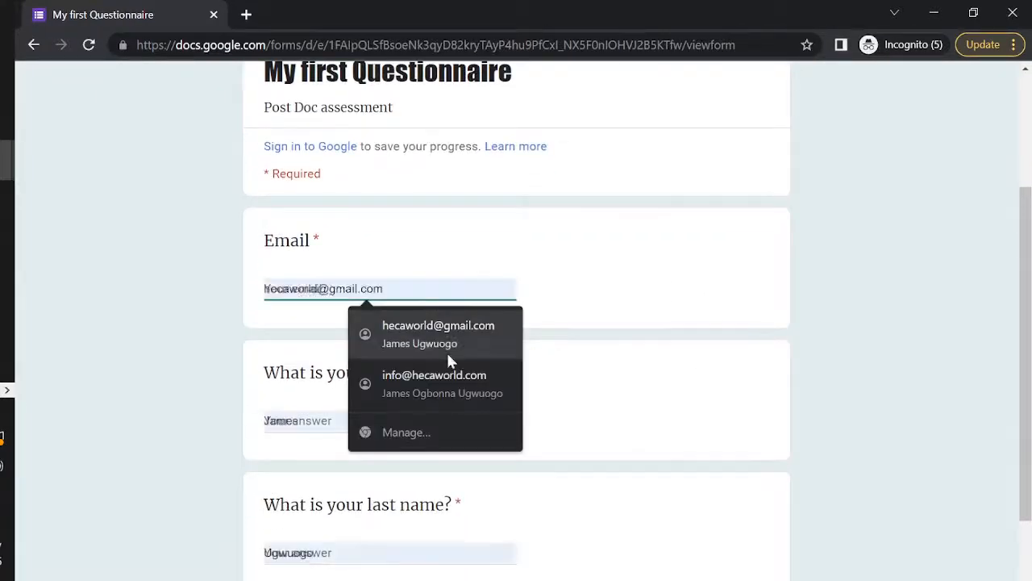
pyautogui.click(440, 384)
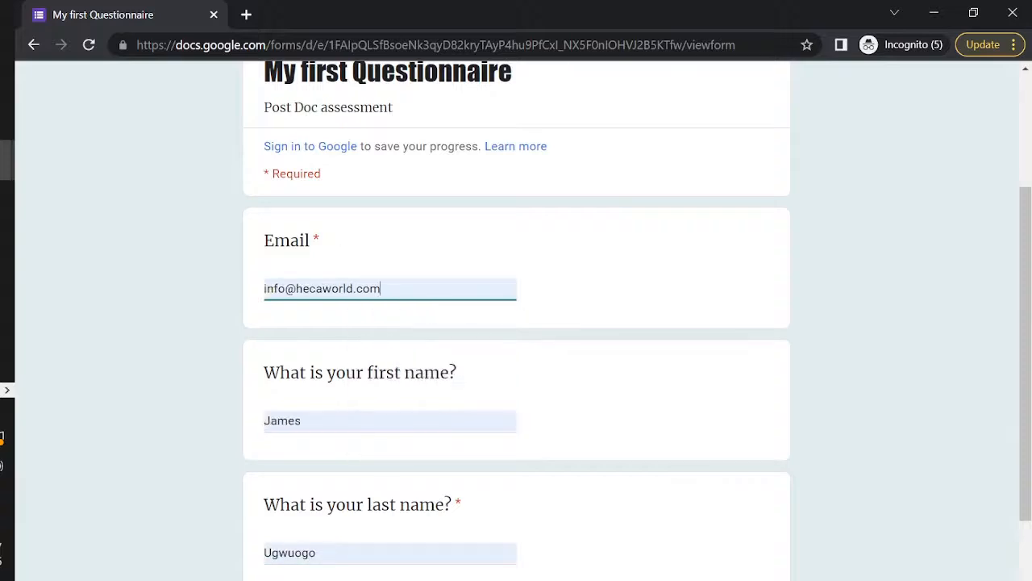
pyautogui.scroll(-2, 516, 323)
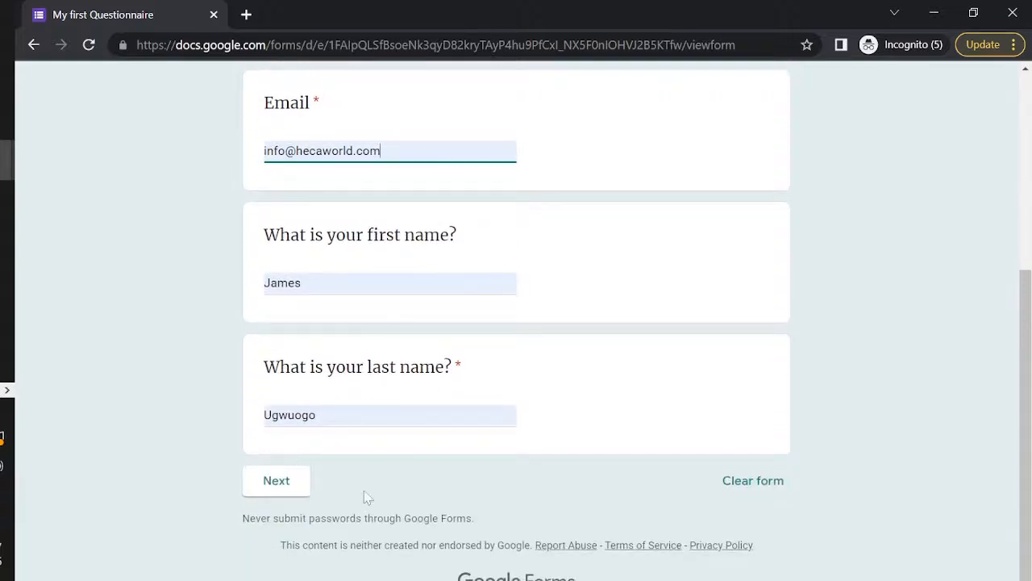
pyautogui.click(294, 488)
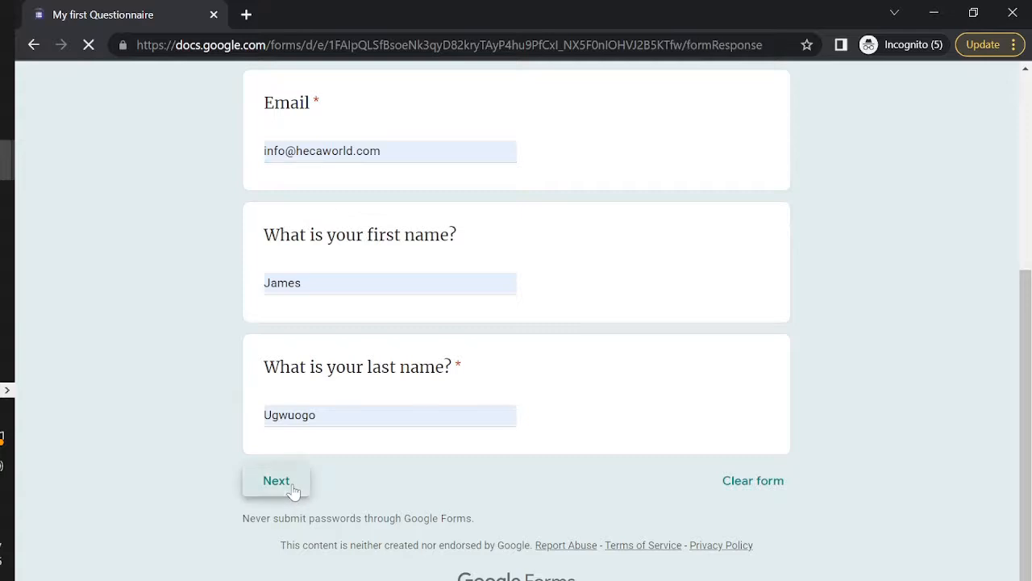
# Answer the phone question with 1 after 'asdfasd' fails validation, then continue to Main Survey
pyautogui.scroll(-1, 433, 384)
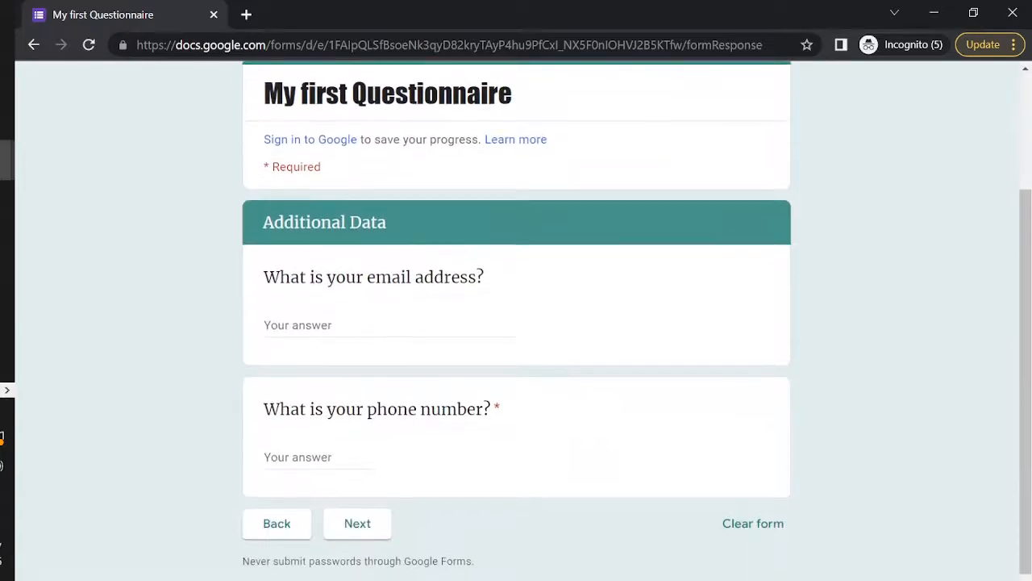
pyautogui.click(350, 318)
pyautogui.scroll(-1, 376, 330)
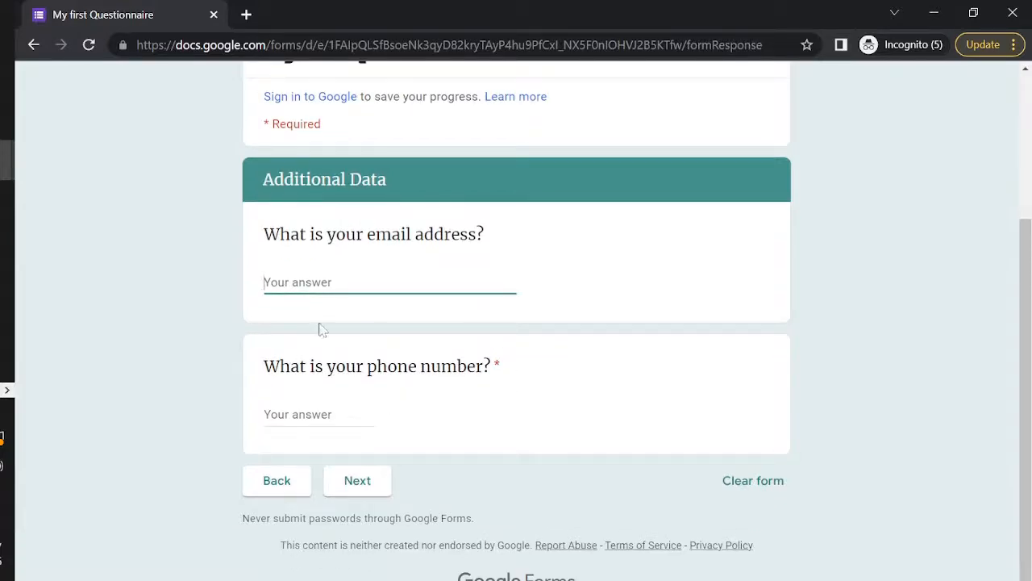
pyautogui.click(270, 415)
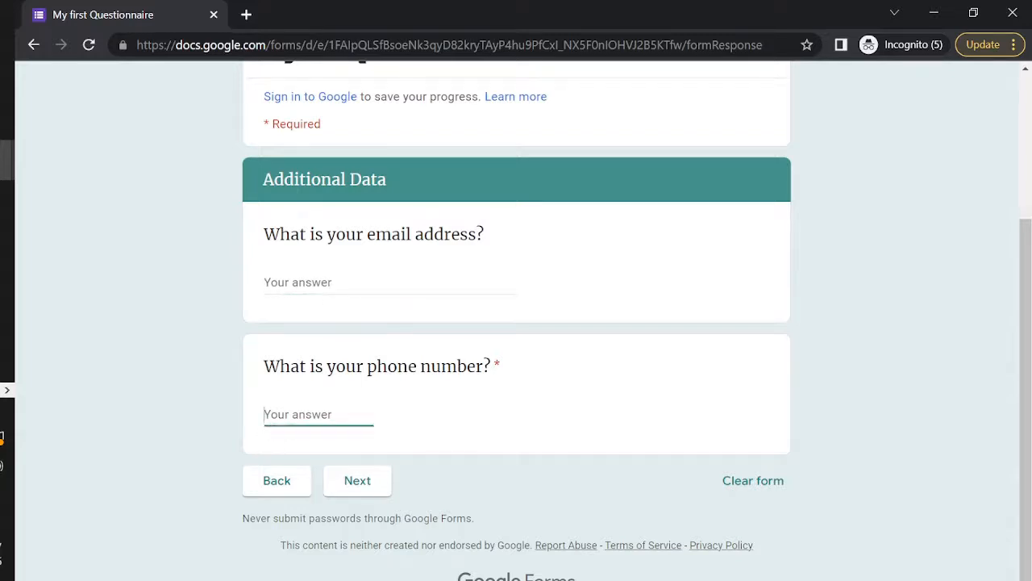
pyautogui.write('asdfasd')
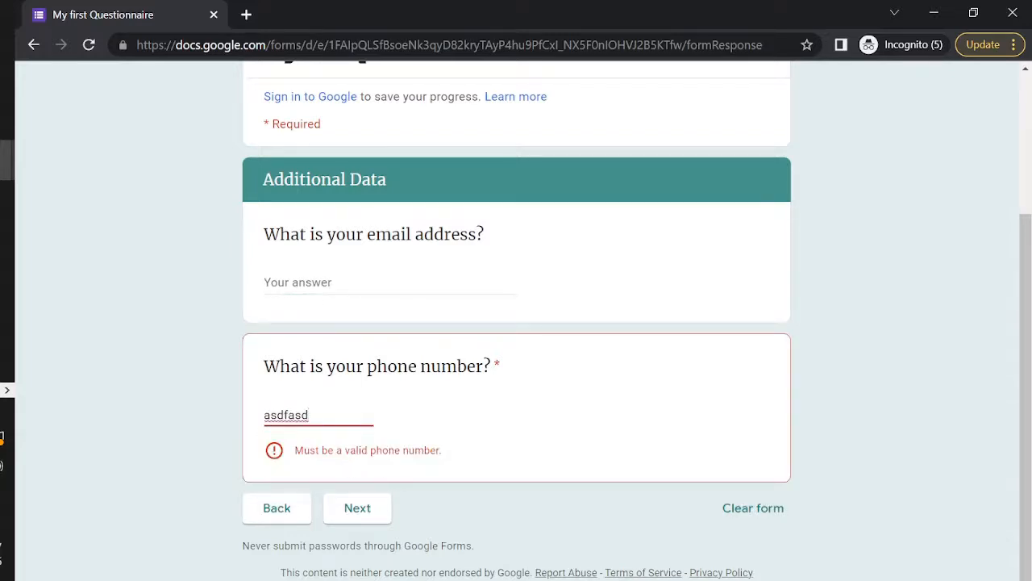
pyautogui.press('BackSpace')
pyautogui.press('BackSpace')
pyautogui.press('BackSpace')
pyautogui.press('BackSpace')
pyautogui.press('BackSpace')
pyautogui.press('BackSpace')
pyautogui.press('BackSpace')
pyautogui.write('123456789')
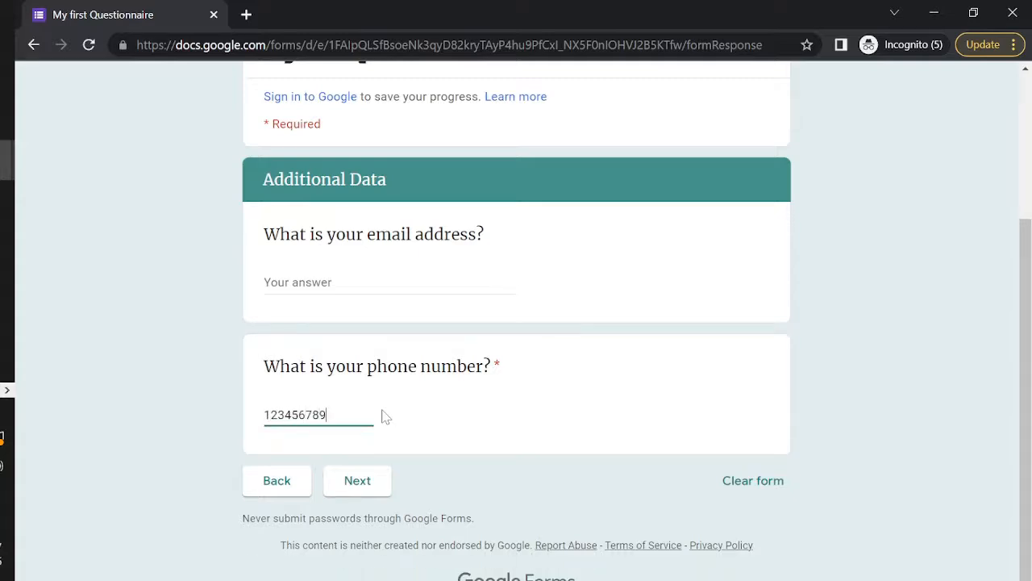
pyautogui.click(351, 483)
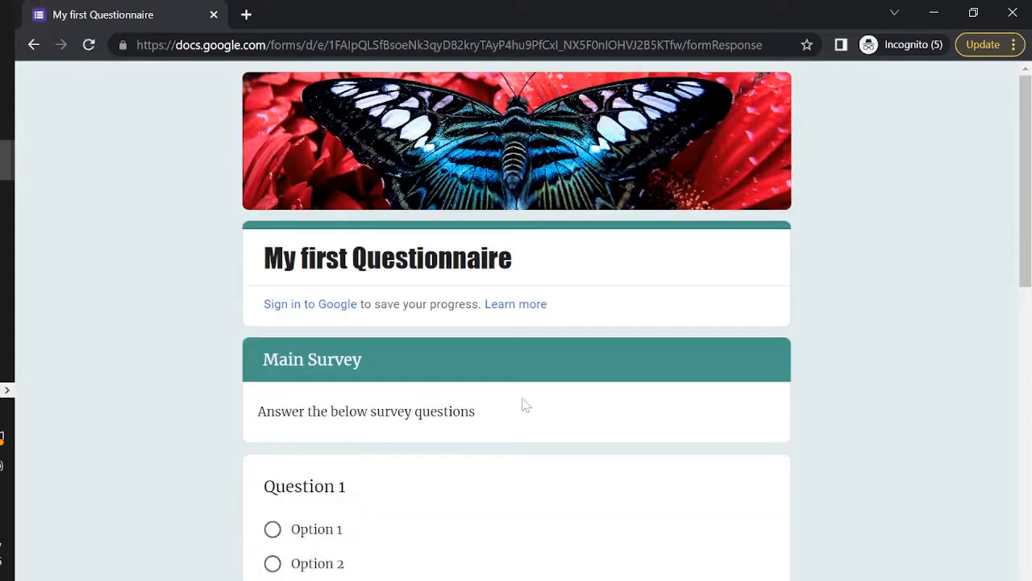
# Answer Question 1 with Option 1, Question 2 with Option 2 and Question 3 with Option 1
pyautogui.scroll(-3, 522, 404)
pyautogui.click(272, 314)
pyautogui.scroll(-3, 274, 315)
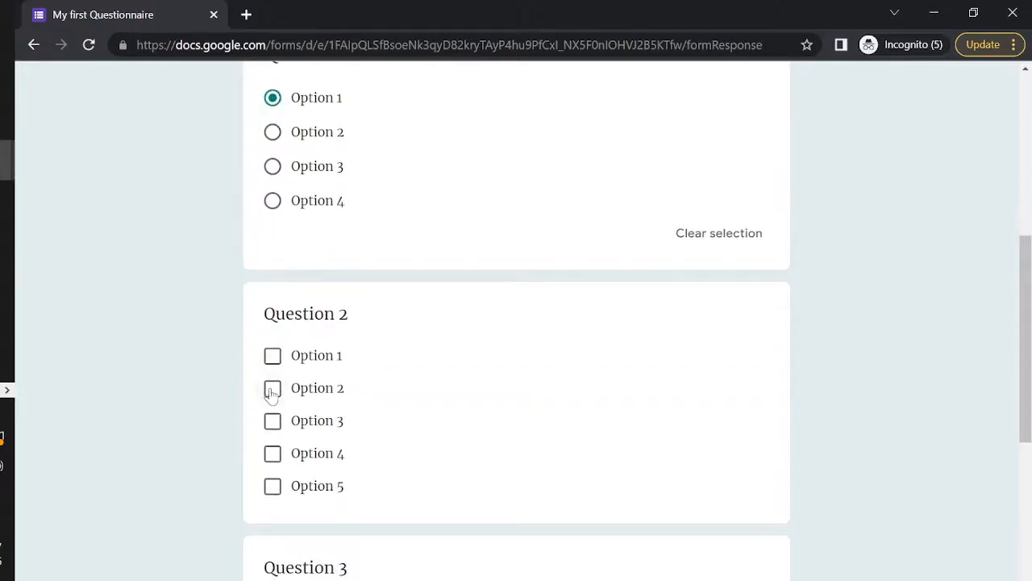
pyautogui.click(273, 390)
pyautogui.scroll(-3, 272, 395)
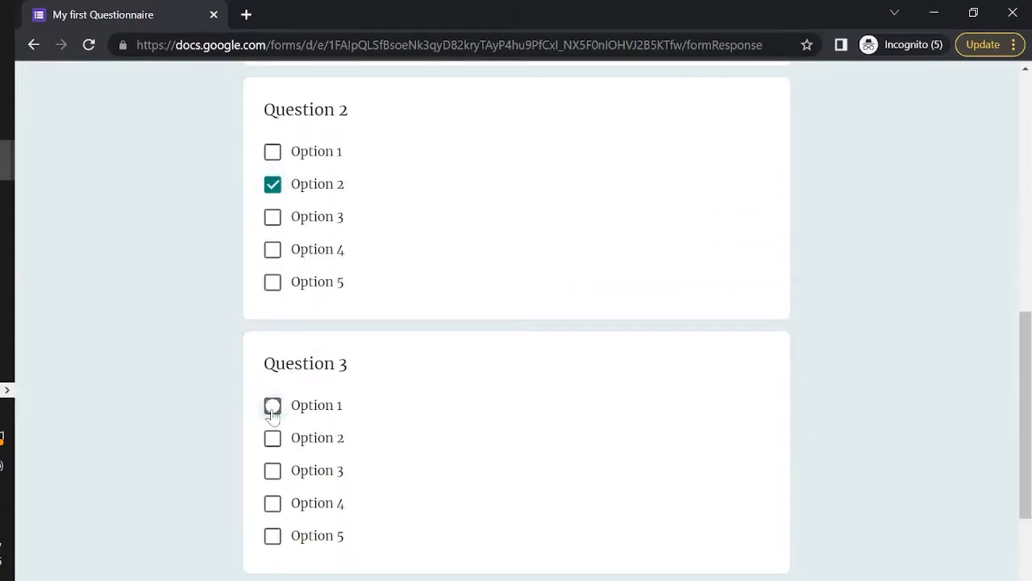
pyautogui.click(273, 405)
pyautogui.scroll(-3, 273, 415)
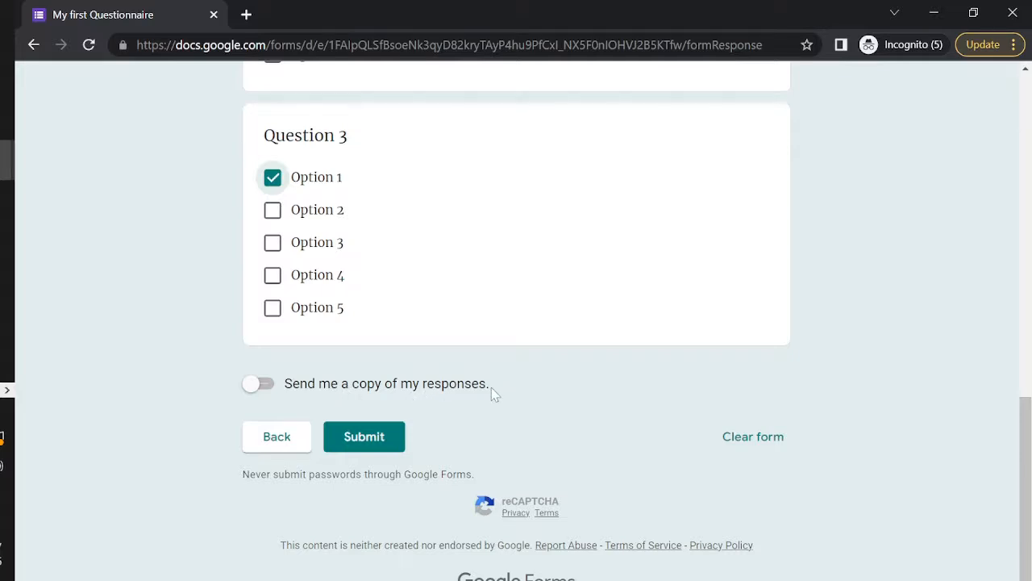
# Turn on 'Send me a copy of my responses', submit, and check the thank-you message
pyautogui.click(258, 385)
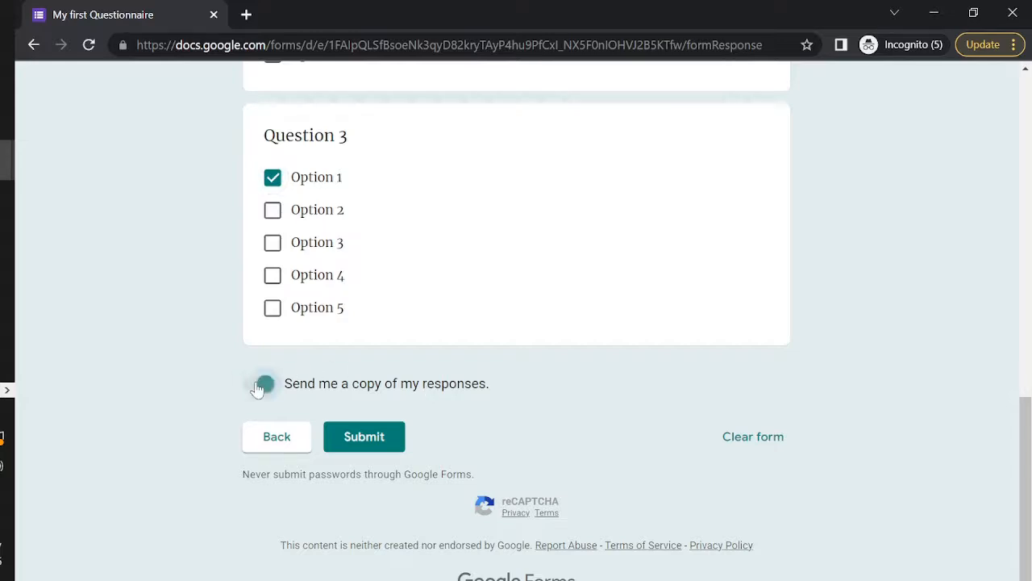
pyautogui.click(364, 436)
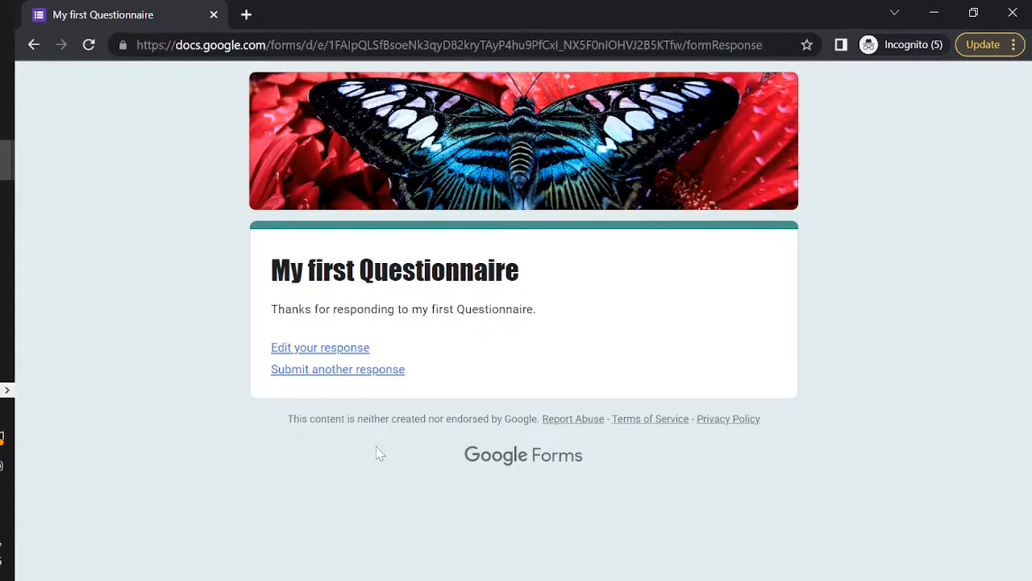
pyautogui.moveTo(291, 309); pyautogui.dragTo(547, 320)
pyautogui.click(547, 331)
# Start a new response, fill the Email from a saved address, and continue
pyautogui.click(398, 371)
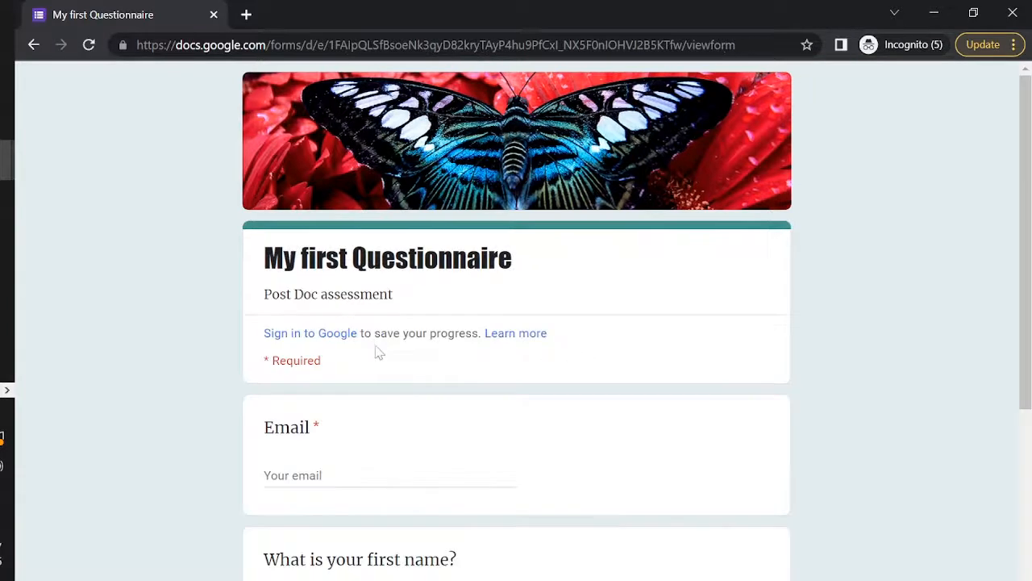
pyautogui.click(347, 462)
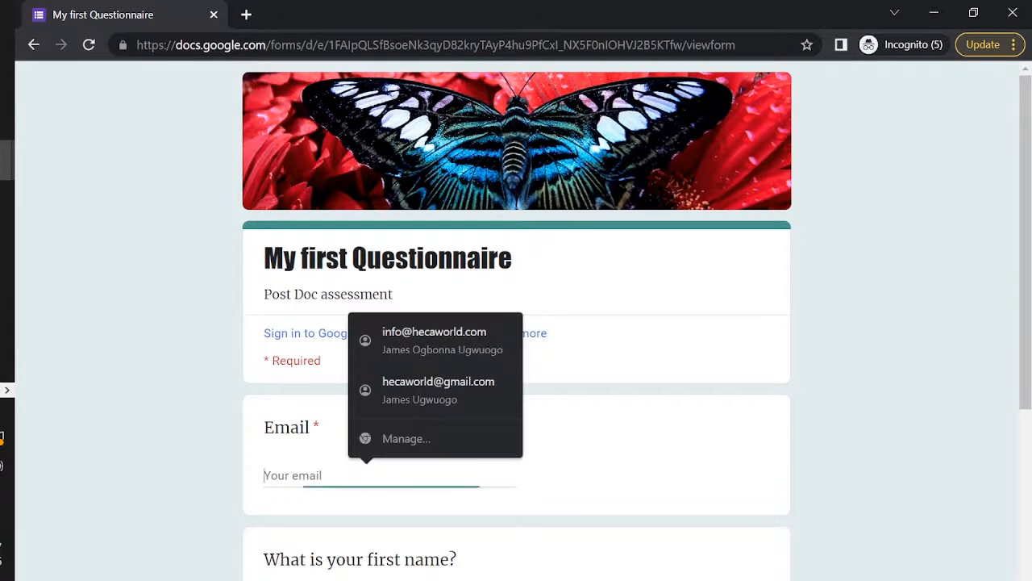
pyautogui.click(430, 338)
pyautogui.scroll(-4, 373, 535)
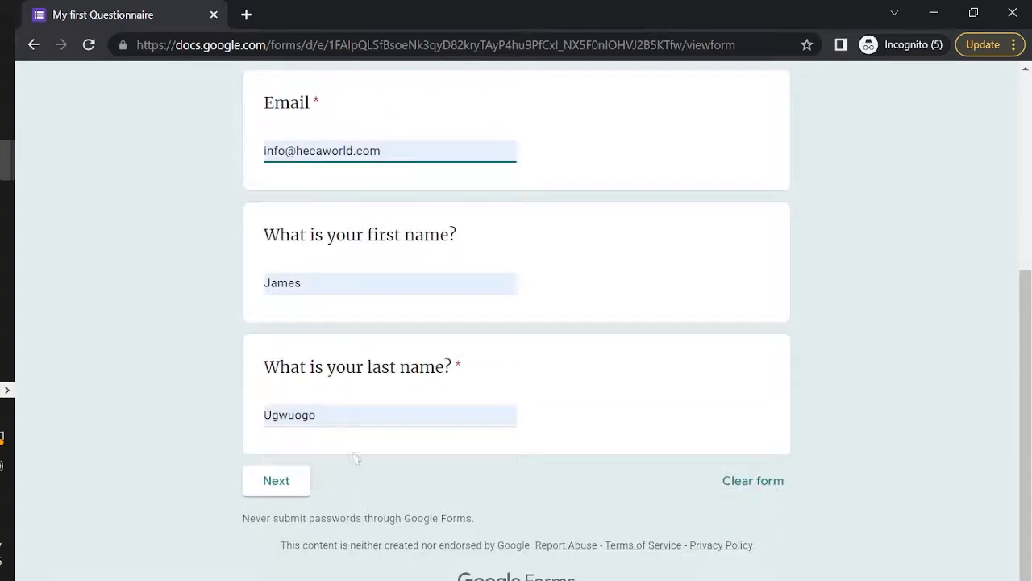
pyautogui.click(276, 481)
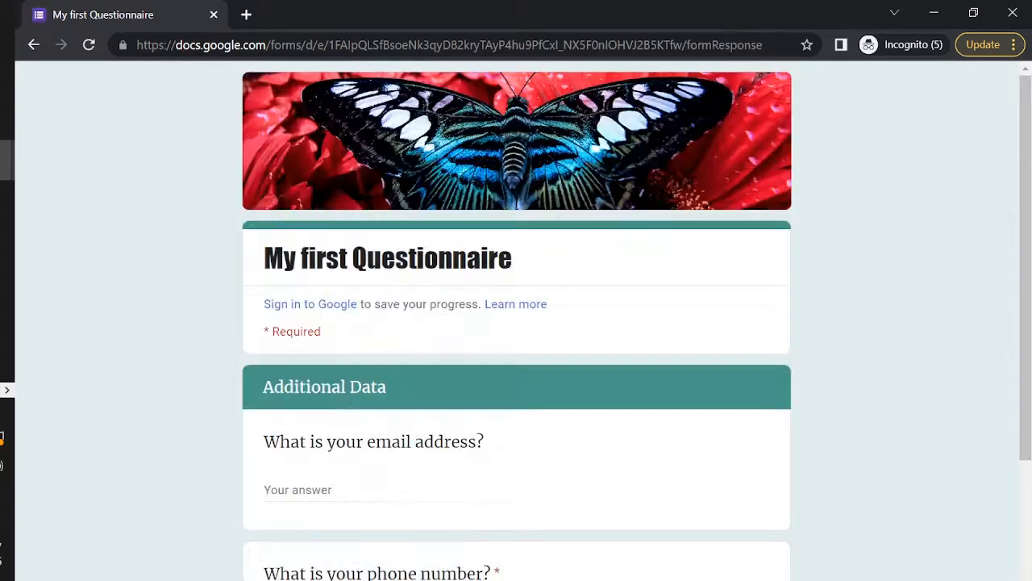
# Enter 1 as the phone number and continue to the Main Survey section
pyautogui.scroll(-2, 360, 431)
pyautogui.click(266, 414)
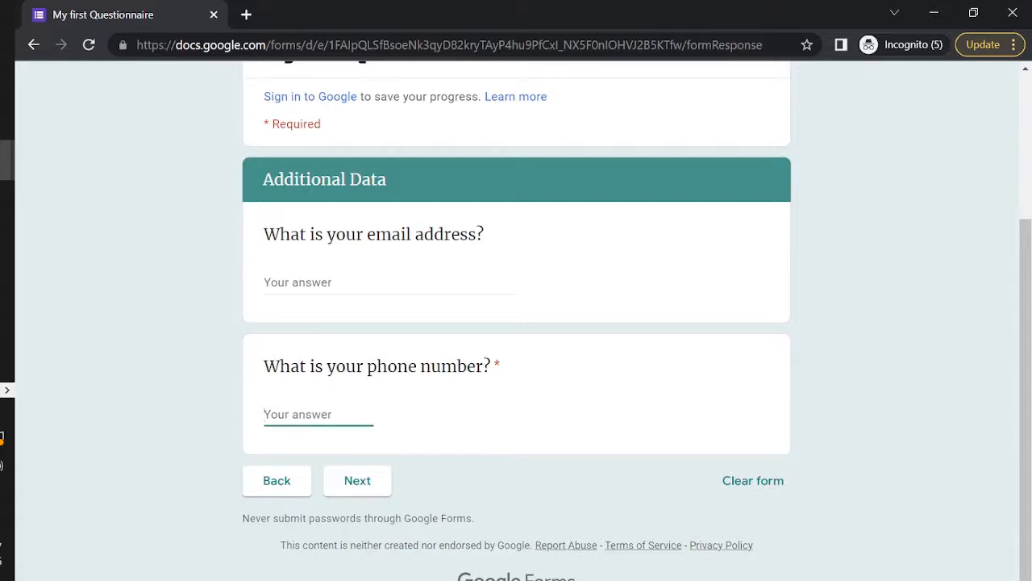
pyautogui.write('123456777')
pyautogui.click(355, 485)
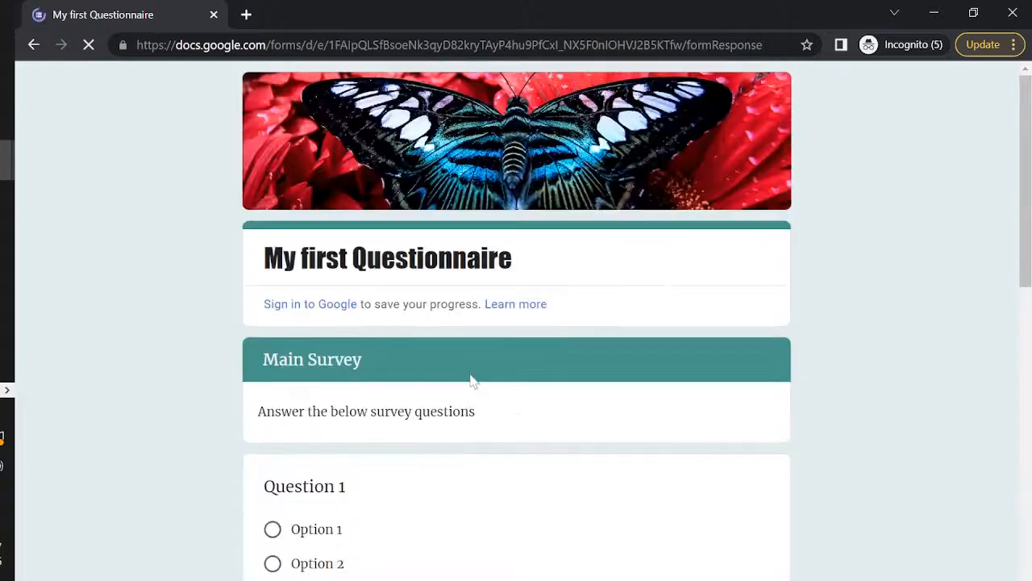
# Answer Option 1, Option 2 and Option 5 for Questions 1–3 and submit
pyautogui.scroll(-4, 472, 380)
pyautogui.click(307, 196)
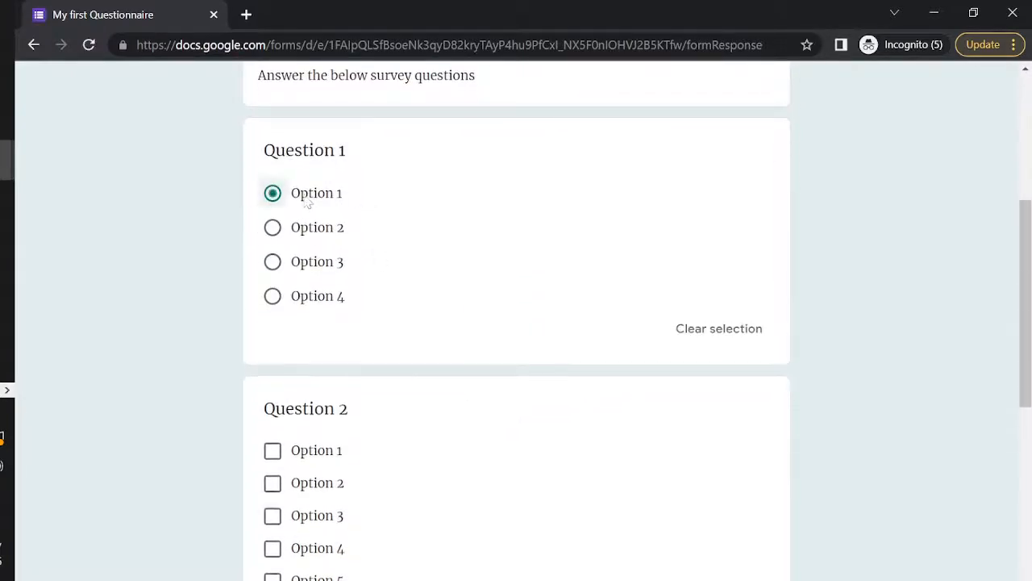
pyautogui.click(272, 485)
pyautogui.scroll(-4, 272, 492)
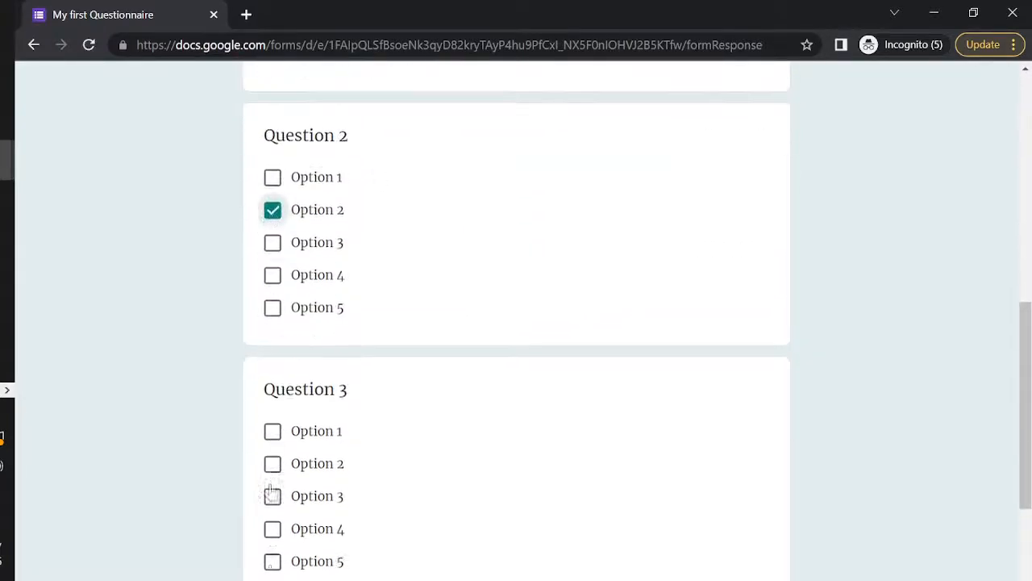
pyautogui.click(272, 498)
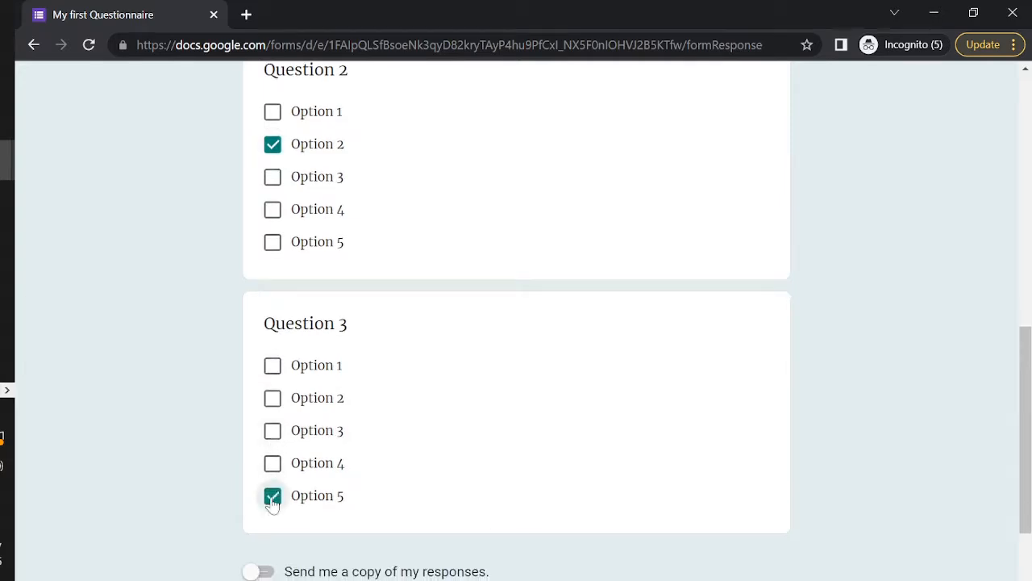
pyautogui.scroll(-3, 270, 506)
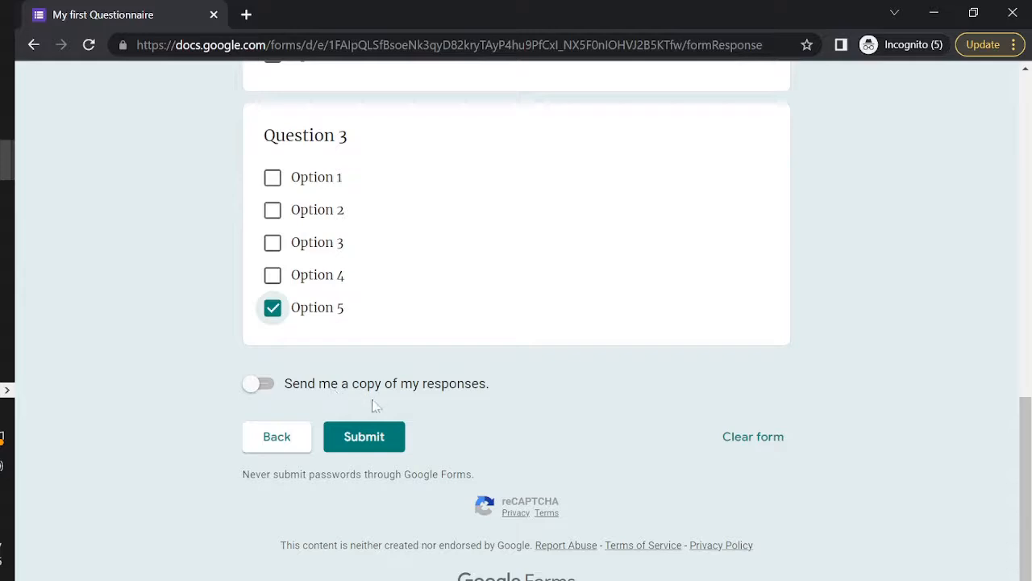
pyautogui.click(369, 446)
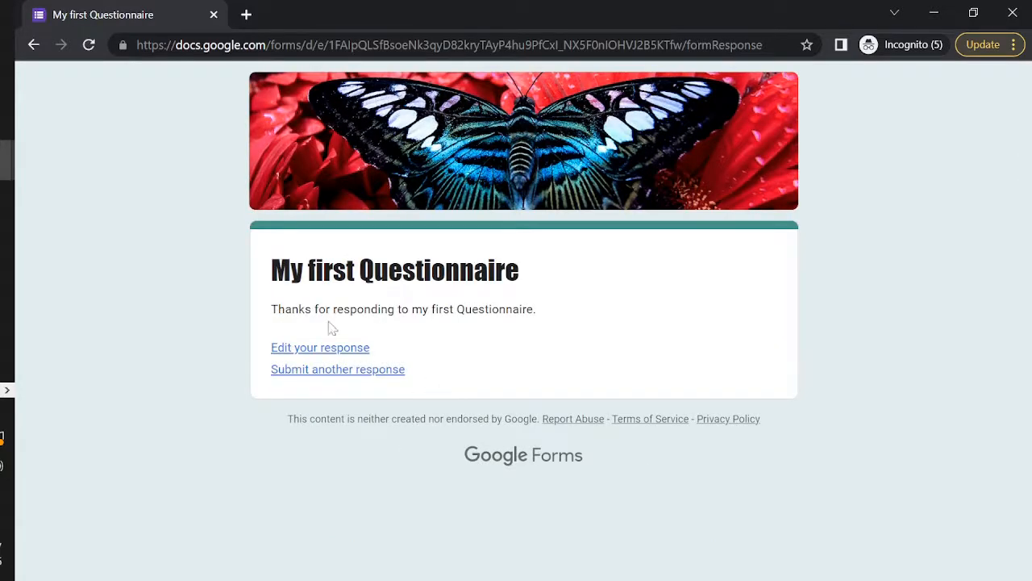
# Reopen the submitted response via 'Edit your response' and step through to Main Survey
pyautogui.click(329, 355)
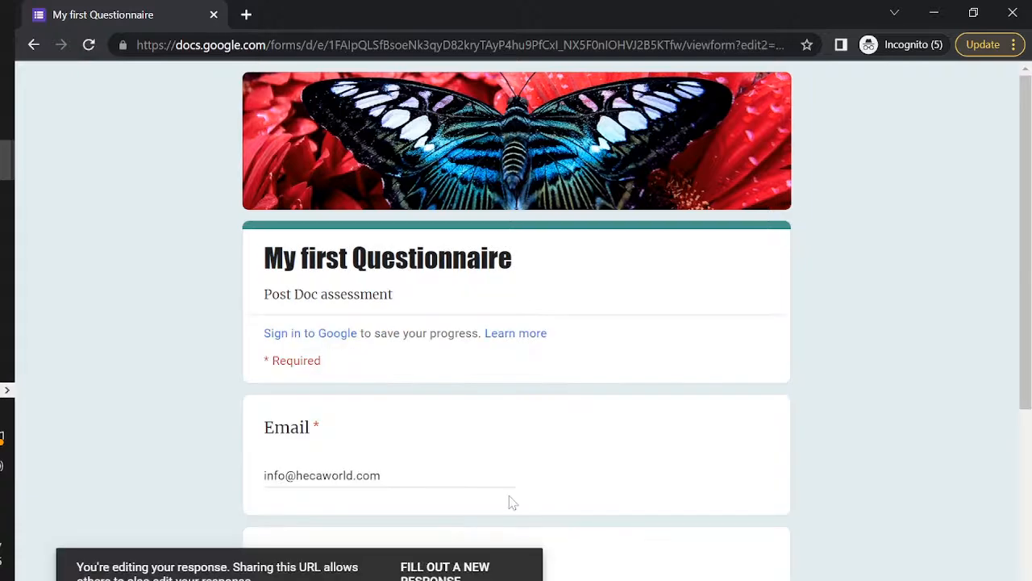
pyautogui.scroll(-4, 508, 495)
pyautogui.click(277, 481)
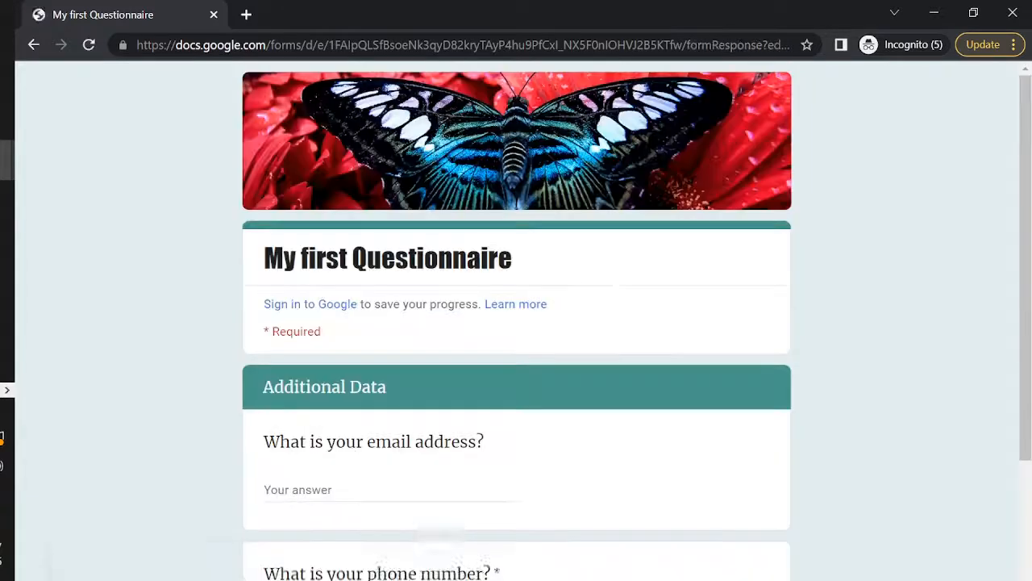
pyautogui.scroll(-3, 391, 376)
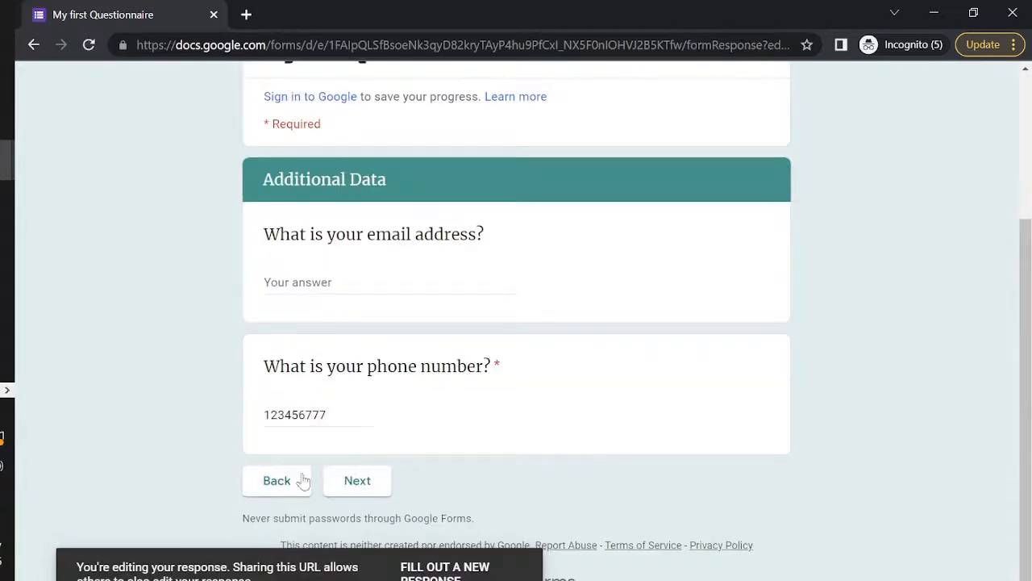
pyautogui.click(357, 480)
# Turn on 'Send me a copy of my responses', resubmit, and close the incognito window
pyautogui.scroll(-10, 383, 389)
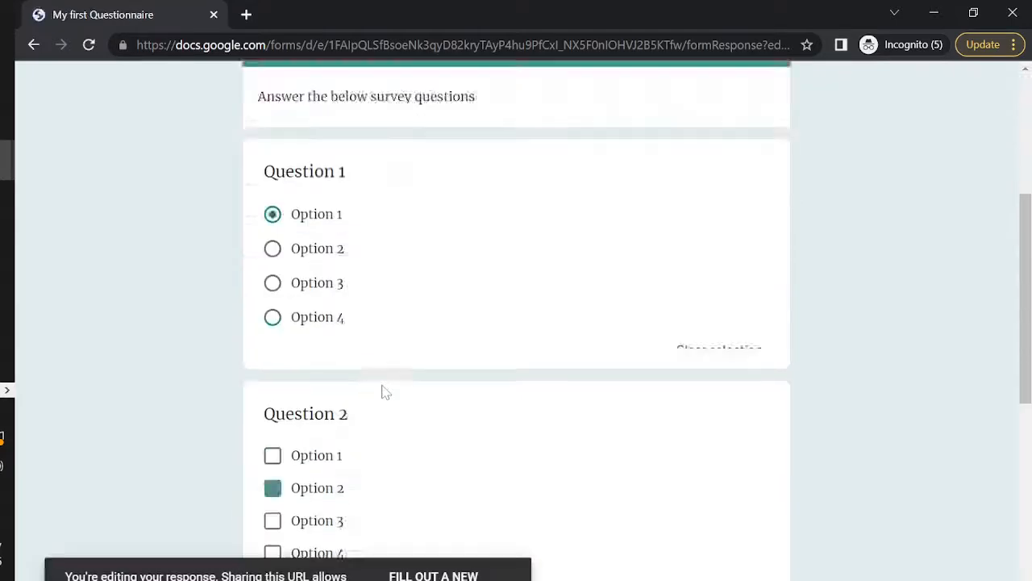
pyautogui.click(264, 385)
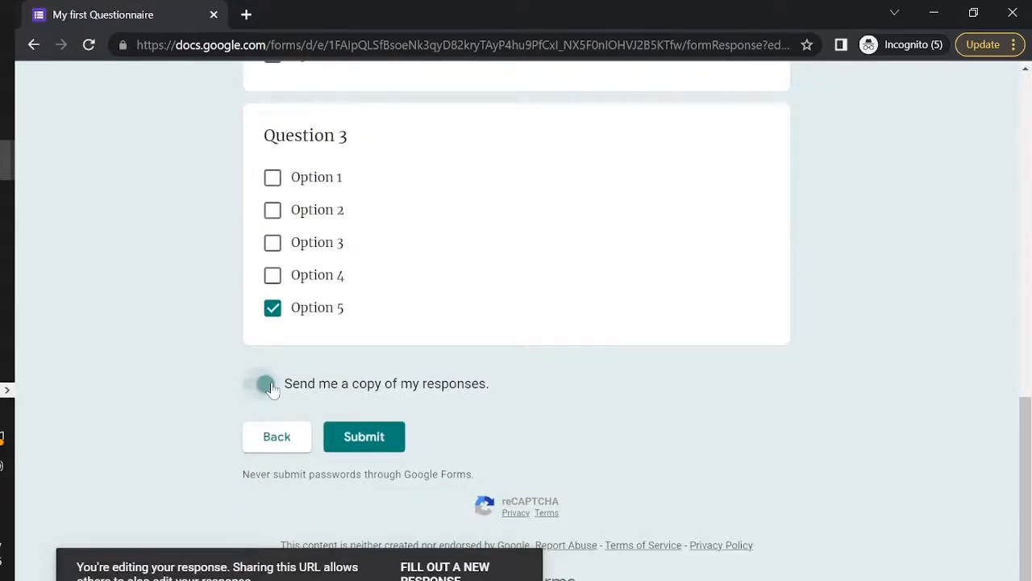
pyautogui.click(364, 437)
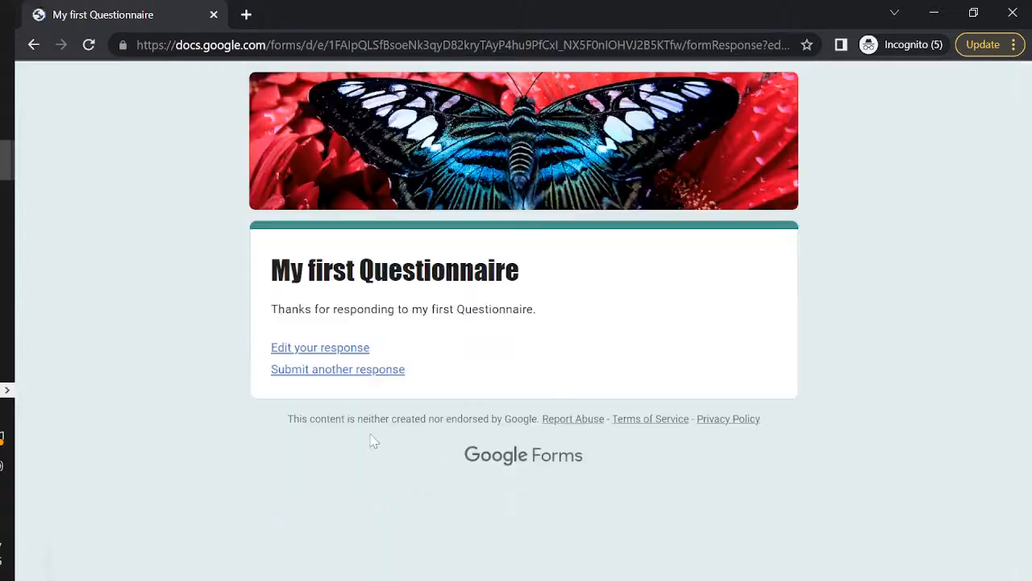
pyautogui.click(933, 12)
pyautogui.click(528, 12)
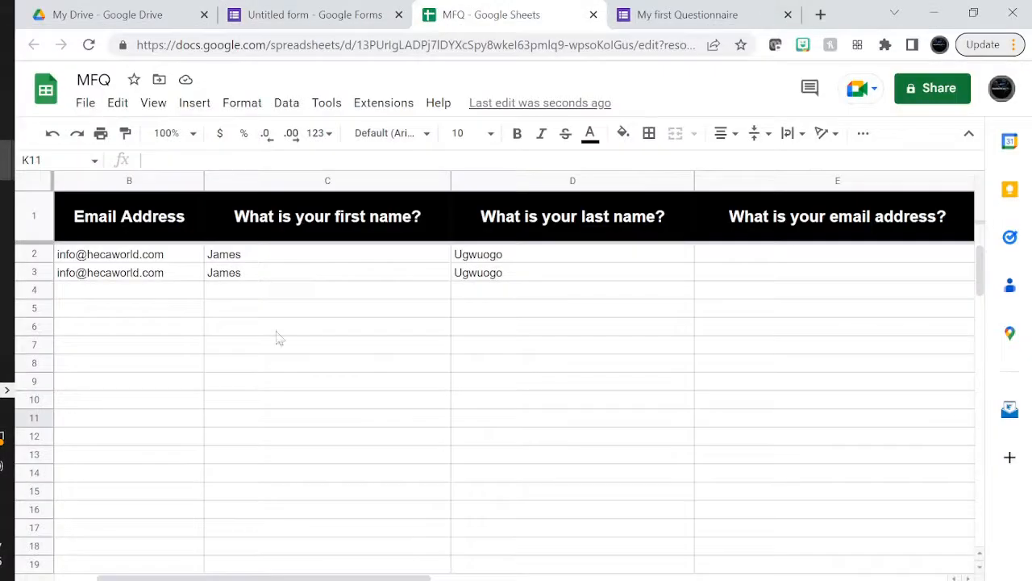
pyautogui.hscroll(-2, 268, 322)
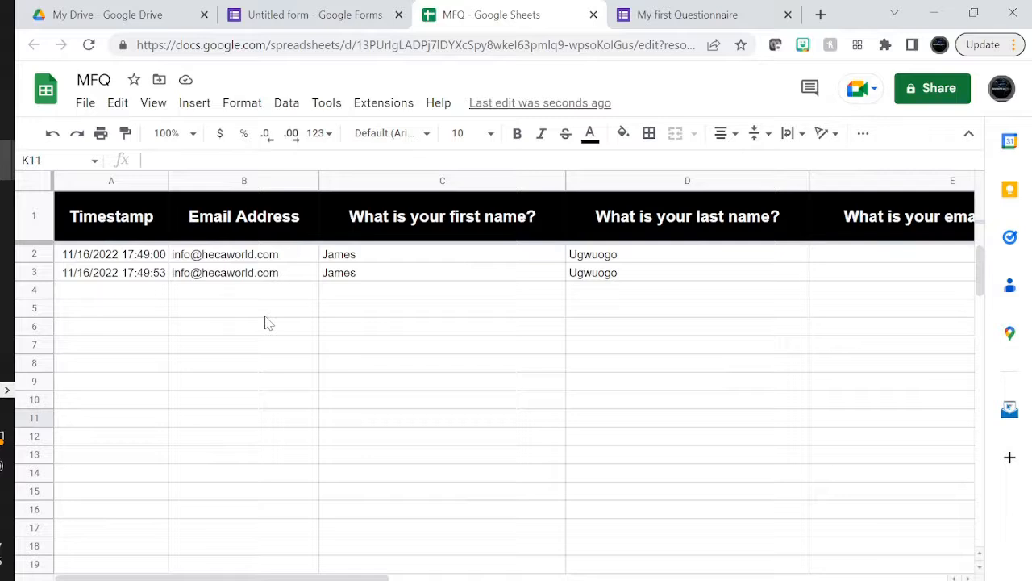
pyautogui.hscroll(6, 269, 322)
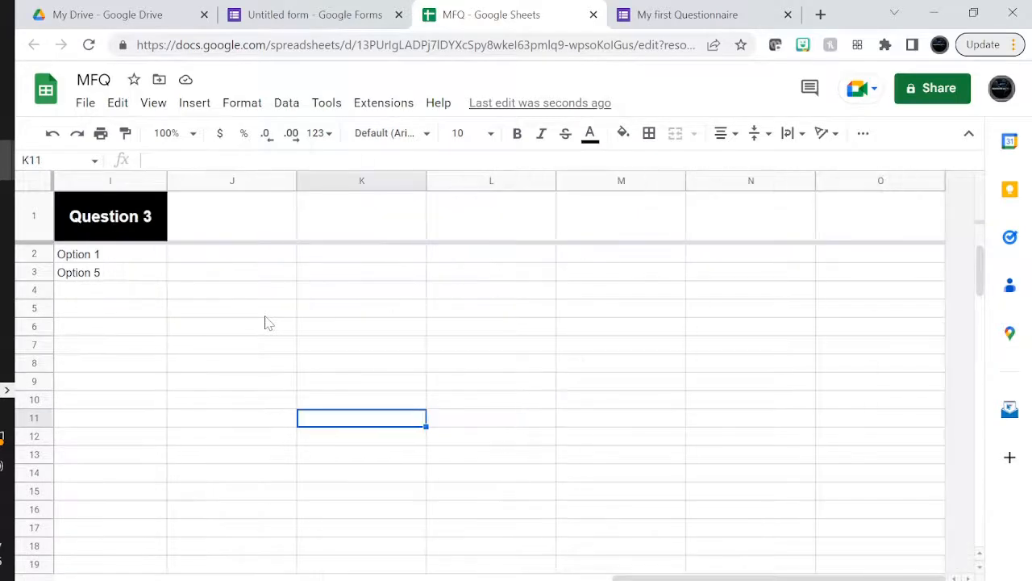
pyautogui.hscroll(-4, 269, 322)
pyautogui.hscroll(2, 269, 323)
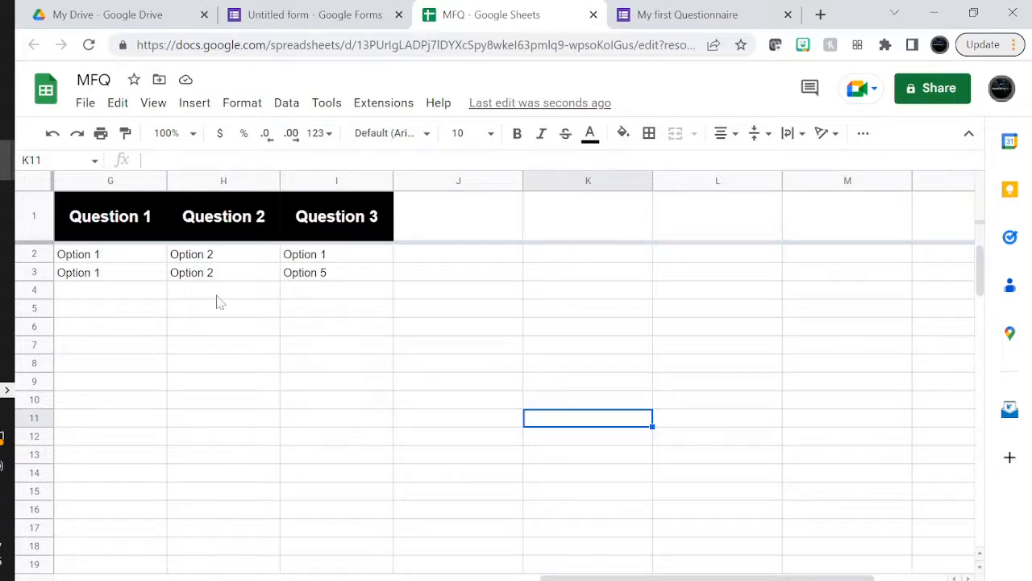
pyautogui.hscroll(-6, 218, 302)
pyautogui.click(286, 15)
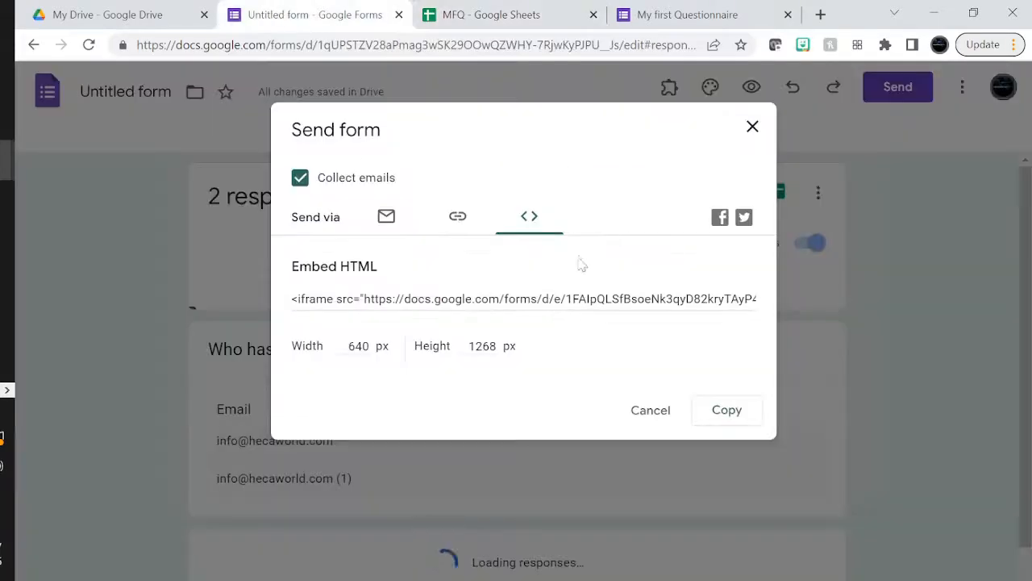
# Close the Send form dialog, scroll through every question's summary chart, and open Settings
pyautogui.click(750, 129)
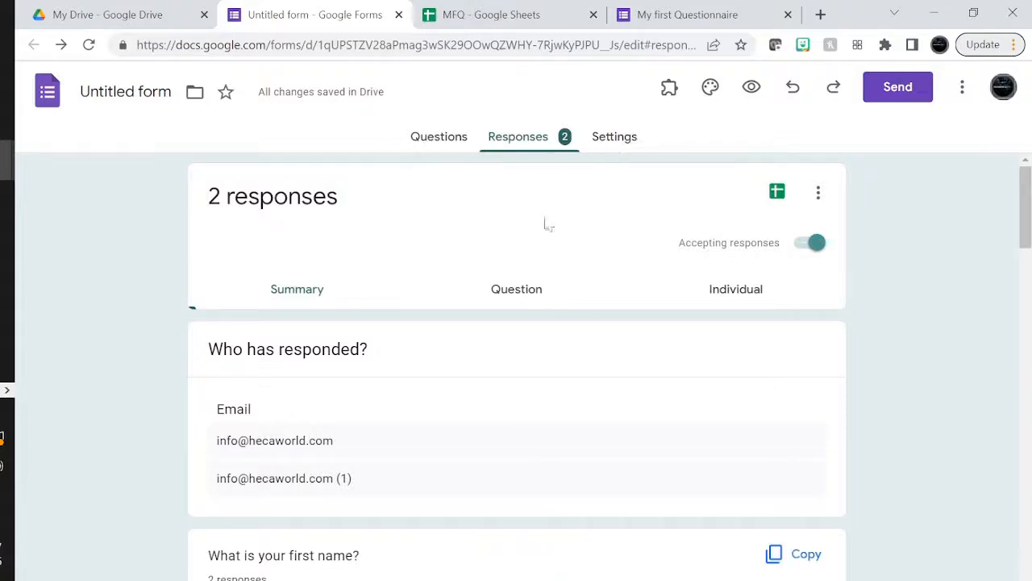
pyautogui.scroll(-8, 564, 312)
pyautogui.scroll(3, 569, 313)
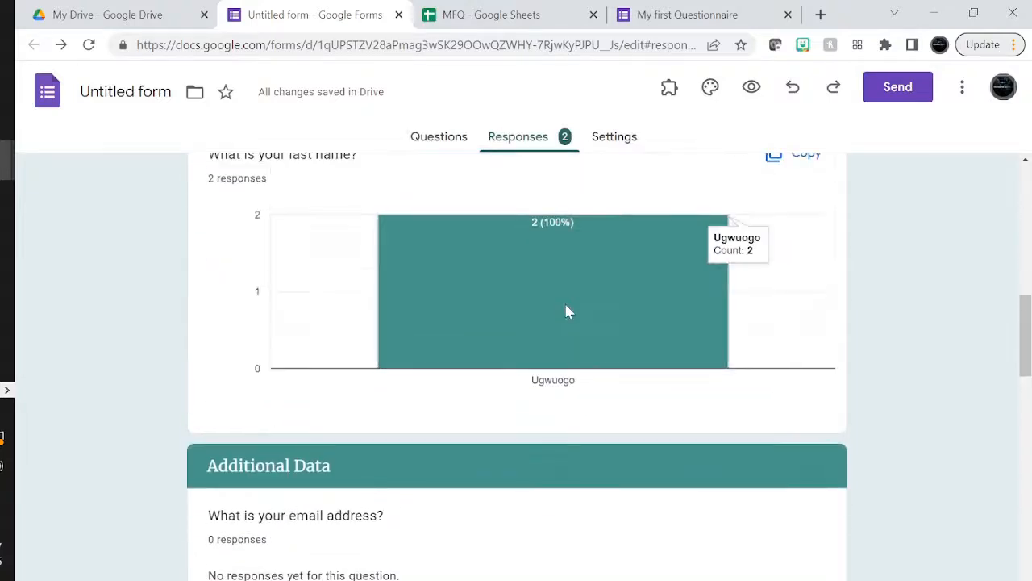
pyautogui.scroll(3, 525, 373)
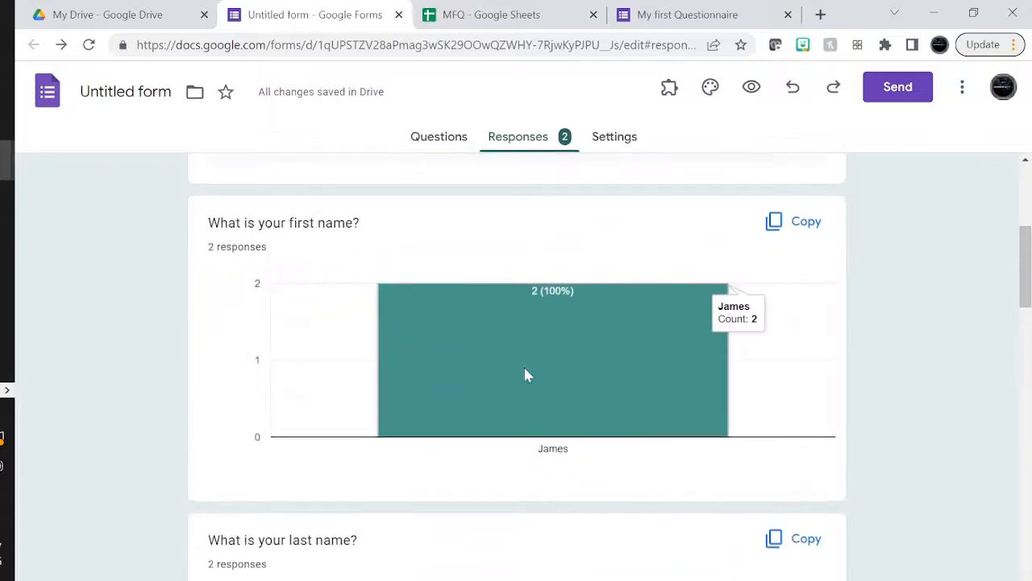
pyautogui.scroll(-7, 525, 373)
pyautogui.scroll(-5, 525, 374)
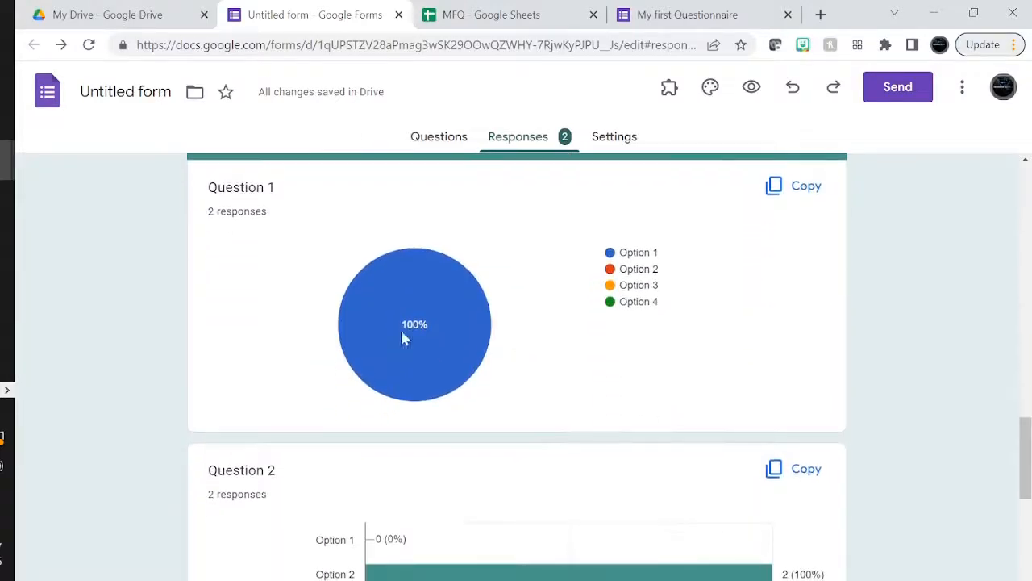
pyautogui.scroll(-3, 420, 352)
pyautogui.scroll(-3, 420, 353)
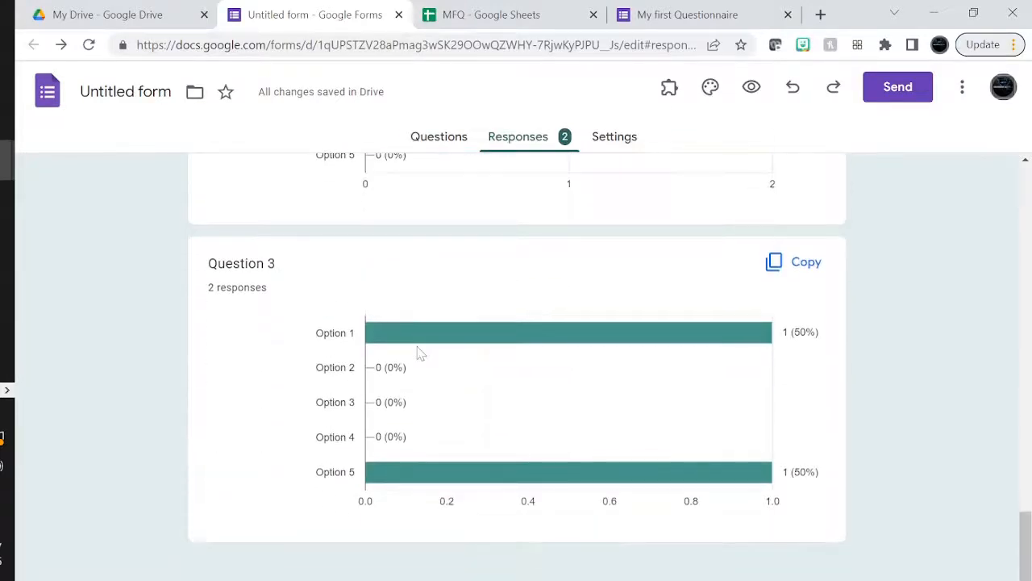
pyautogui.scroll(2, 420, 352)
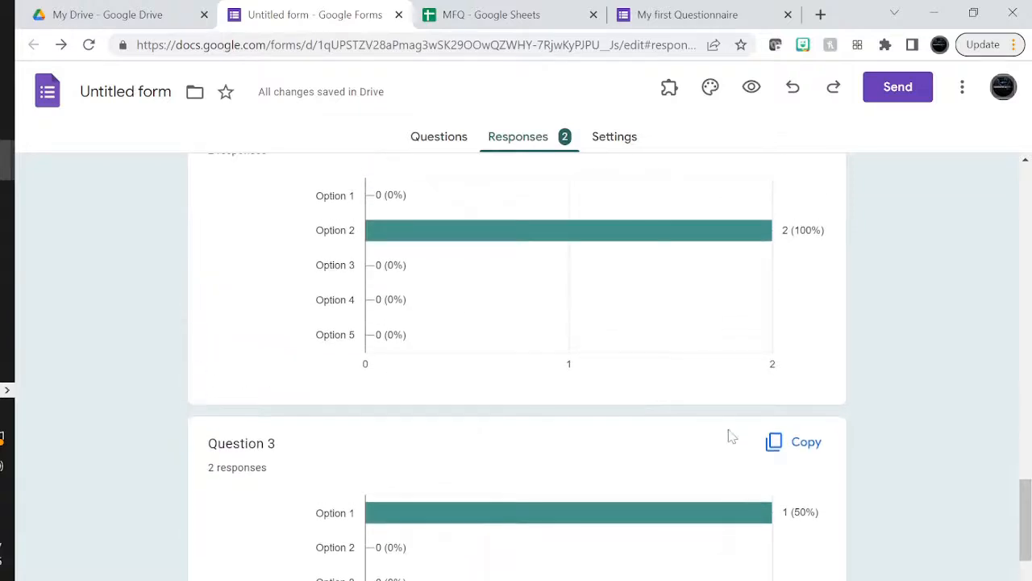
pyautogui.scroll(3, 710, 487)
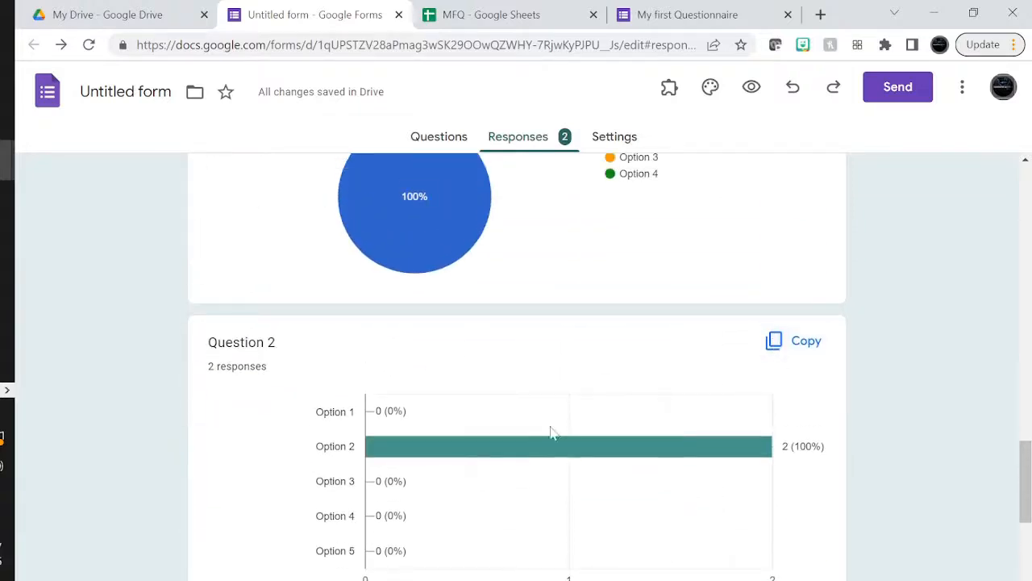
pyautogui.scroll(3, 550, 434)
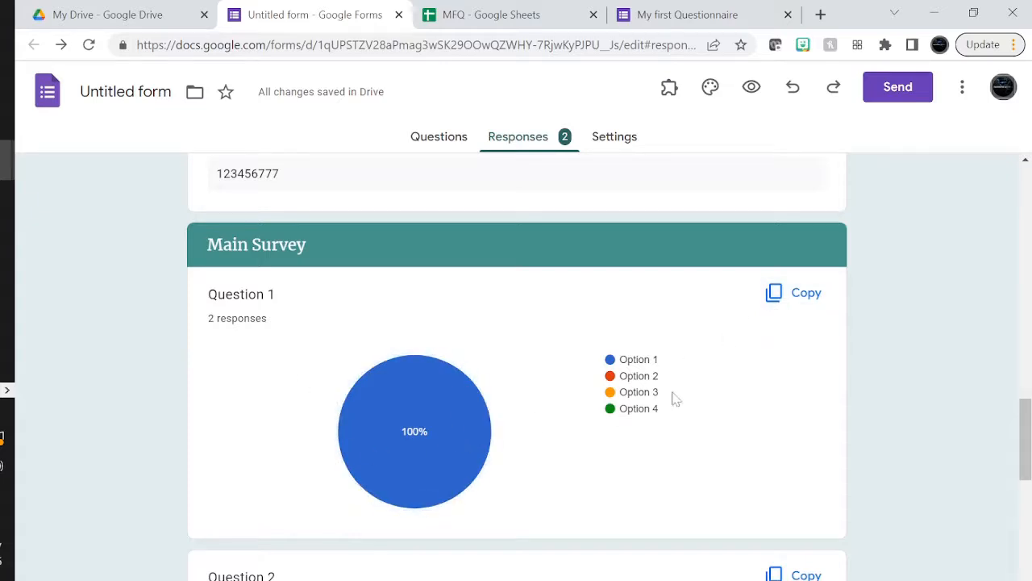
pyautogui.scroll(-6, 432, 439)
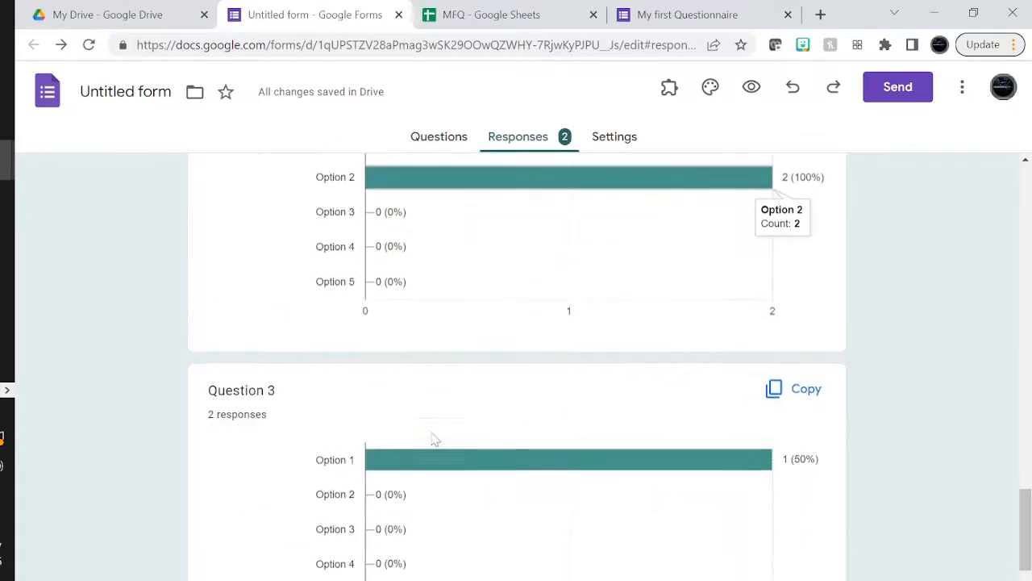
pyautogui.scroll(-2, 434, 440)
pyautogui.scroll(4, 434, 440)
pyautogui.scroll(-4, 433, 439)
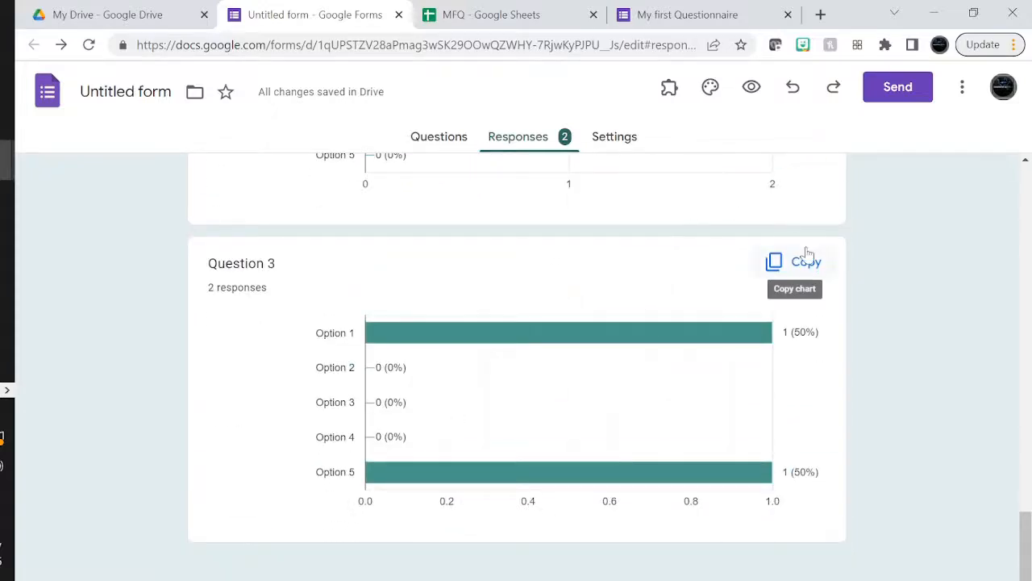
pyautogui.click(617, 138)
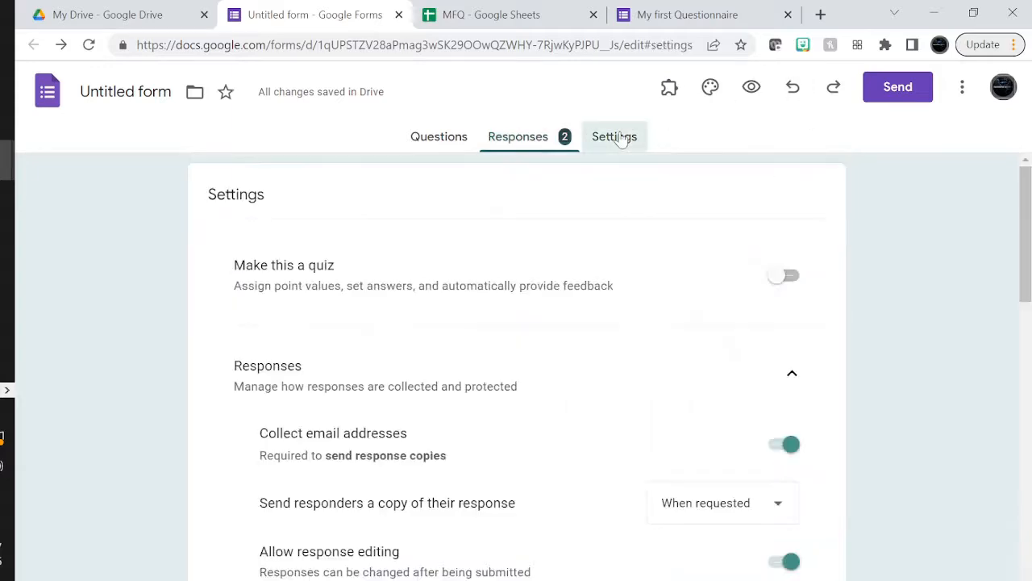
# Set 'Send responders a copy of their response' to Always
pyautogui.scroll(-1, 668, 422)
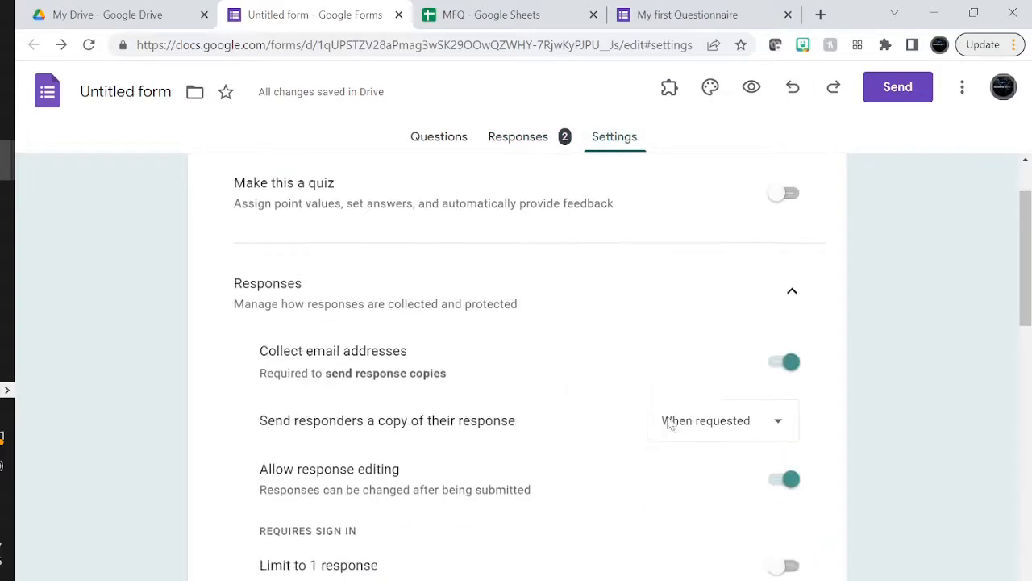
pyautogui.click(720, 428)
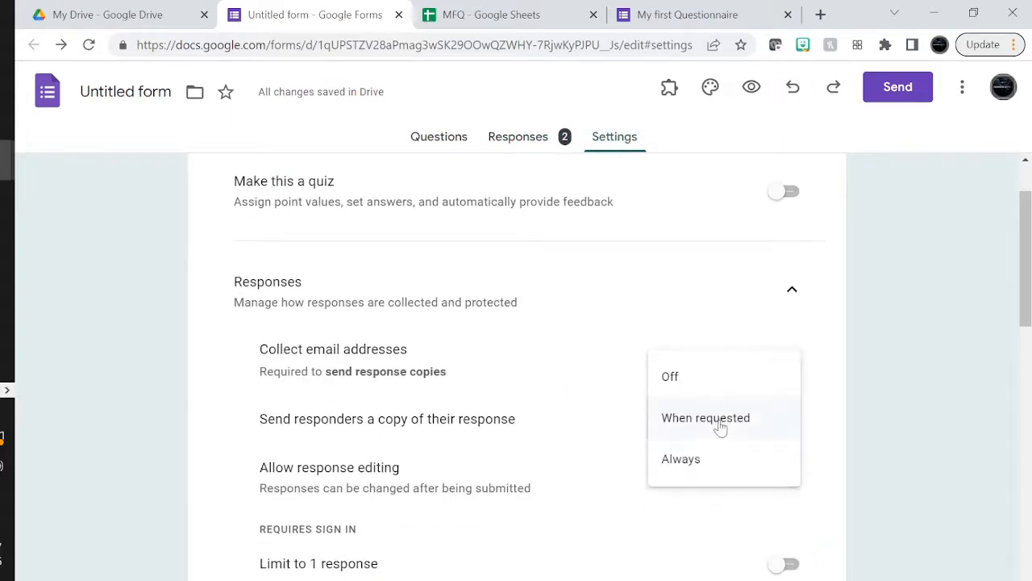
pyautogui.click(681, 460)
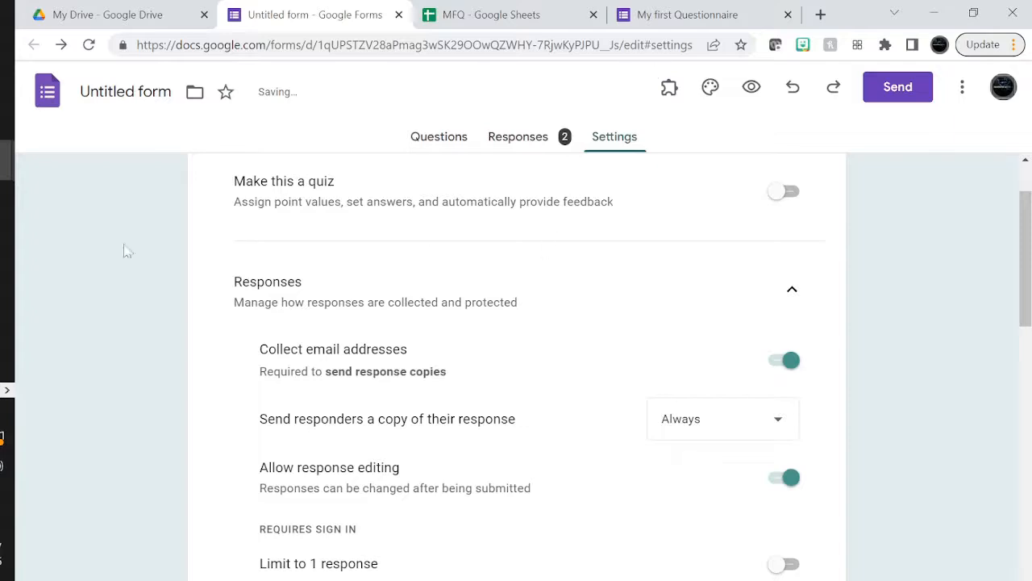
pyautogui.click(7, 162)
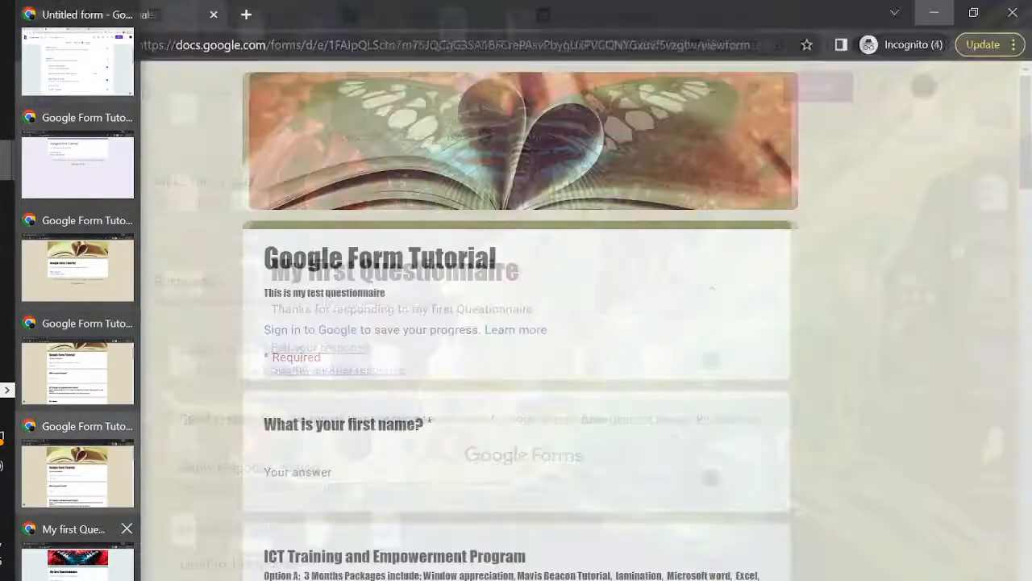
# Reload the edit link in the incognito window and resubmit the response through all sections
pyautogui.click(78, 557)
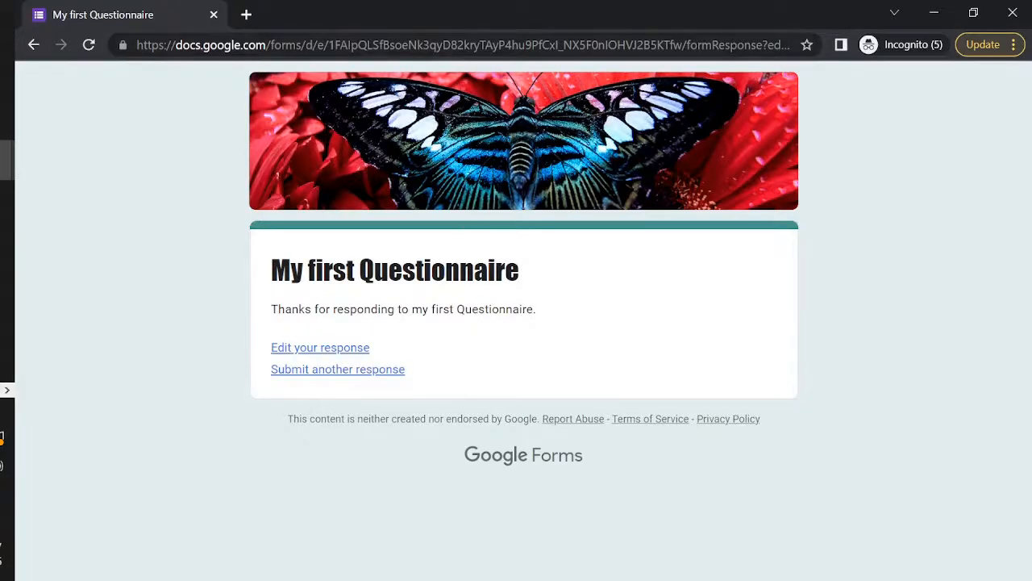
pyautogui.click(378, 46)
pyautogui.press('Return')
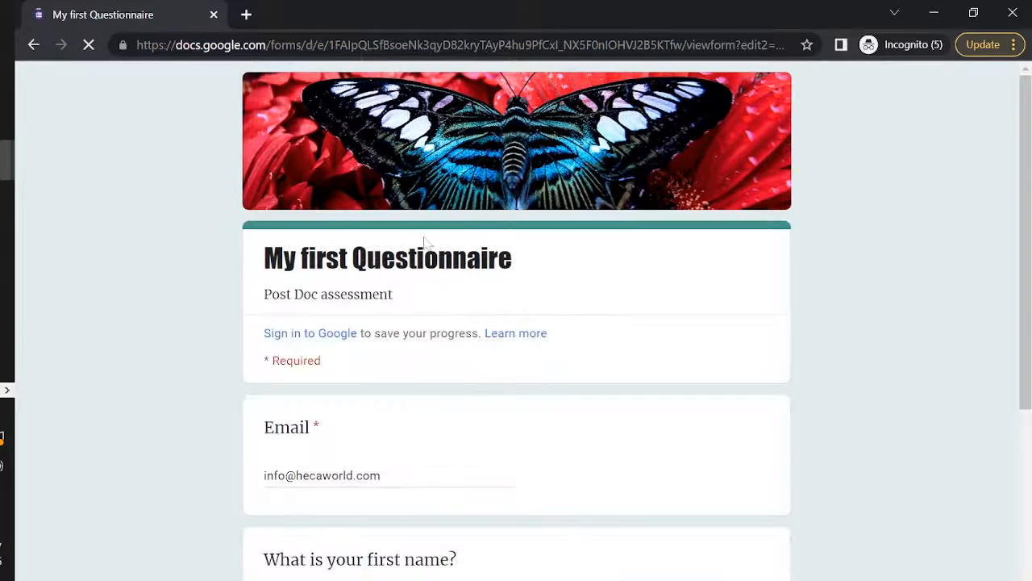
pyautogui.scroll(-4, 391, 401)
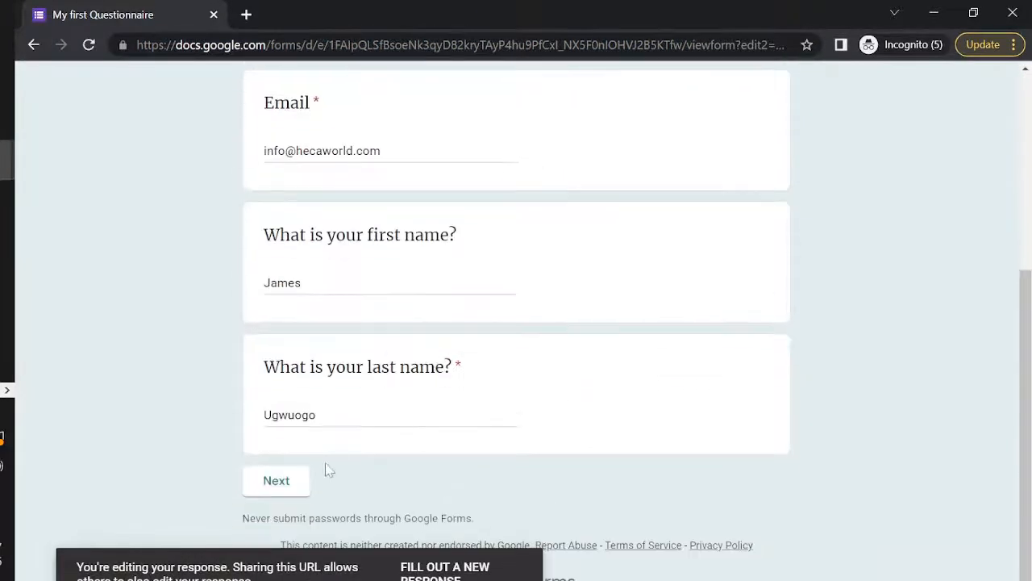
pyautogui.click(276, 481)
pyautogui.scroll(-1, 475, 449)
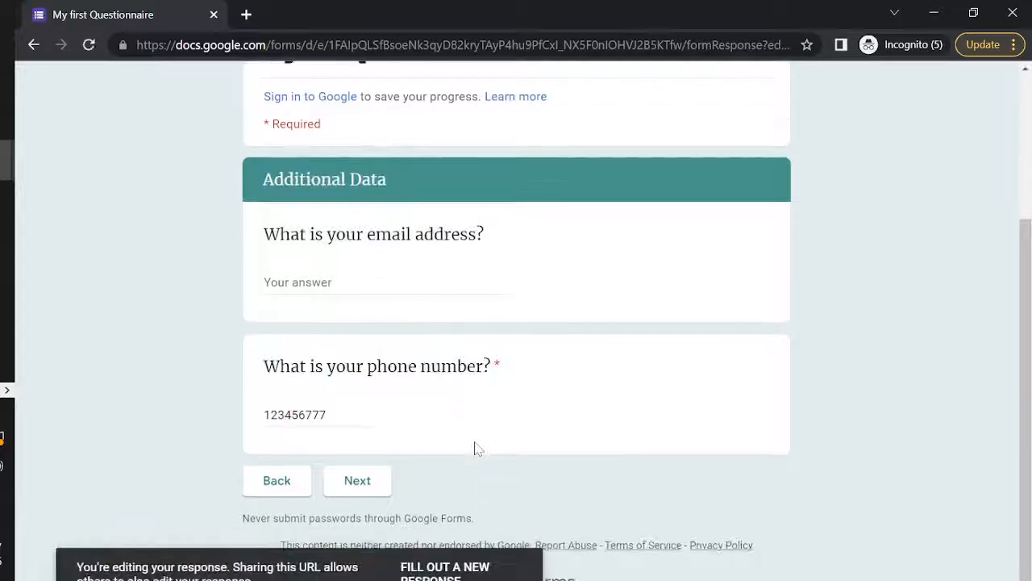
pyautogui.click(358, 491)
pyautogui.scroll(-10, 358, 491)
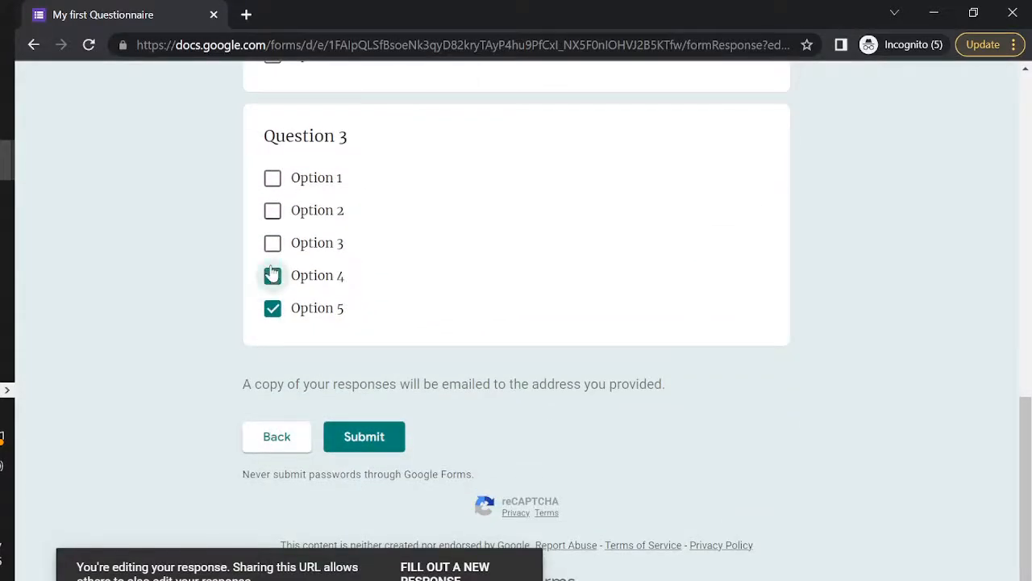
pyautogui.click(363, 442)
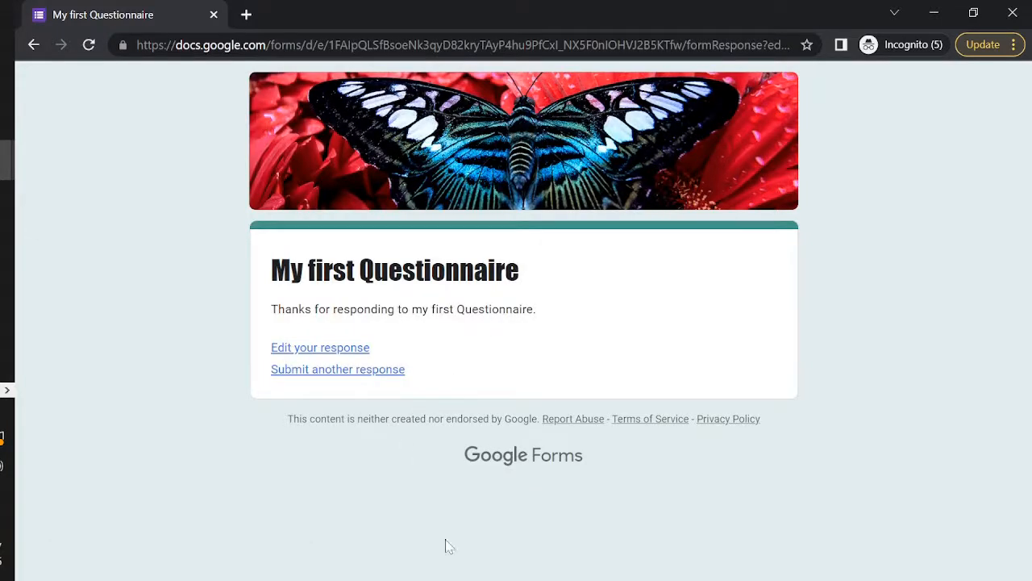
# Reopen the response with 'Edit your response' and advance to the Main Survey section
pyautogui.click(323, 368)
pyautogui.scroll(-4, 384, 449)
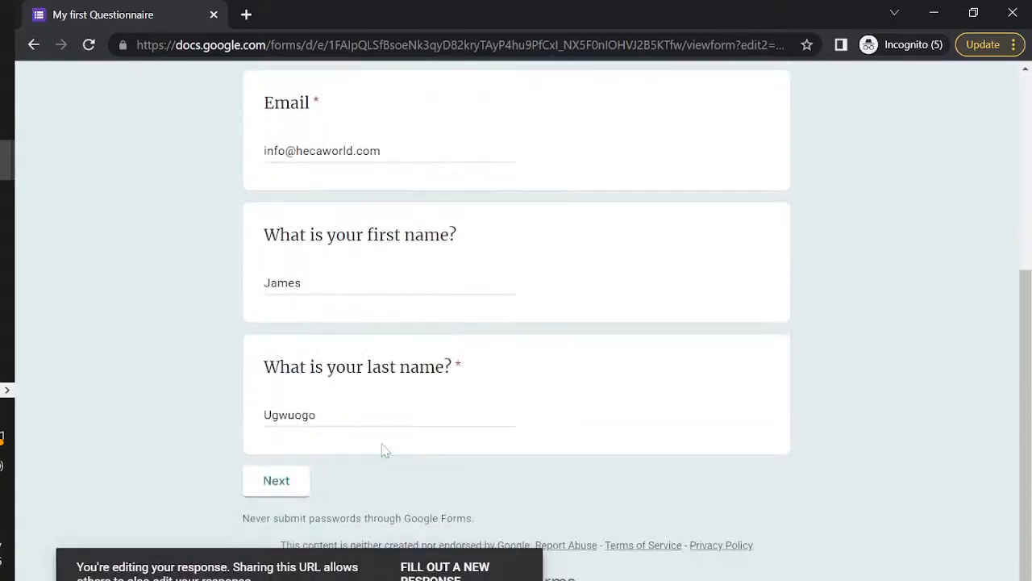
pyautogui.click(276, 483)
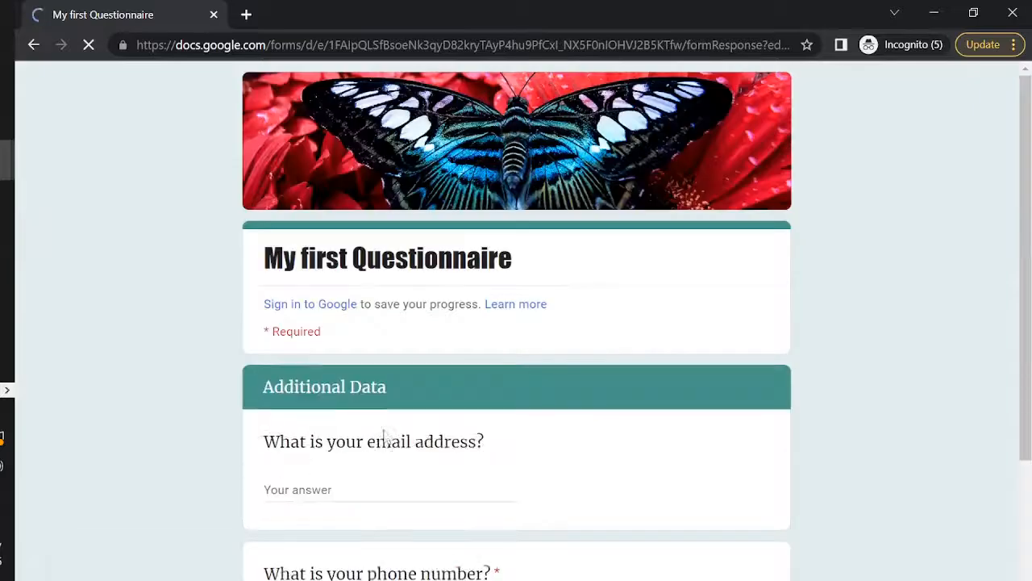
pyautogui.scroll(-3, 385, 435)
pyautogui.click(363, 483)
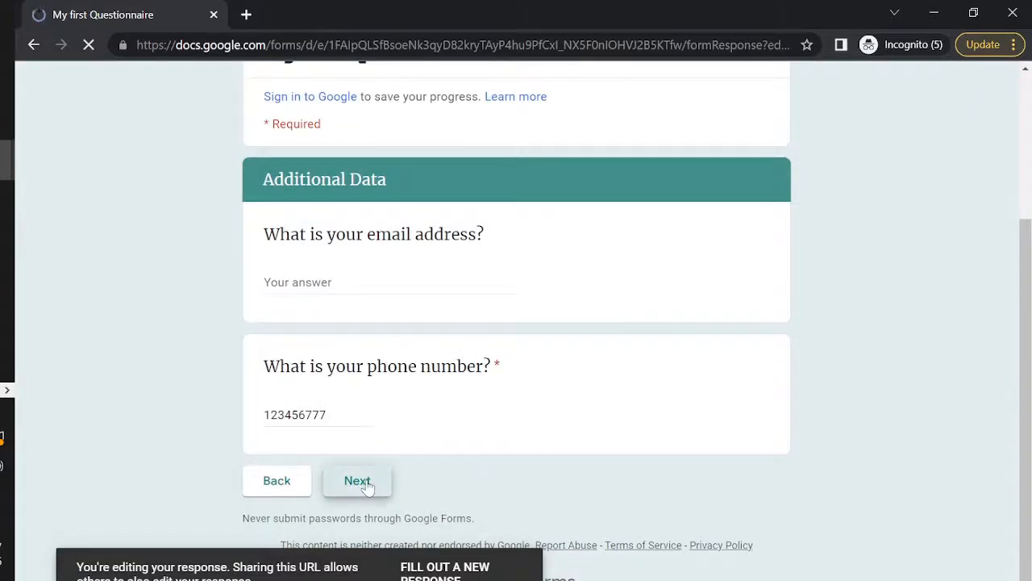
pyautogui.scroll(-7, 368, 487)
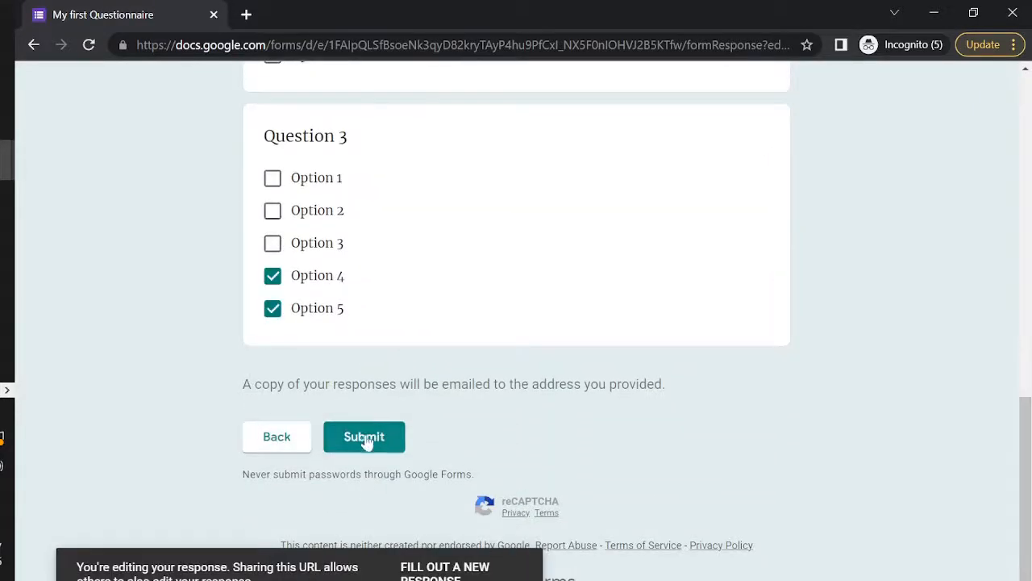
# Resubmit with Question 3 Options 4 and 5 after reading the emailed-copy note
pyautogui.click(364, 440)
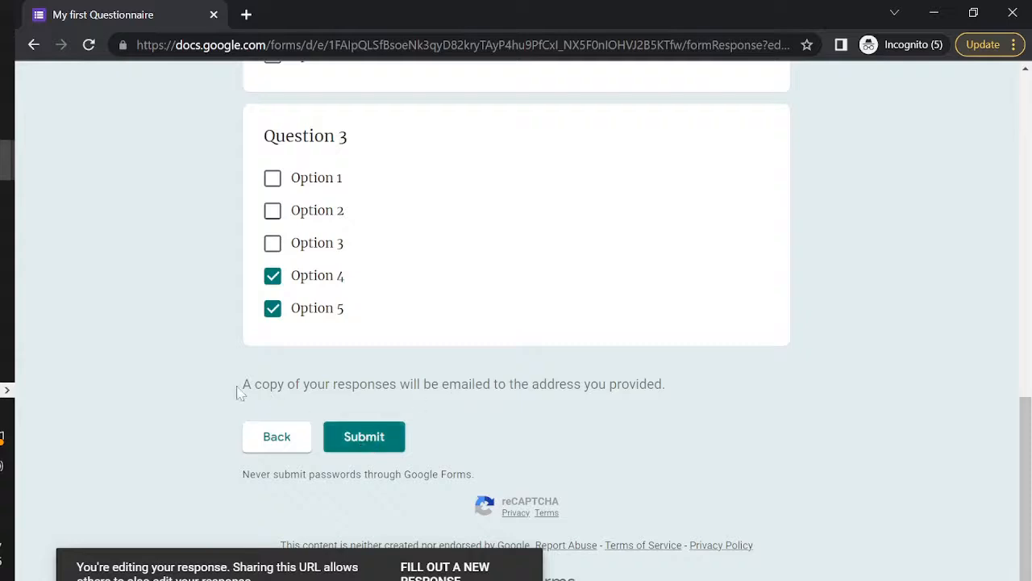
pyautogui.moveTo(239, 392); pyautogui.dragTo(583, 387)
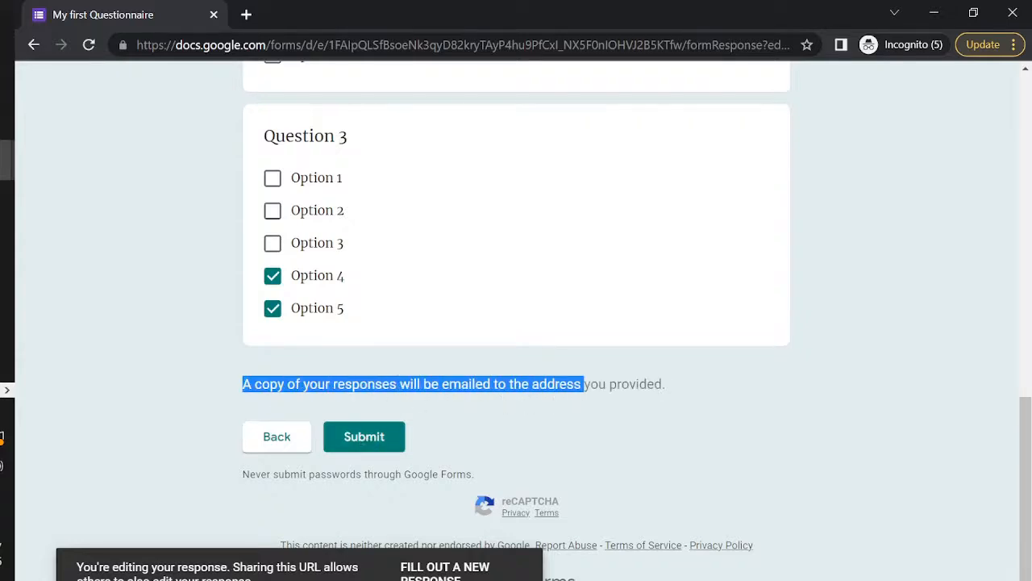
pyautogui.click(692, 392)
pyautogui.moveTo(689, 397); pyautogui.dragTo(209, 395)
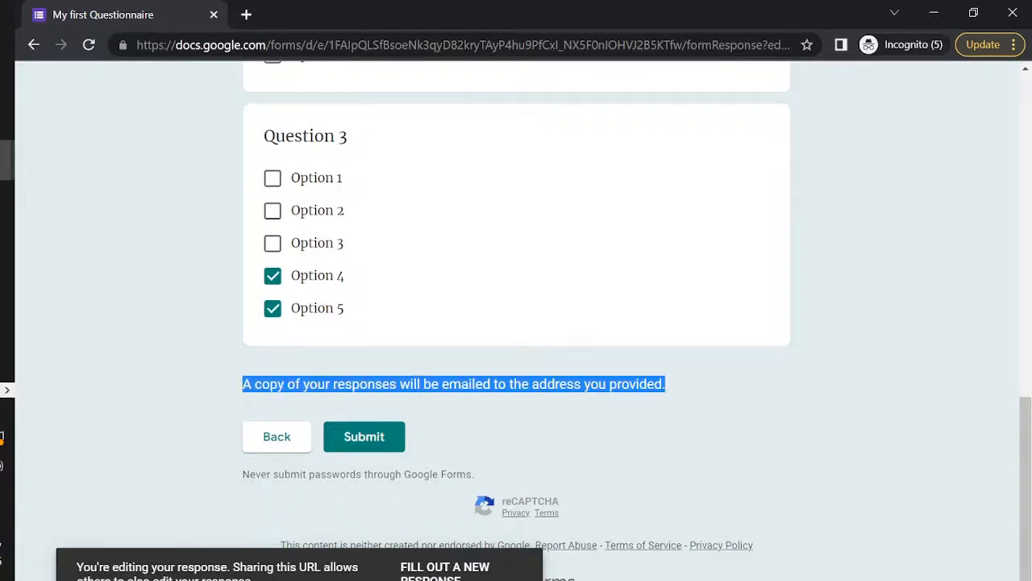
pyautogui.click(426, 404)
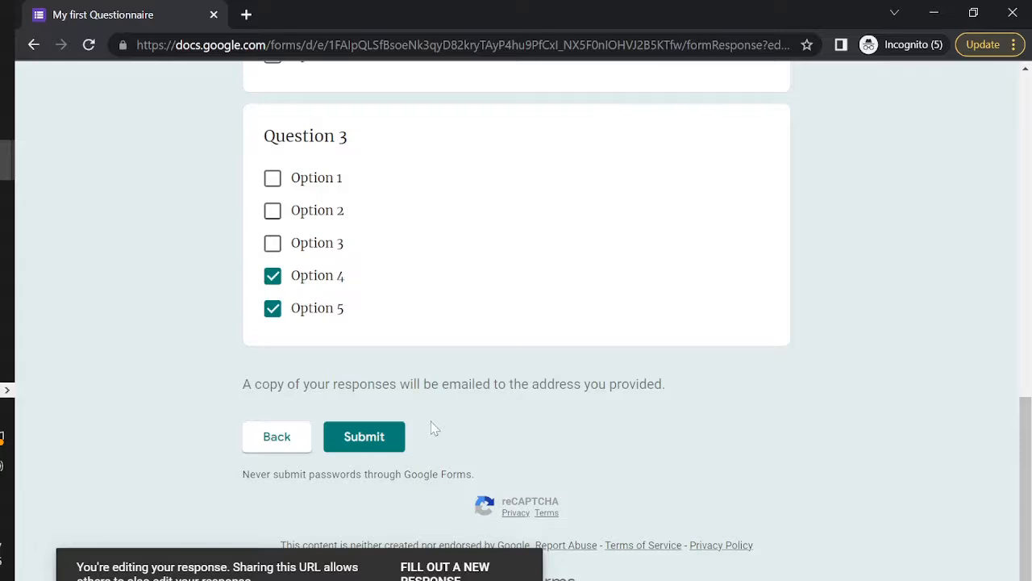
pyautogui.click(364, 440)
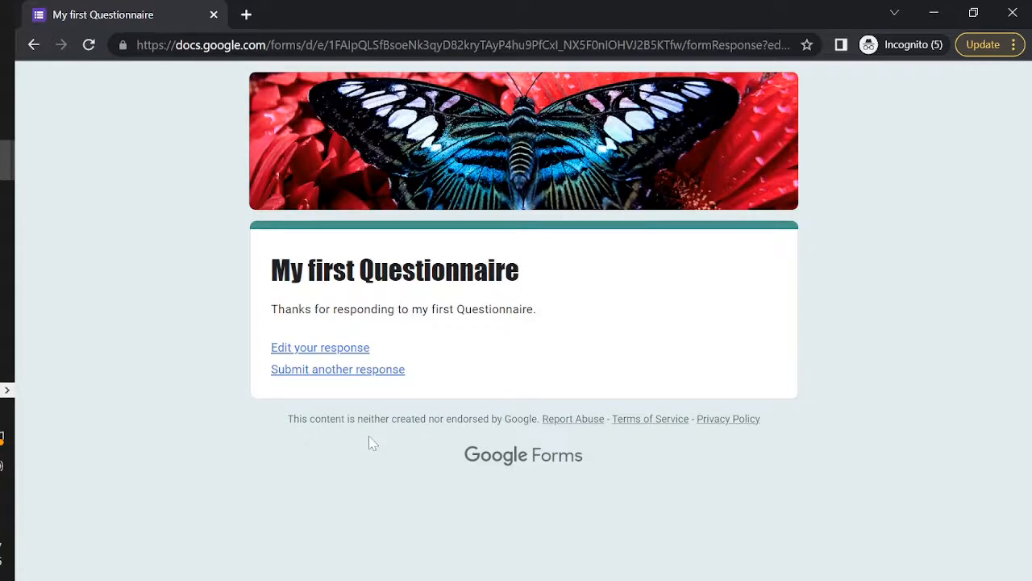
pyautogui.click(932, 12)
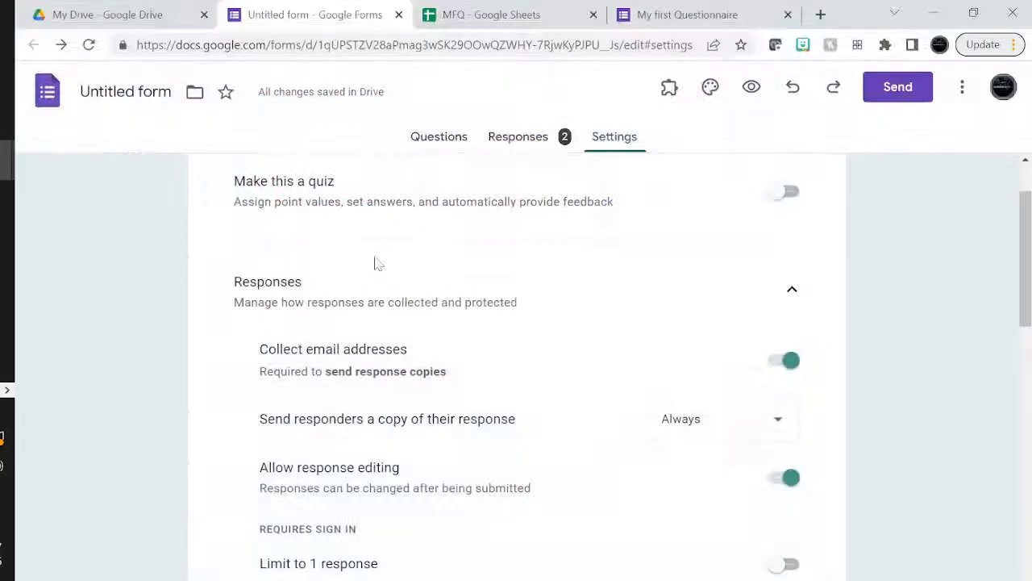
# Scroll through the 2-response summary, including Question 3's Options 1, 4 and 5 at 50%
pyautogui.scroll(-15, 427, 434)
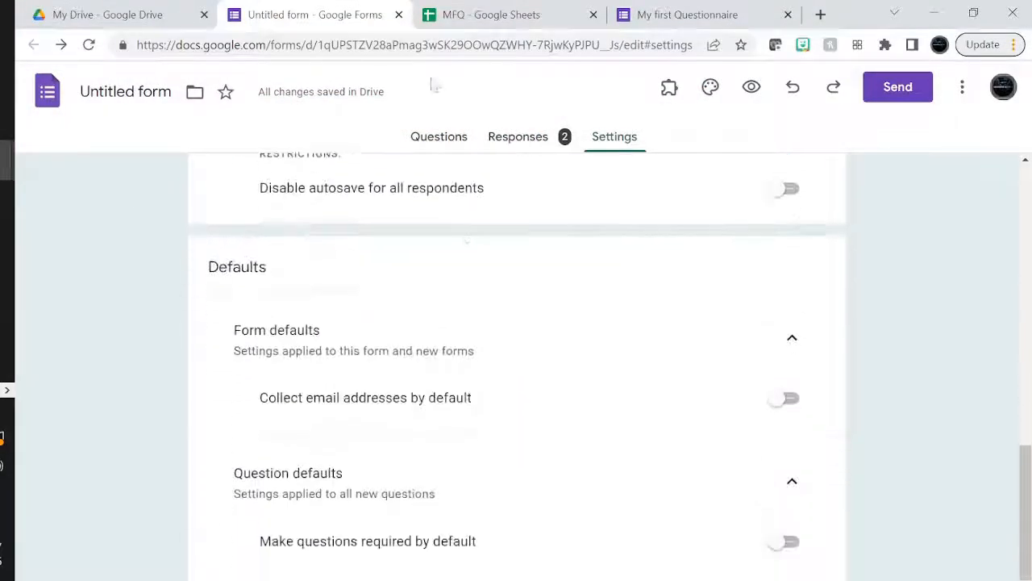
pyautogui.click(513, 139)
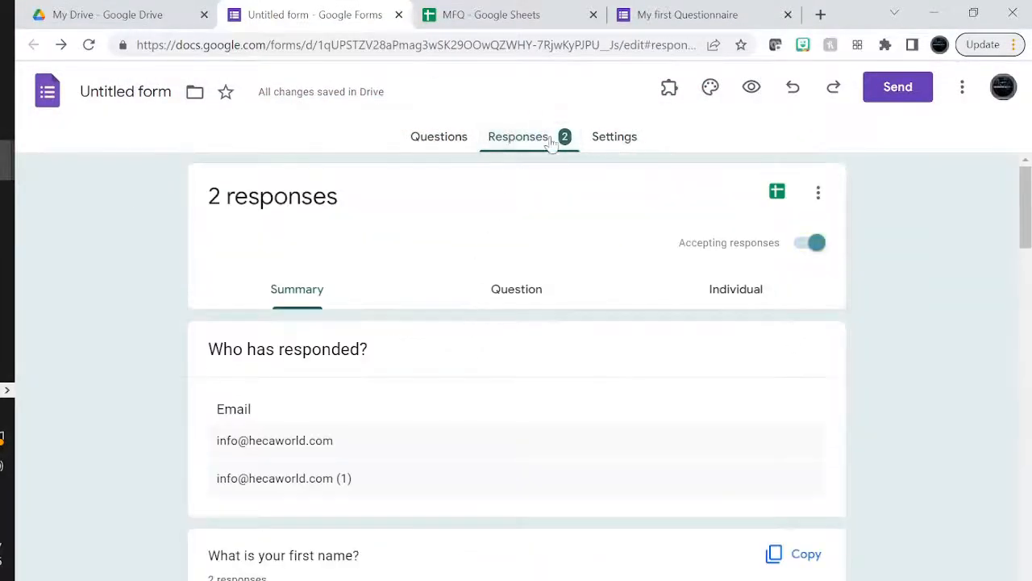
pyautogui.scroll(-3, 369, 456)
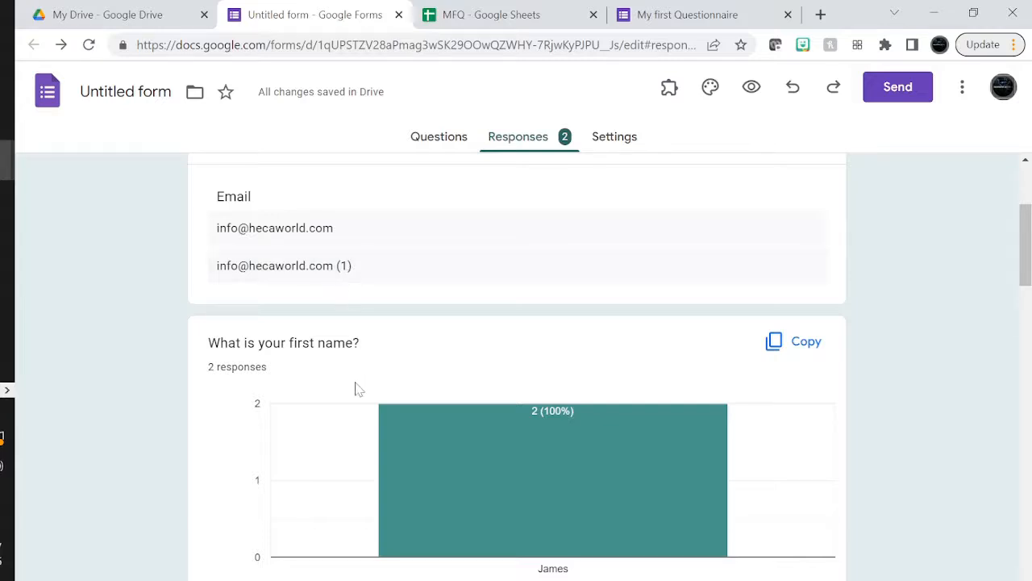
pyautogui.scroll(-3, 358, 388)
pyautogui.scroll(-4, 358, 389)
pyautogui.scroll(-6, 358, 388)
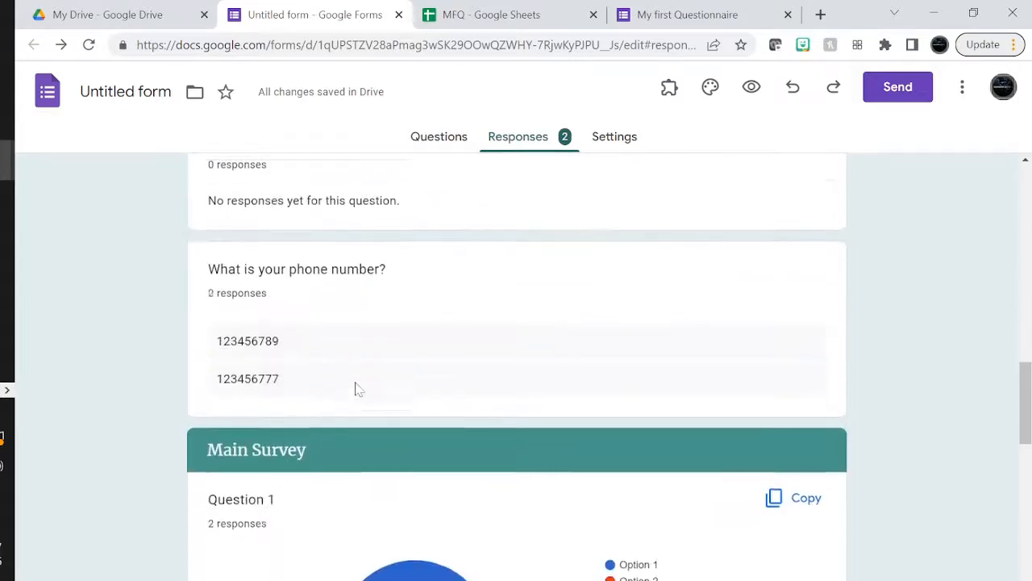
pyautogui.scroll(-8, 358, 388)
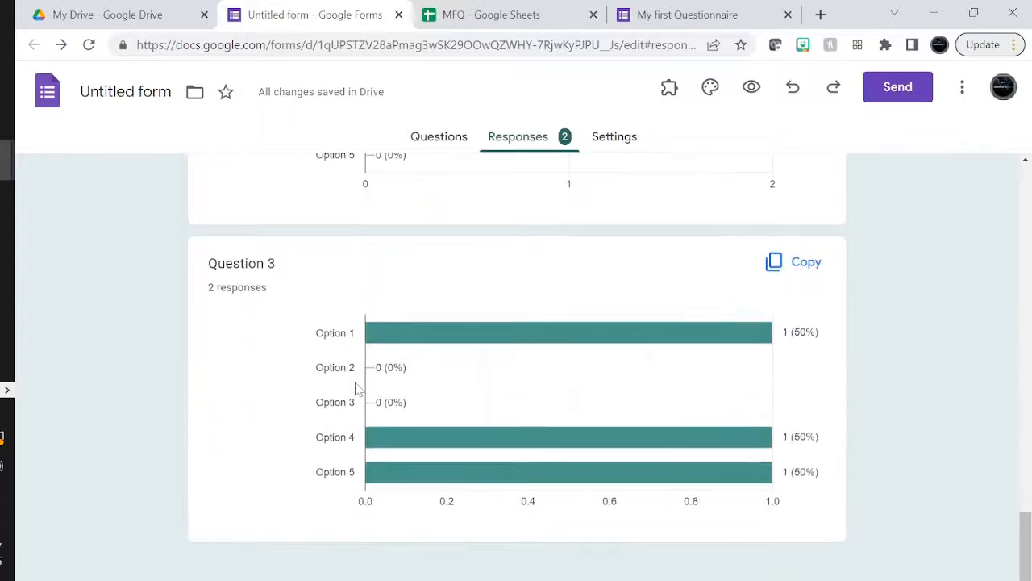
pyautogui.scroll(1, 361, 406)
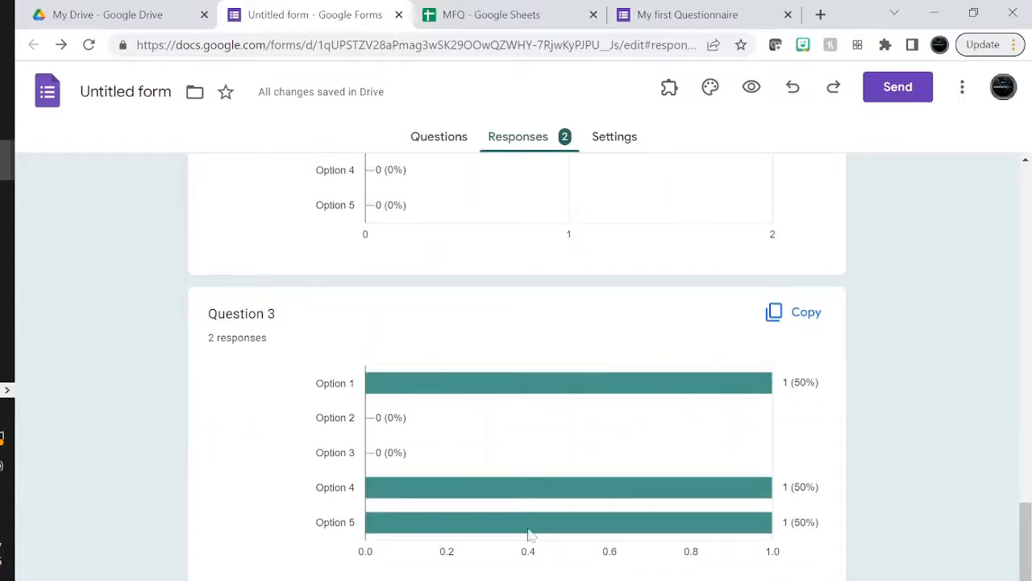
pyautogui.scroll(15, 554, 563)
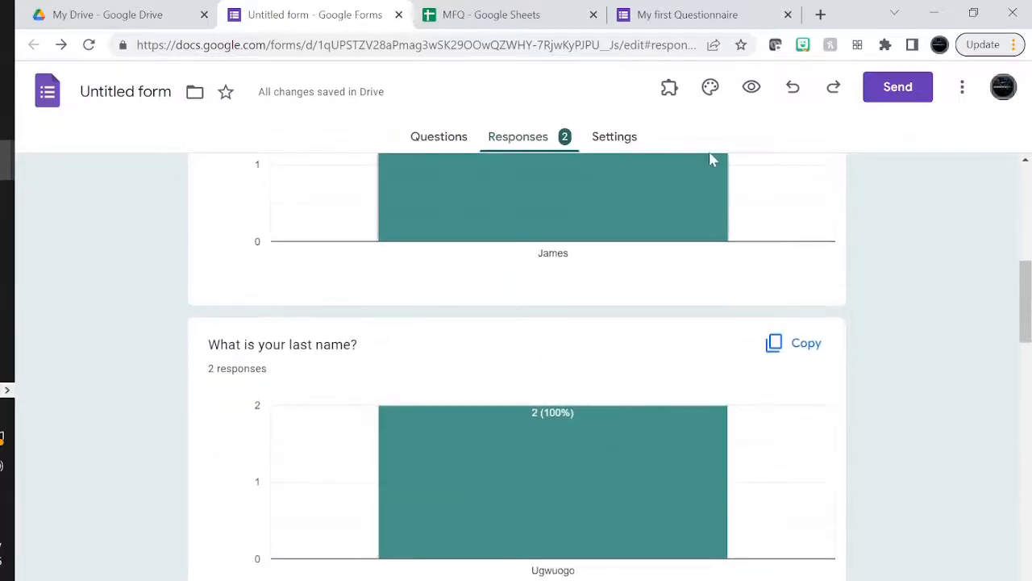
pyautogui.scroll(8, 717, 346)
pyautogui.click(442, 142)
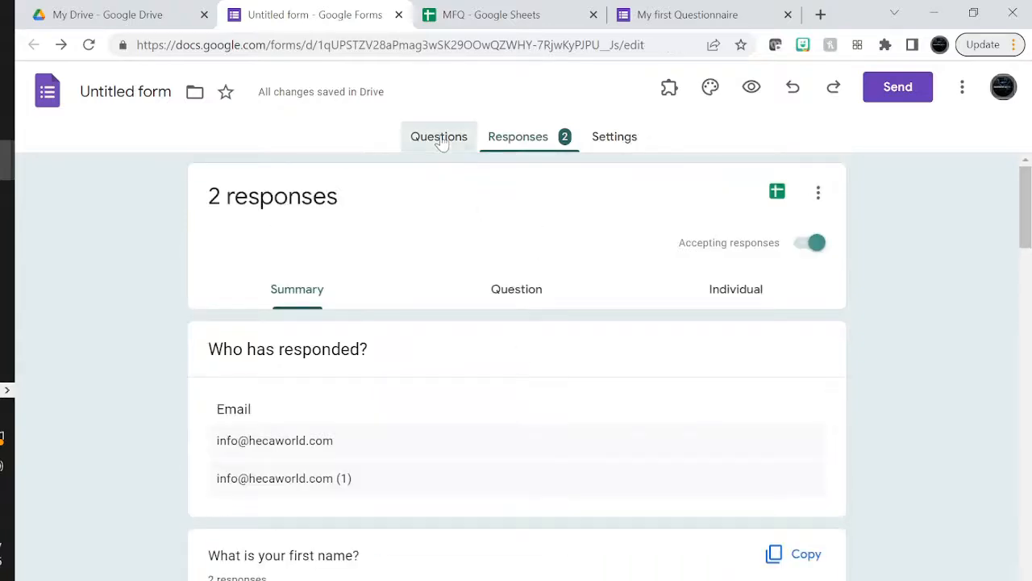
# Open the Import questions dialog from the side toolbar to choose a saved form
pyautogui.scroll(-8, 545, 299)
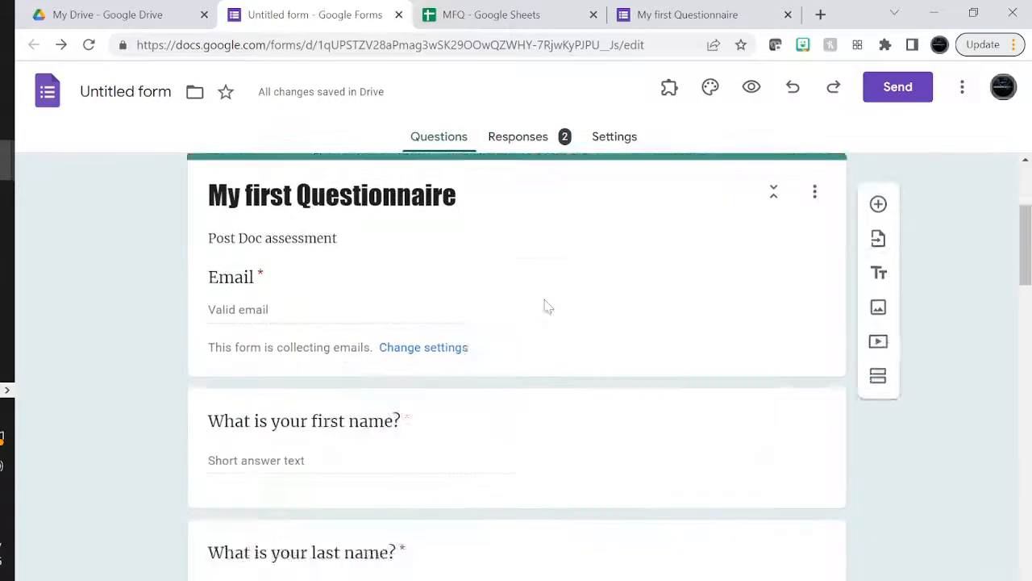
pyautogui.scroll(9, 544, 299)
pyautogui.scroll(-3, 544, 303)
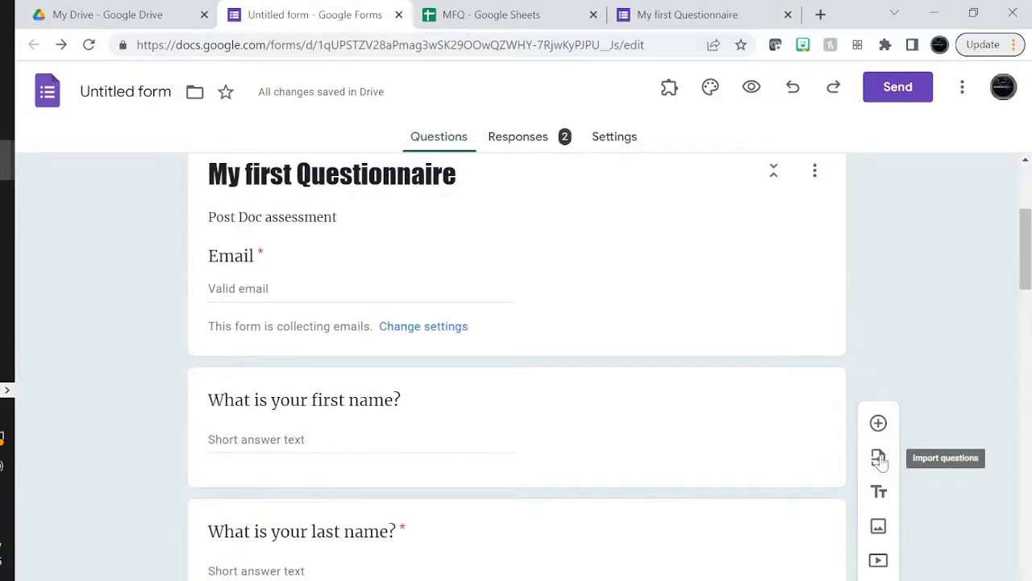
pyautogui.click(878, 458)
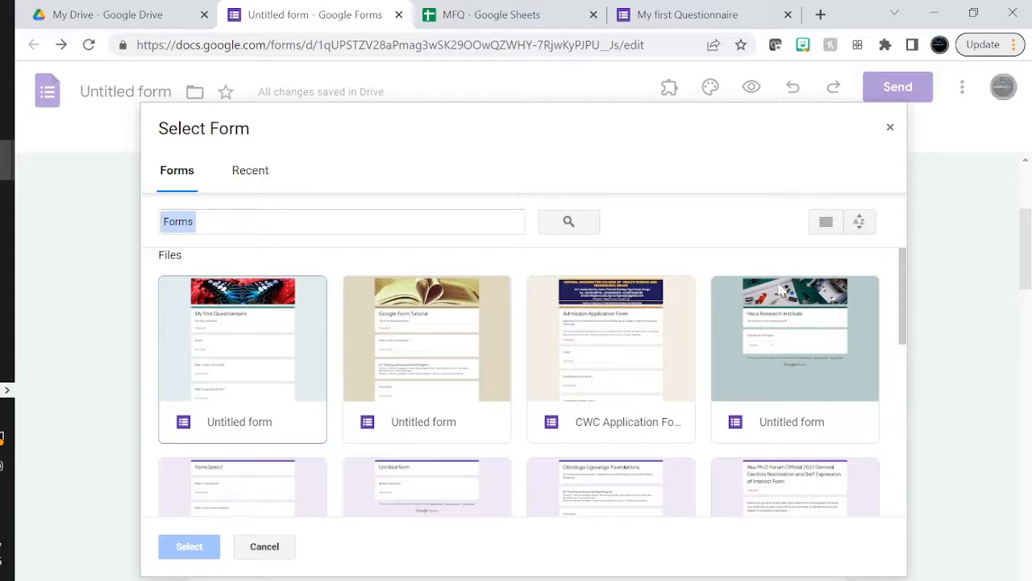
# Import all questions from the fourth Untitled form, adding the four-option Choose your Program dropdown
pyautogui.click(778, 331)
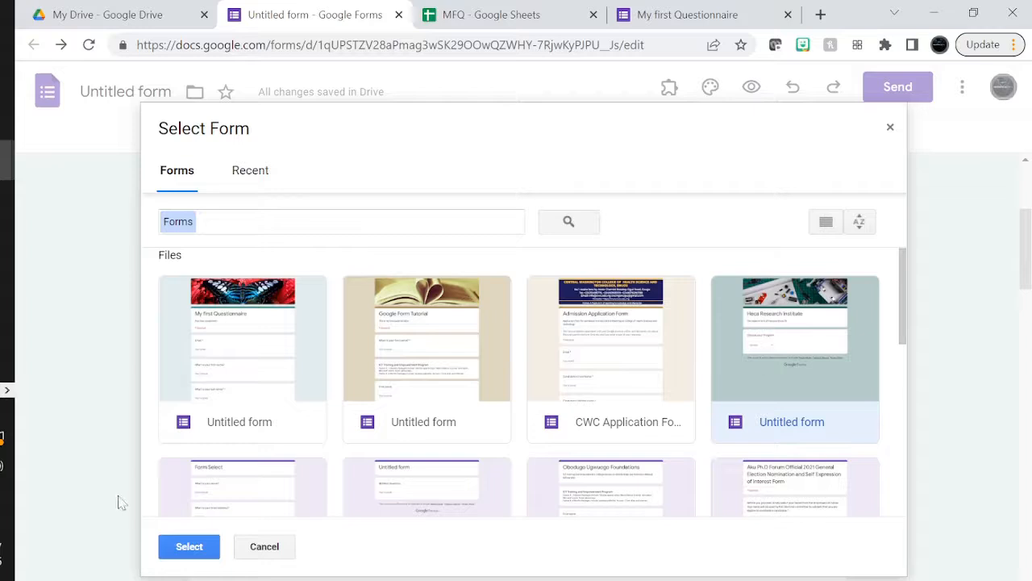
pyautogui.click(166, 546)
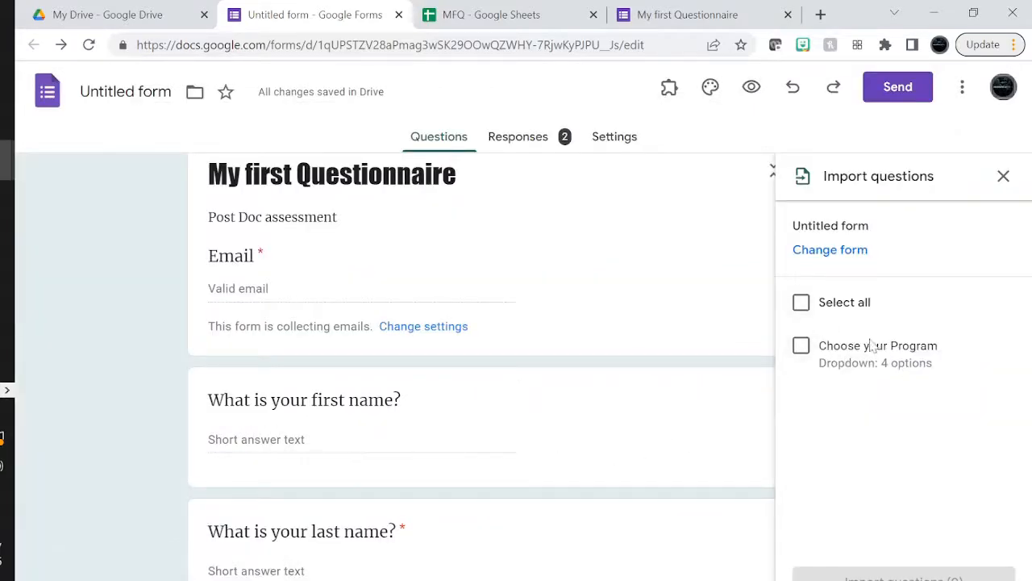
pyautogui.click(801, 305)
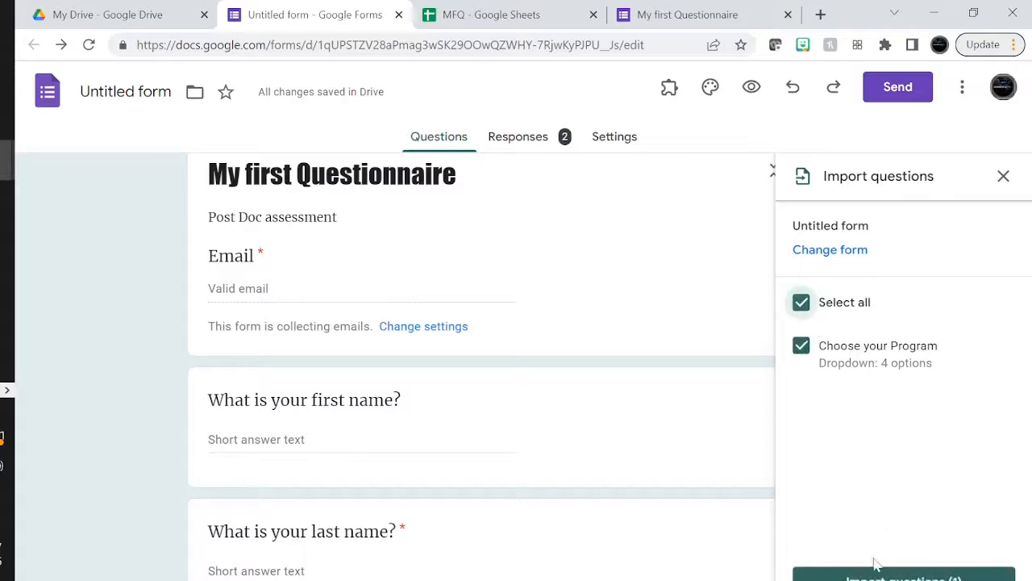
pyautogui.click(877, 569)
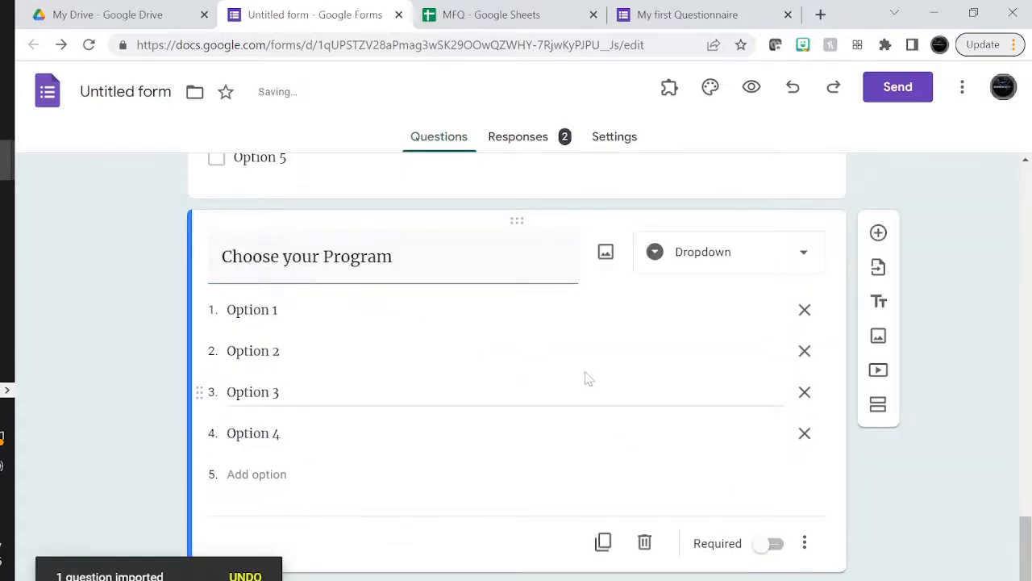
pyautogui.scroll(5, 589, 379)
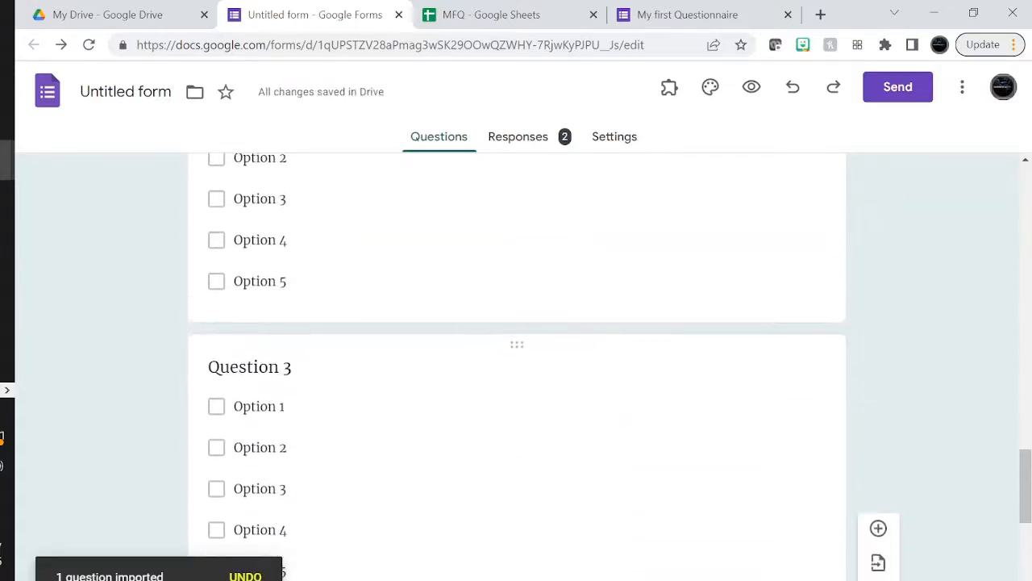
pyautogui.scroll(10, 587, 378)
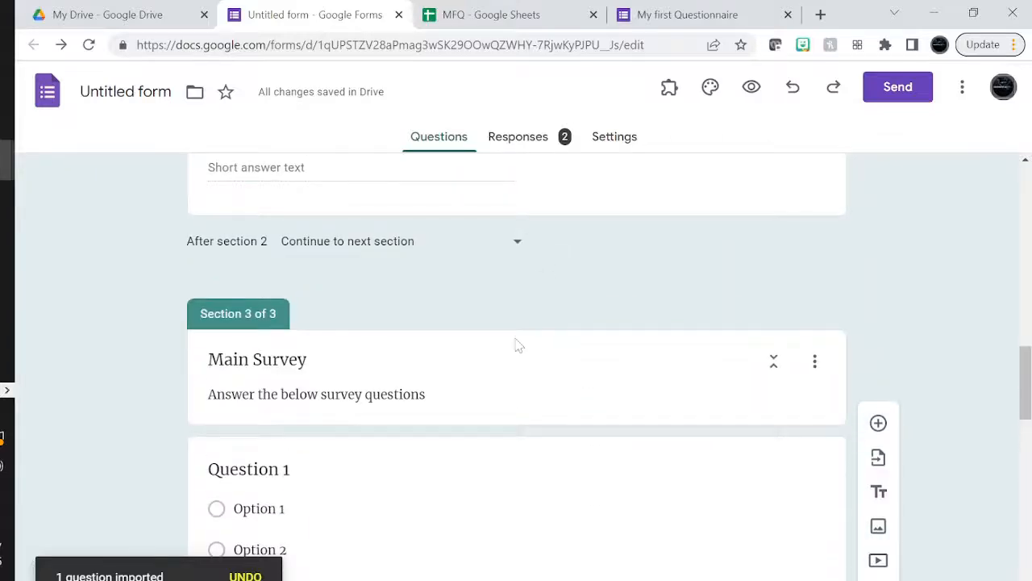
pyautogui.scroll(-12, 516, 357)
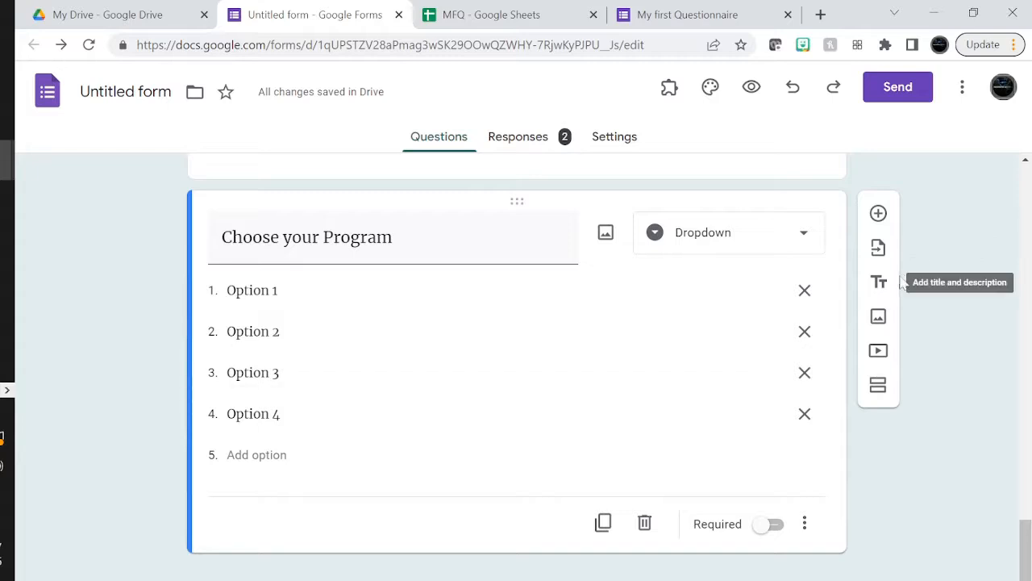
# Choose the Google Form Tutorial form as the import source
pyautogui.click(878, 250)
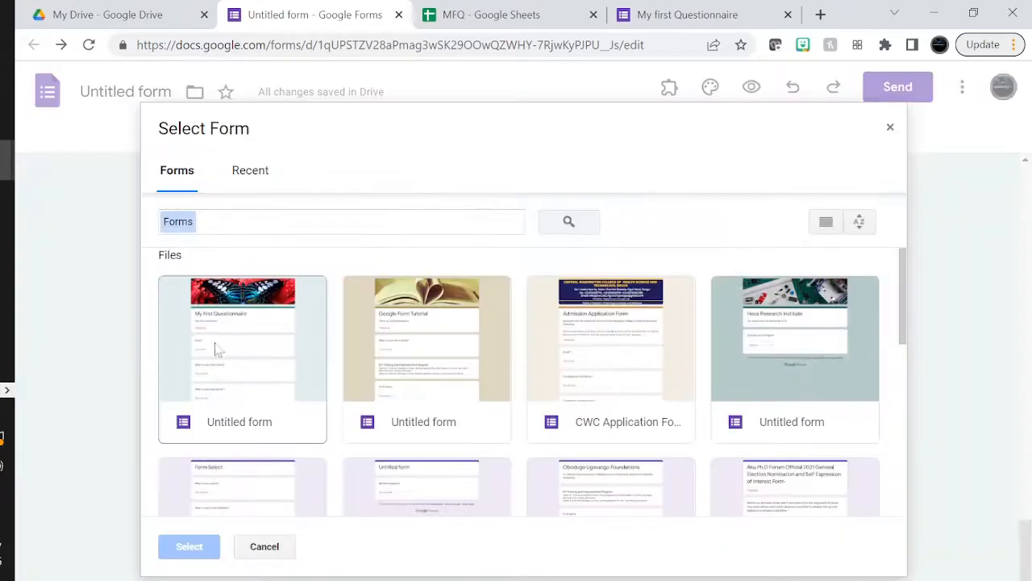
pyautogui.scroll(-1, 449, 364)
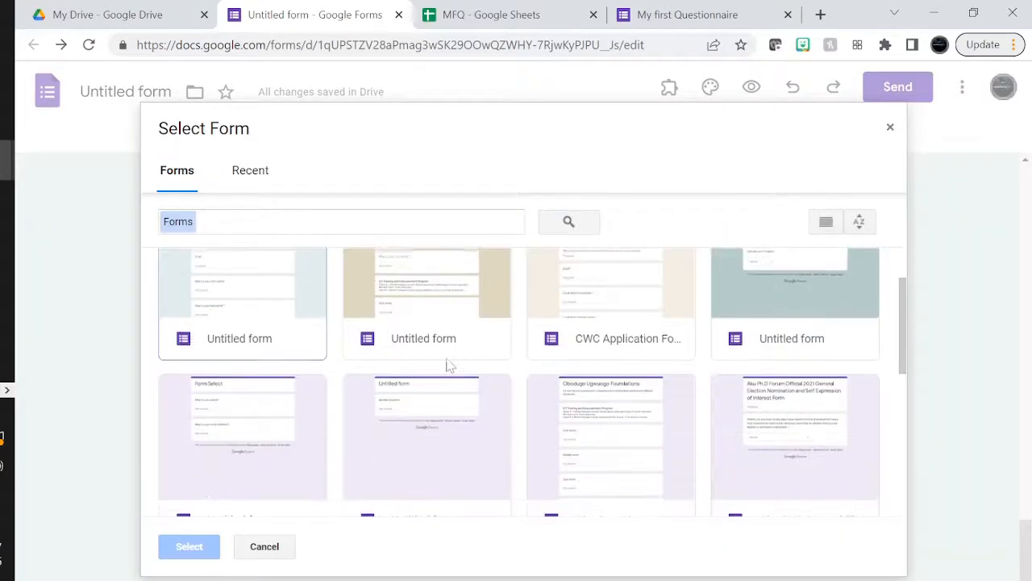
pyautogui.scroll(1, 449, 364)
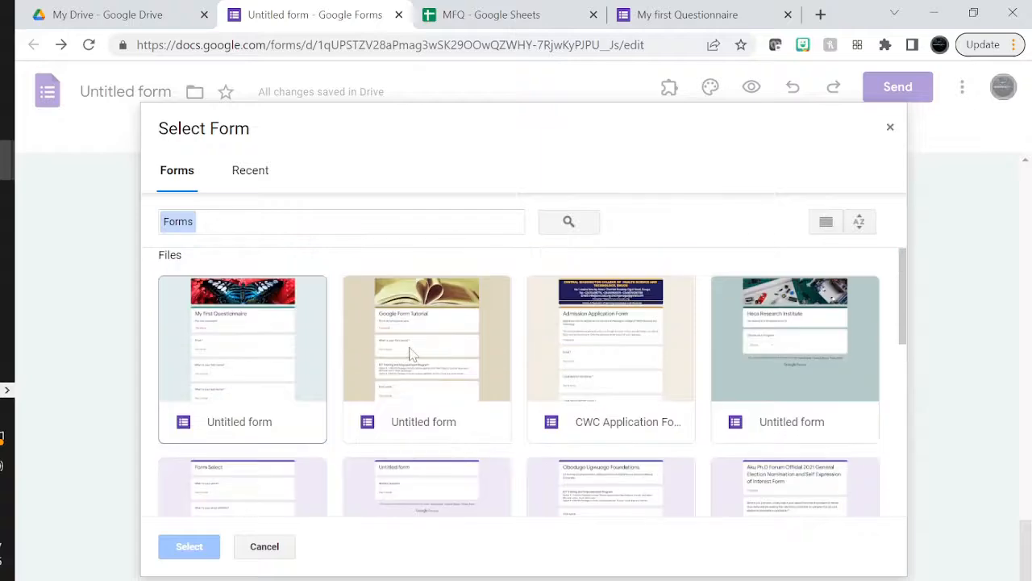
pyautogui.click(411, 353)
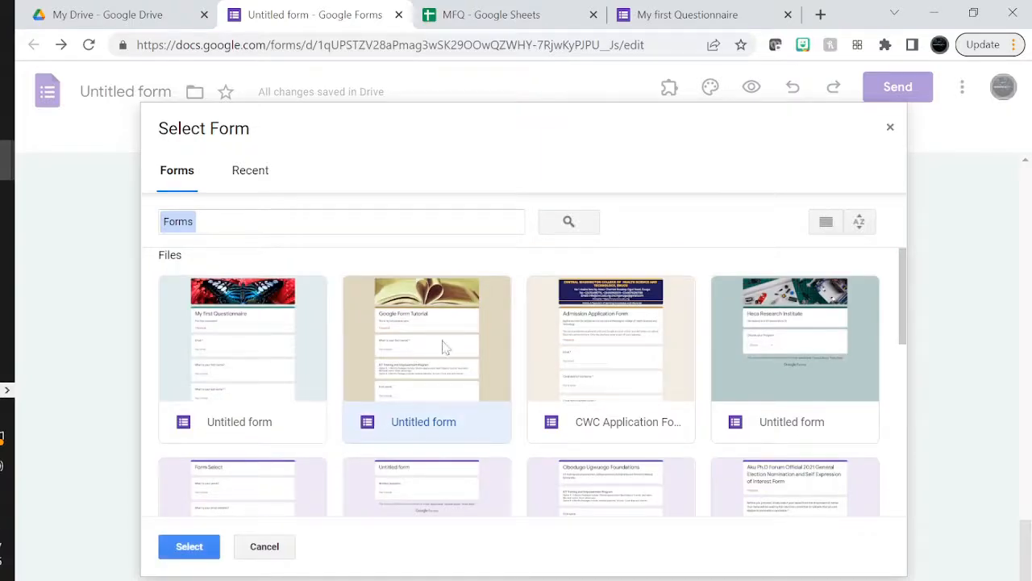
pyautogui.click(185, 547)
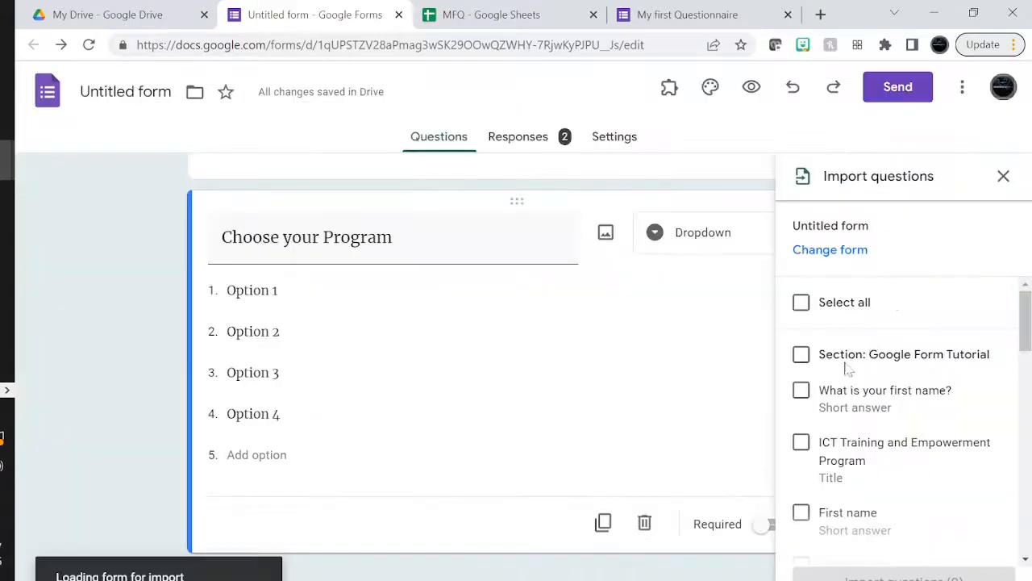
# Select all tutorial items, exclude a few, then clear the entire import selection
pyautogui.click(803, 310)
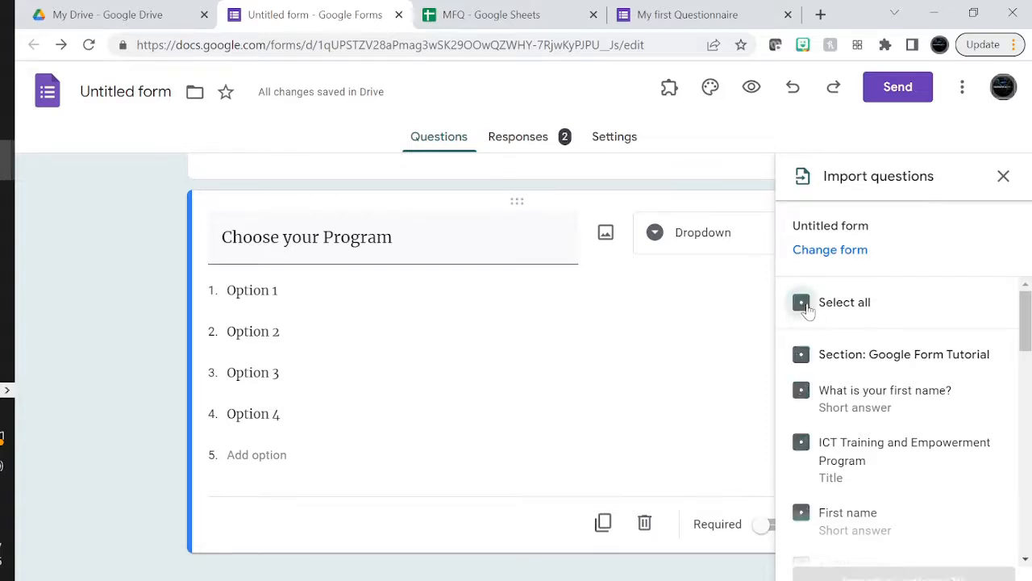
pyautogui.scroll(-1, 959, 459)
pyautogui.click(798, 398)
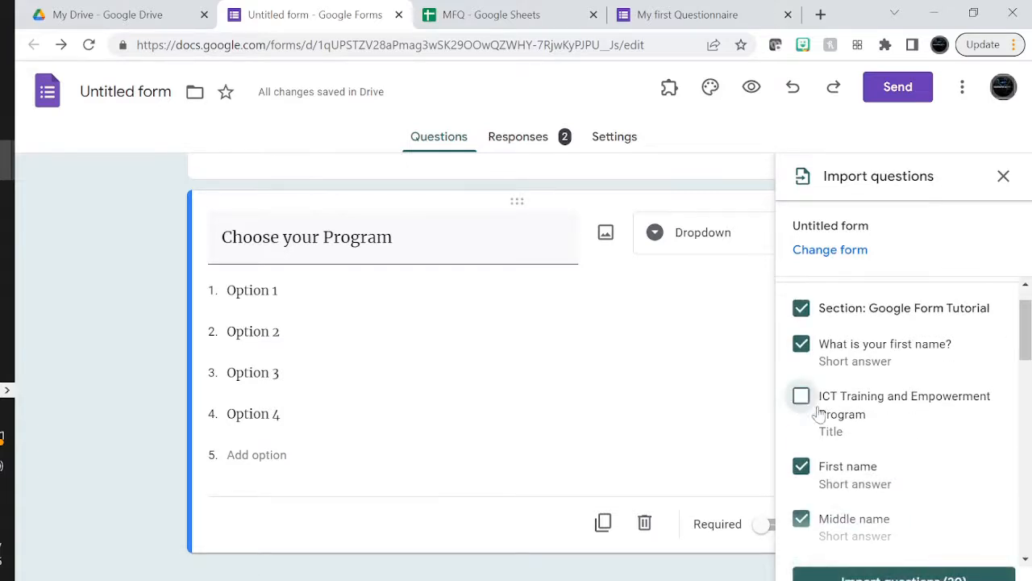
pyautogui.scroll(-7, 933, 444)
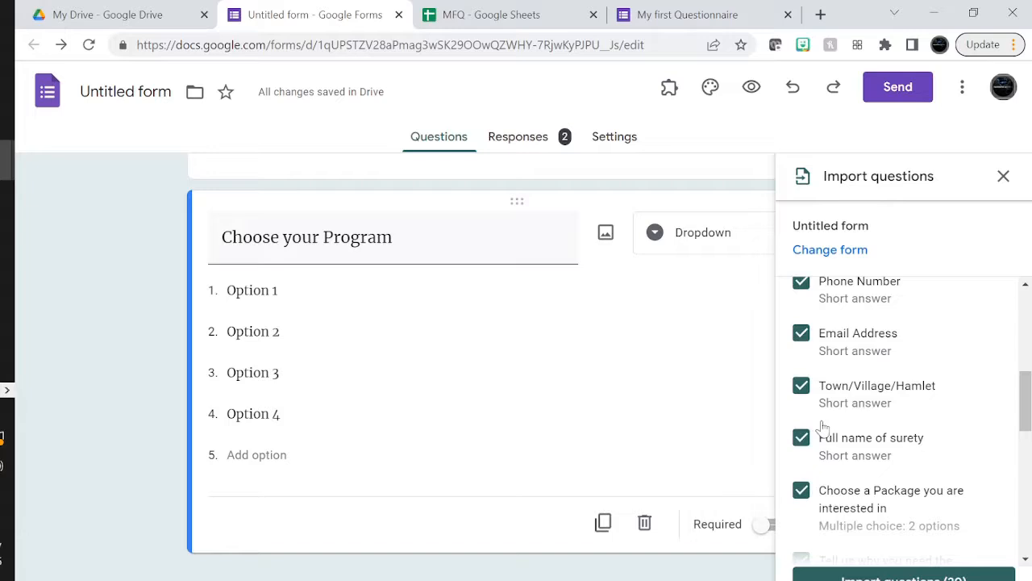
pyautogui.click(801, 386)
pyautogui.scroll(-3, 802, 394)
pyautogui.click(801, 339)
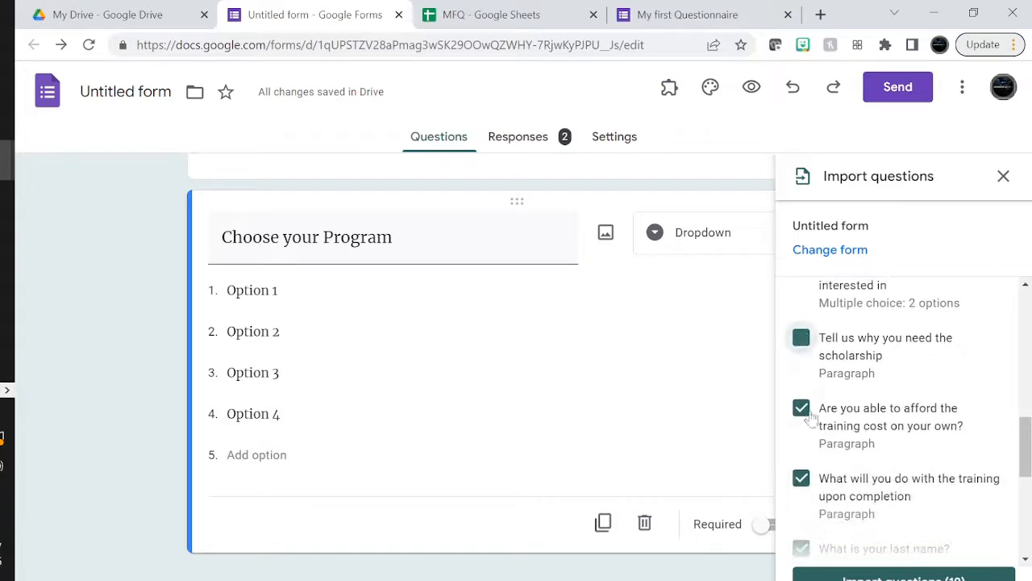
pyautogui.click(801, 408)
pyautogui.scroll(10, 802, 427)
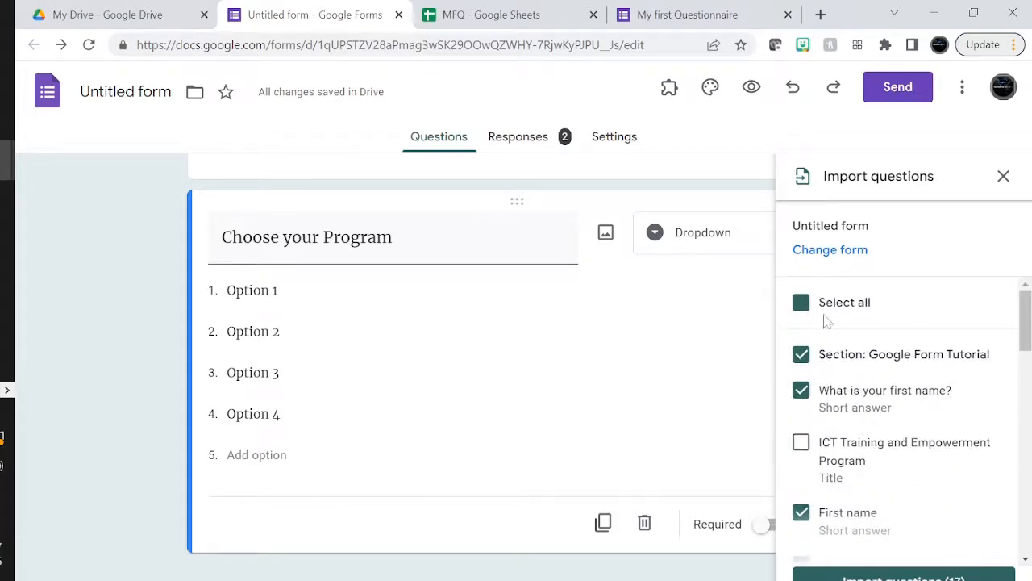
pyautogui.click(802, 304)
pyautogui.click(802, 303)
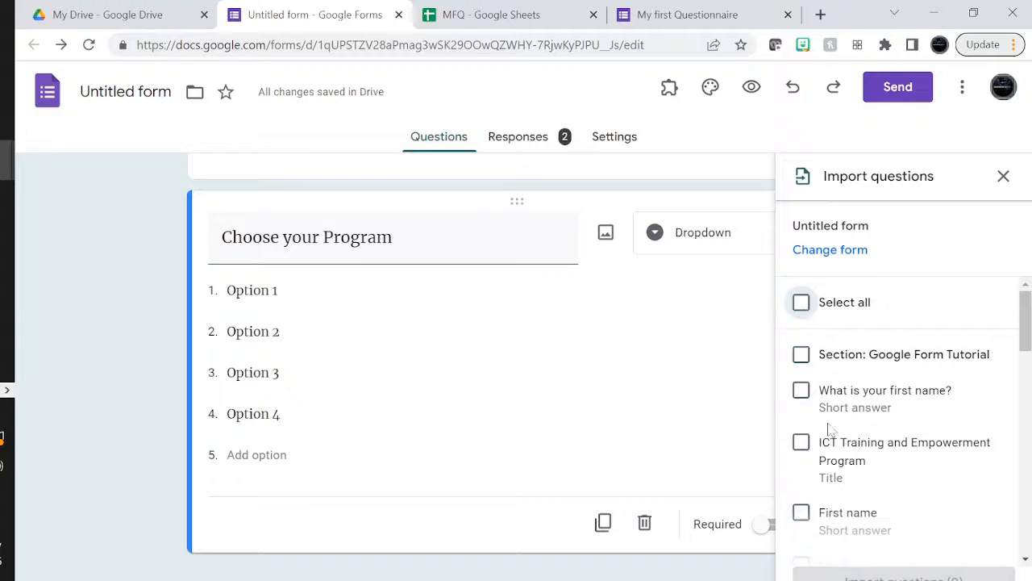
# Import the Full name of surety and scholarship-reason questions plus the Izzy Switch video
pyautogui.scroll(-5, 838, 467)
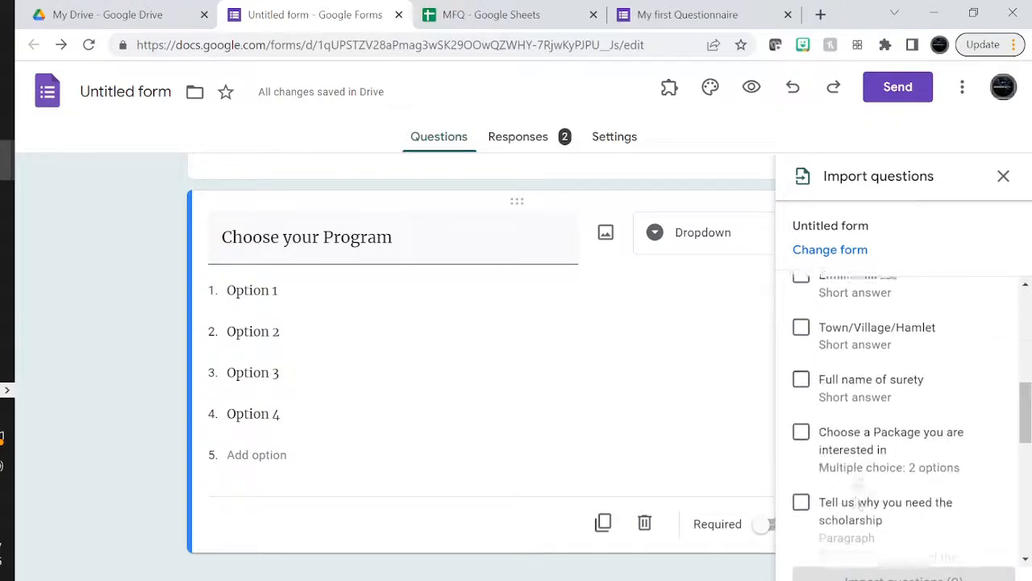
pyautogui.scroll(-1, 858, 501)
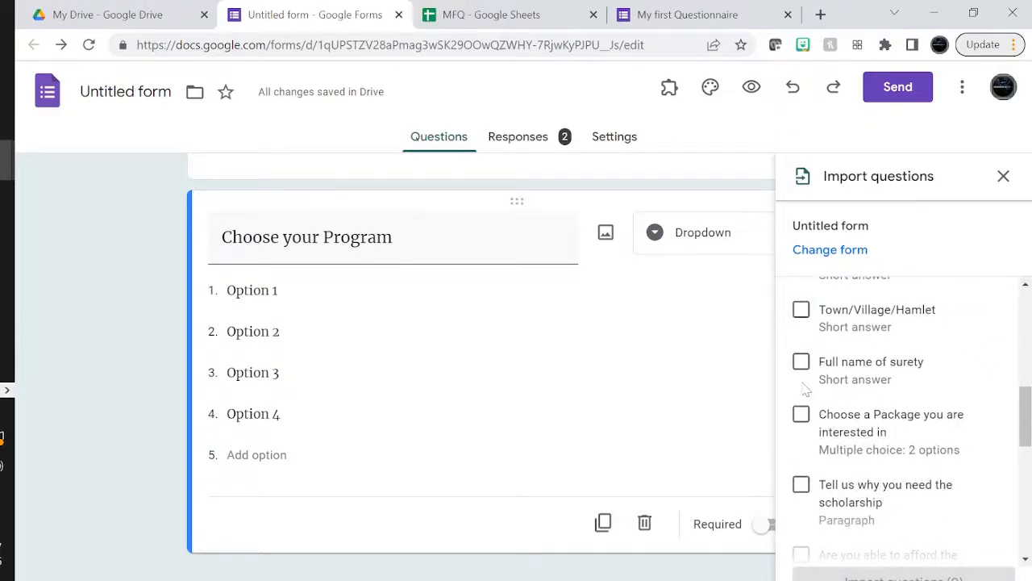
pyautogui.click(802, 363)
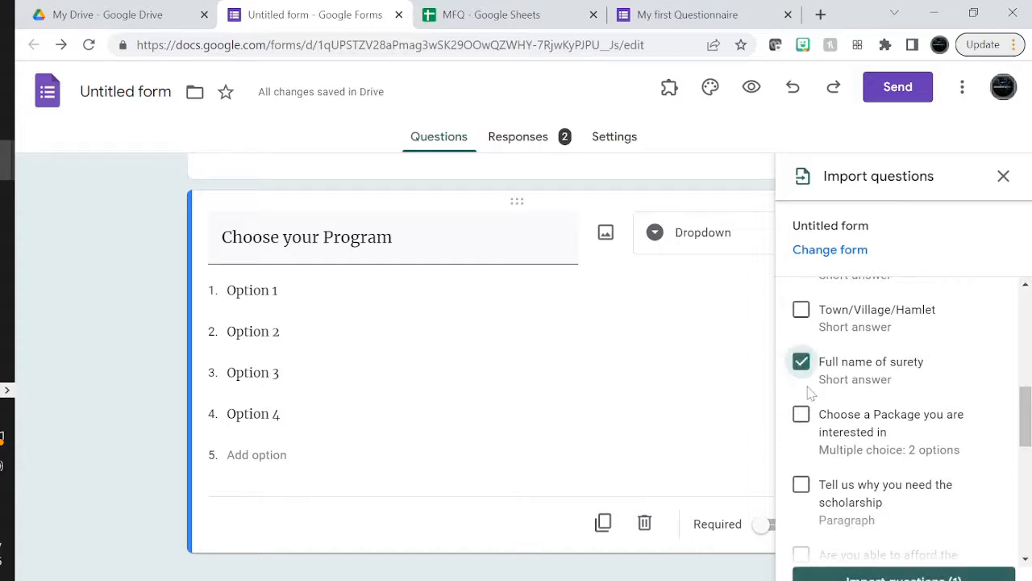
pyautogui.click(802, 485)
pyautogui.scroll(-6, 803, 484)
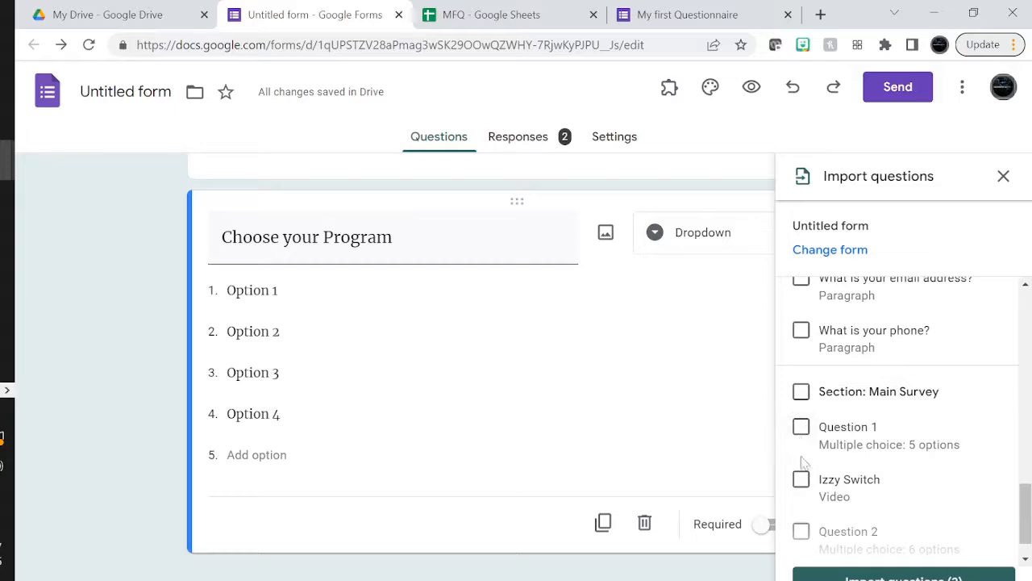
pyautogui.click(800, 479)
pyautogui.scroll(-2, 800, 489)
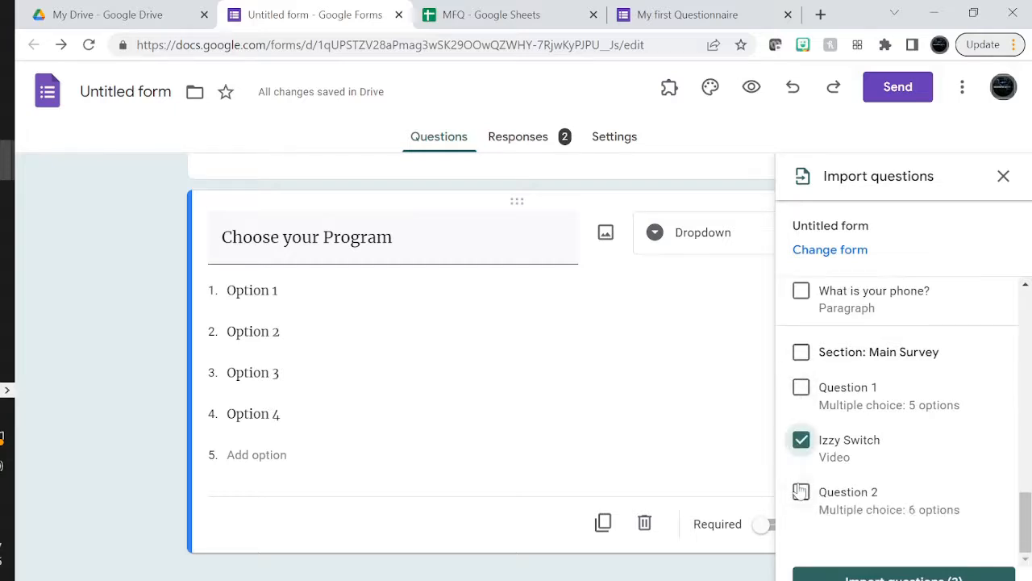
pyautogui.click(848, 578)
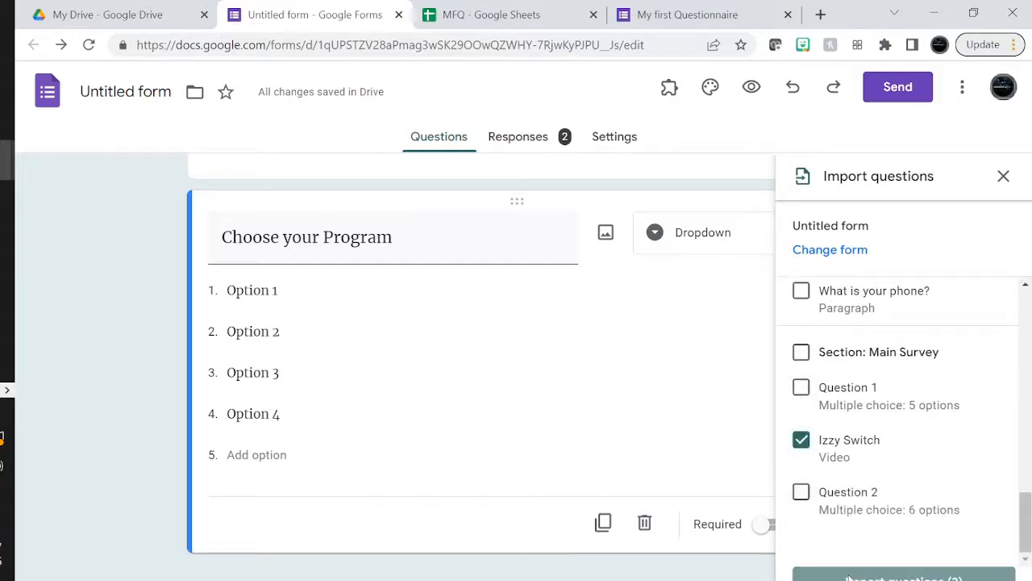
pyautogui.scroll(-4, 545, 462)
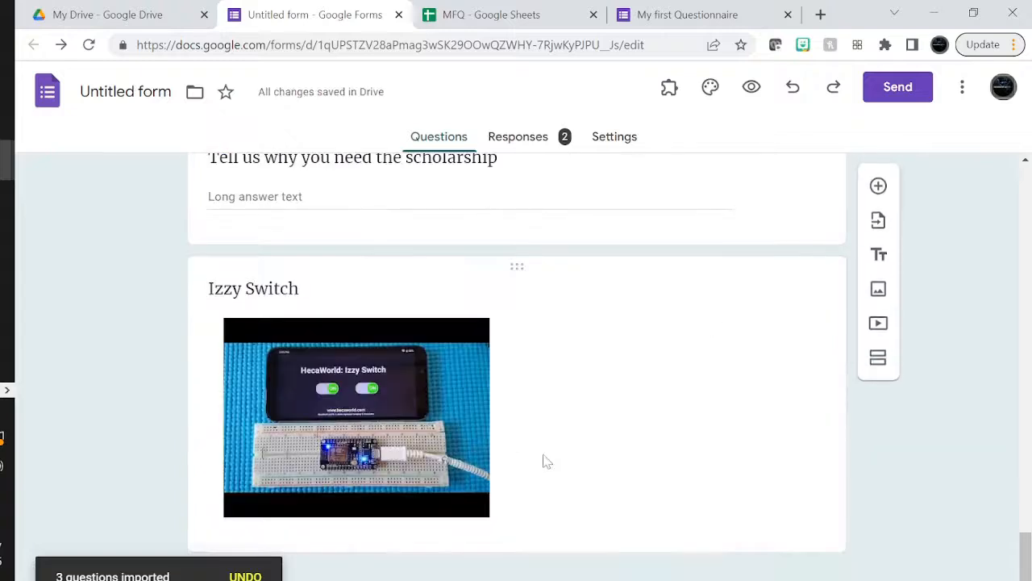
pyautogui.scroll(2, 479, 516)
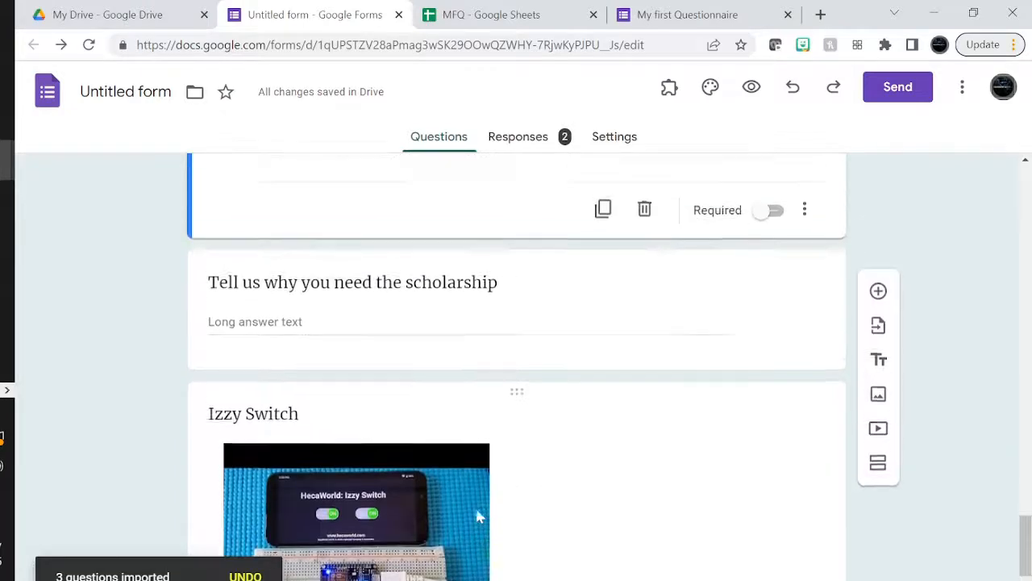
pyautogui.scroll(-2, 477, 516)
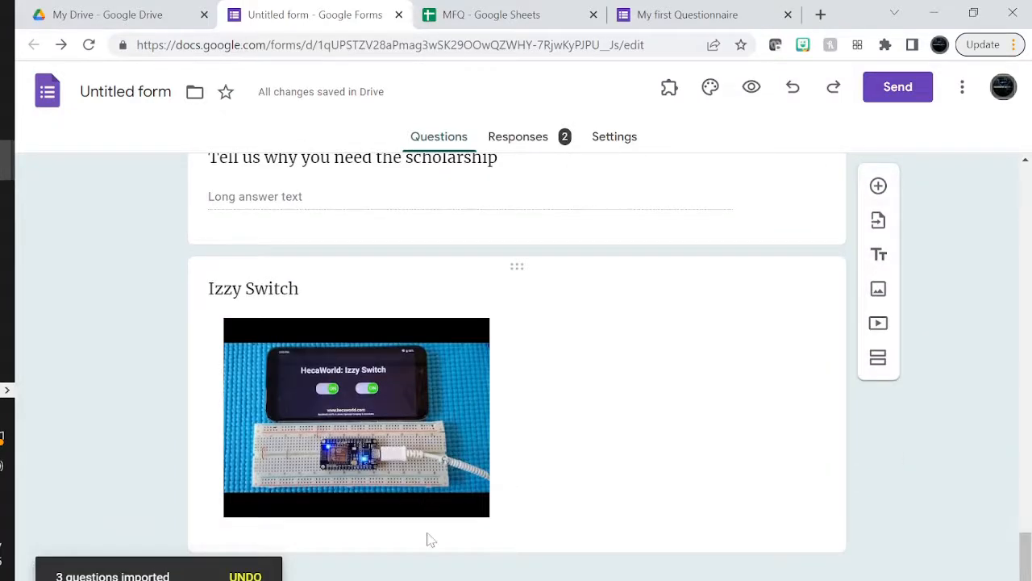
pyautogui.scroll(10, 427, 540)
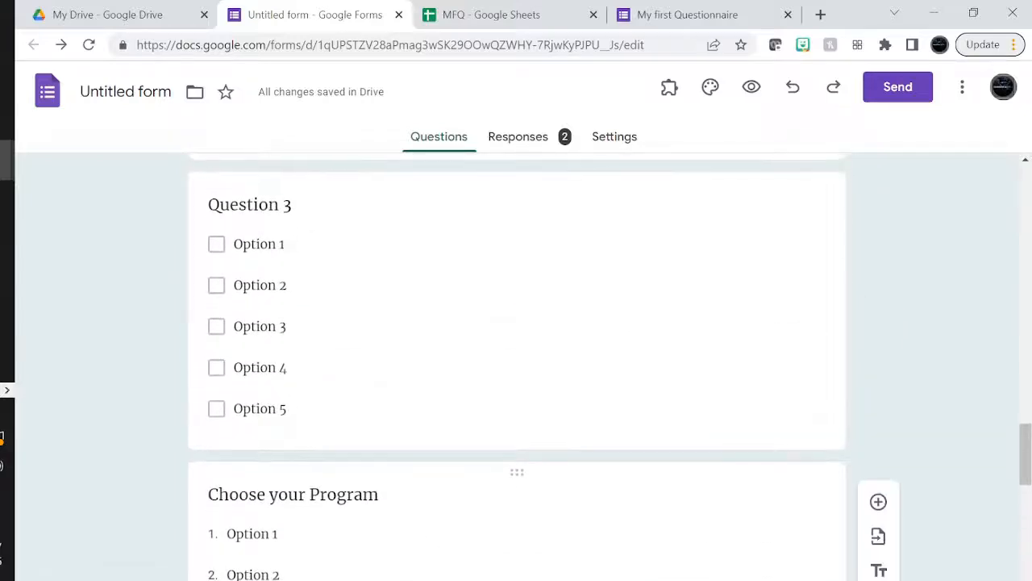
pyautogui.scroll(1, 428, 540)
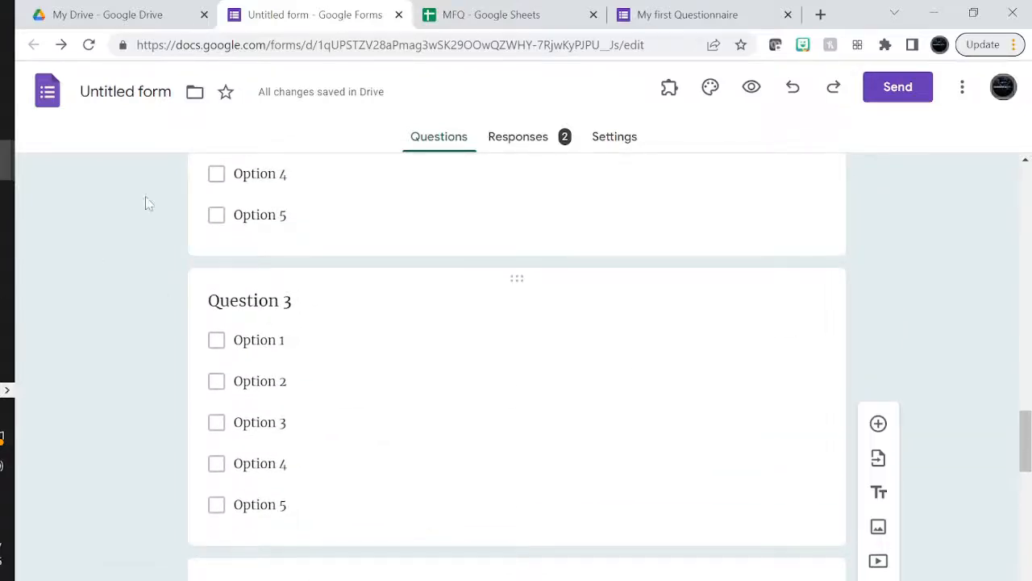
pyautogui.moveTo(7, 160)
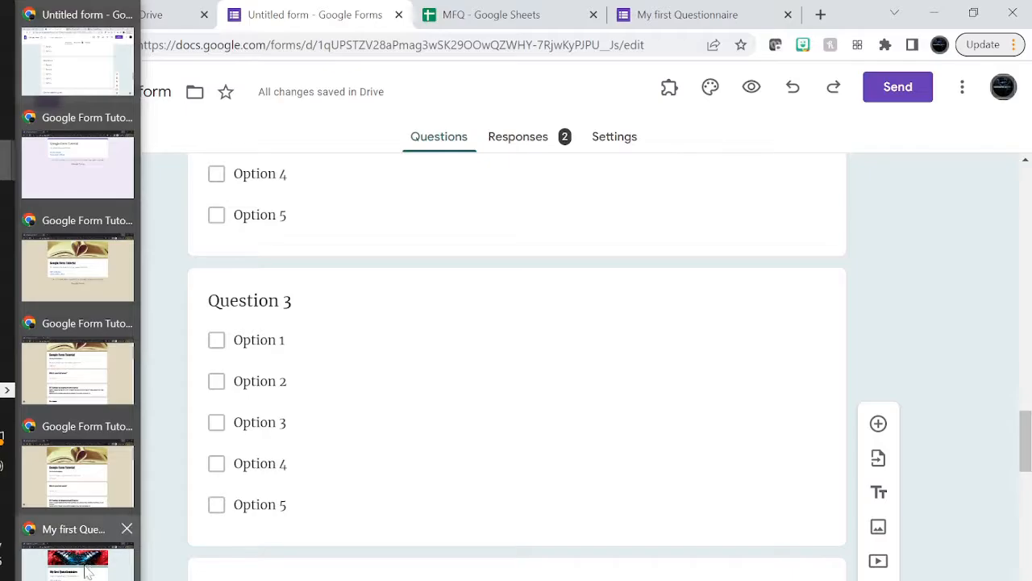
# Start a new response to My first Questionnaire and autofill the email and name answers
pyautogui.click(88, 568)
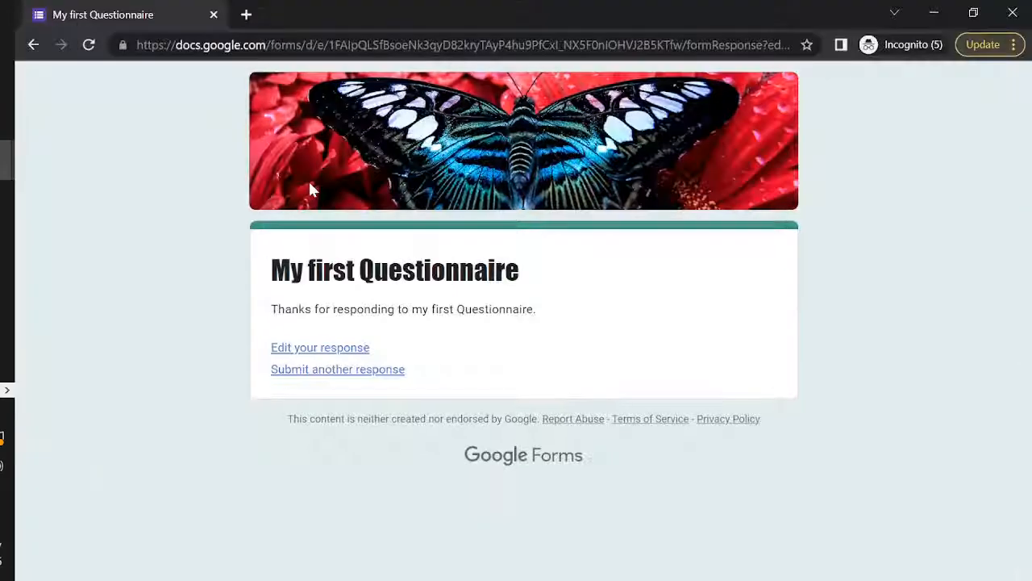
pyautogui.click(331, 370)
pyautogui.scroll(-4, 500, 342)
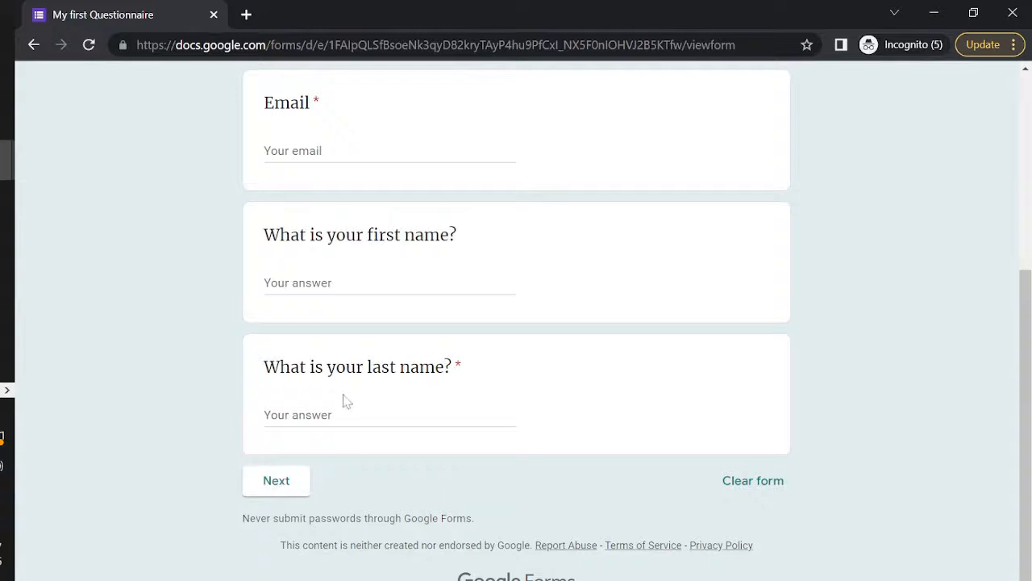
pyautogui.click(367, 415)
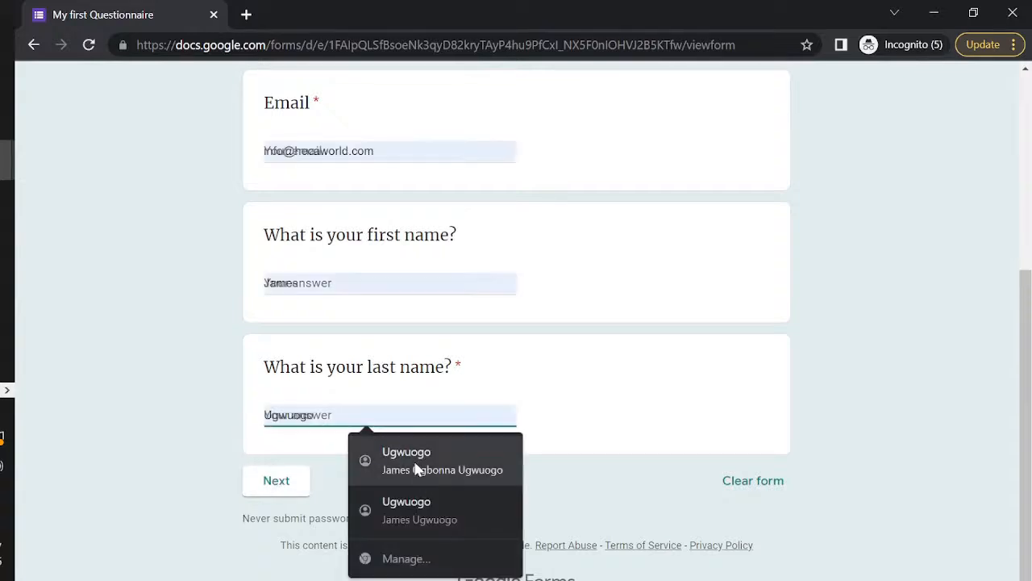
pyautogui.click(359, 155)
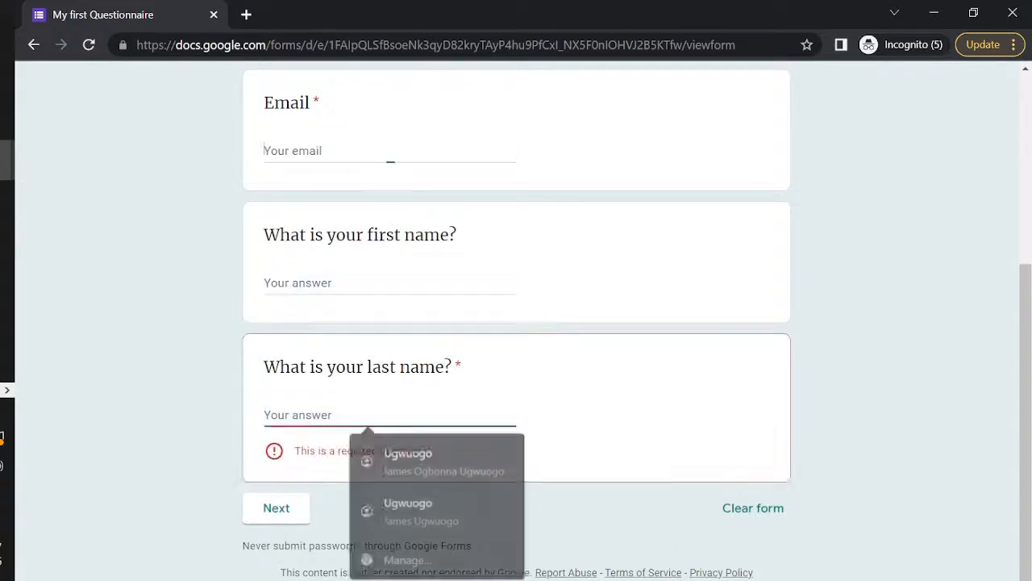
pyautogui.click(429, 202)
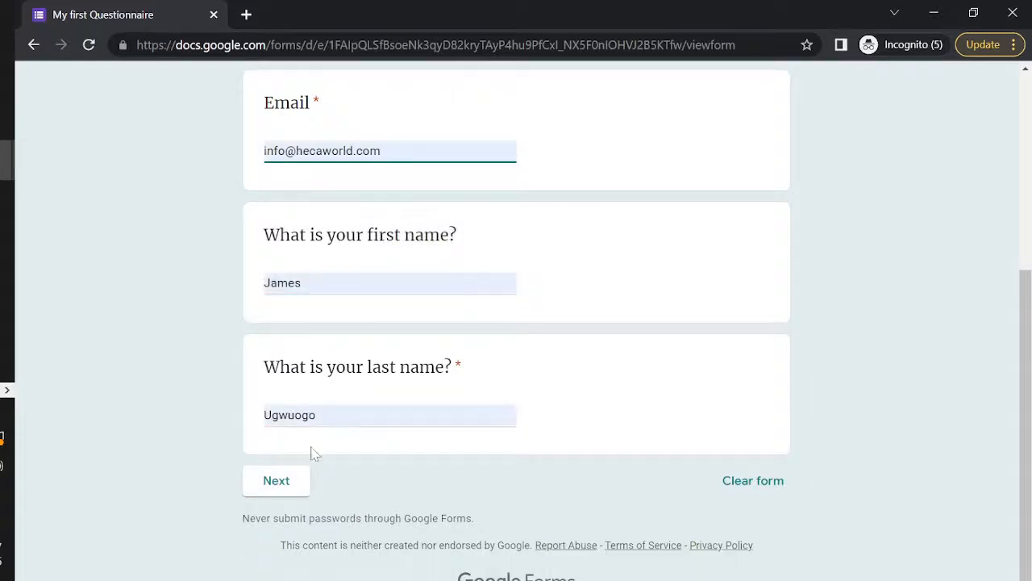
pyautogui.click(276, 480)
# Enter a placeholder phone number and continue to the Main Survey section
pyautogui.scroll(-3, 534, 449)
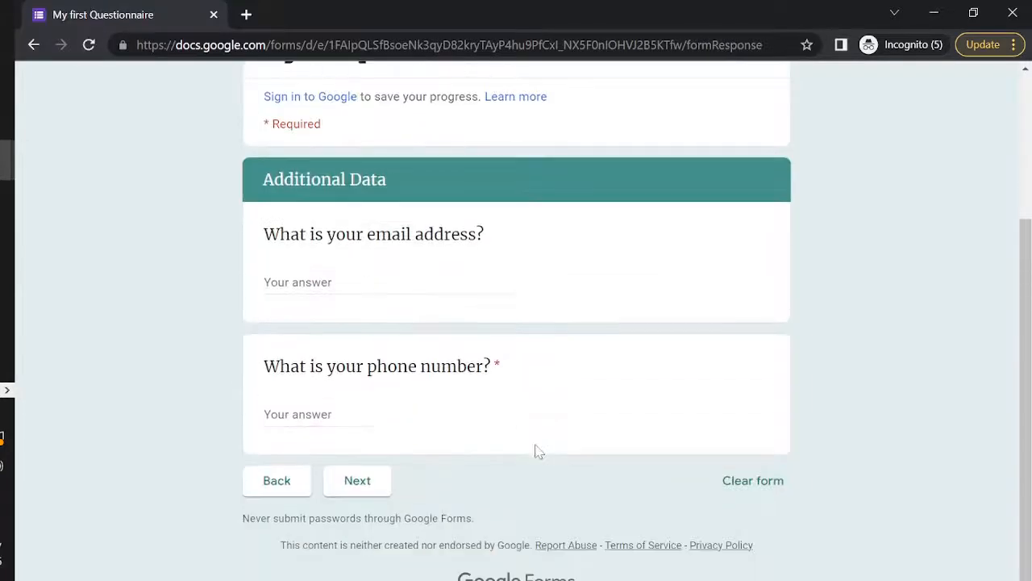
pyautogui.click(318, 414)
pyautogui.write('qw')
pyautogui.press('BackSpace')
pyautogui.write('1')
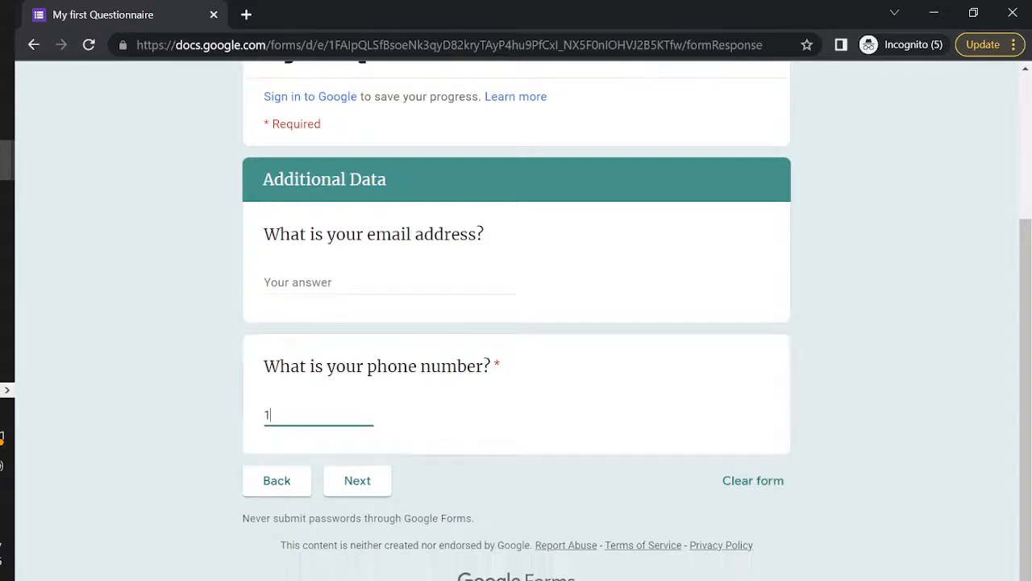
pyautogui.write('23')
pyautogui.click(357, 484)
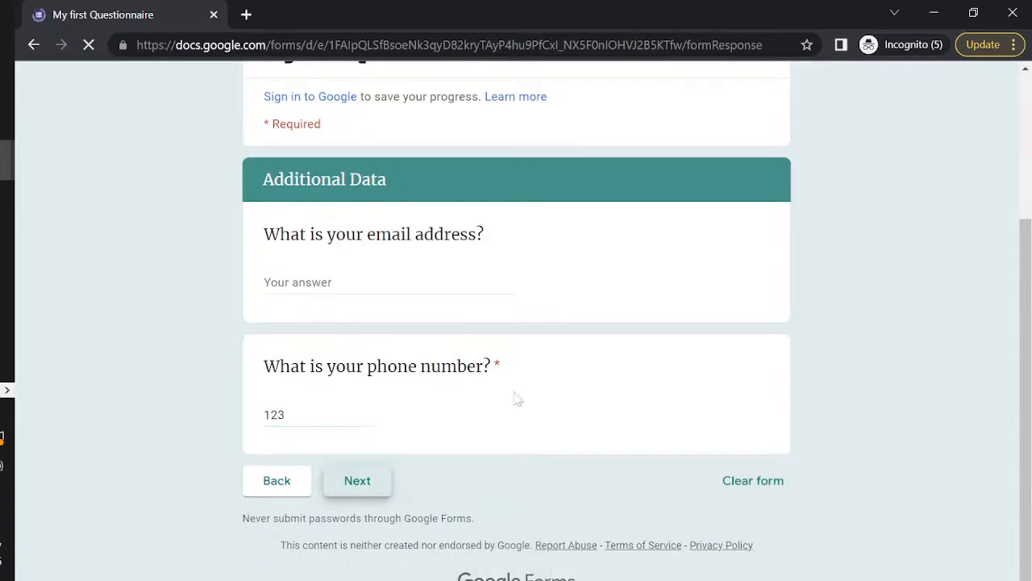
pyautogui.scroll(-2, 508, 399)
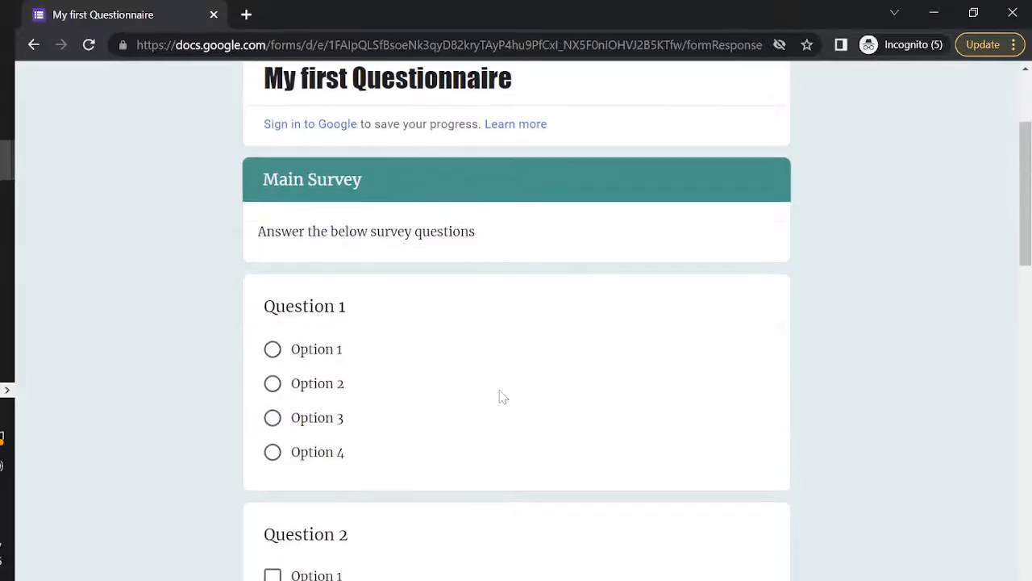
# Choose Option 1 for Question 1, then briefly play and pause the Izzy Switch video
pyautogui.click(330, 353)
pyautogui.scroll(-10, 411, 359)
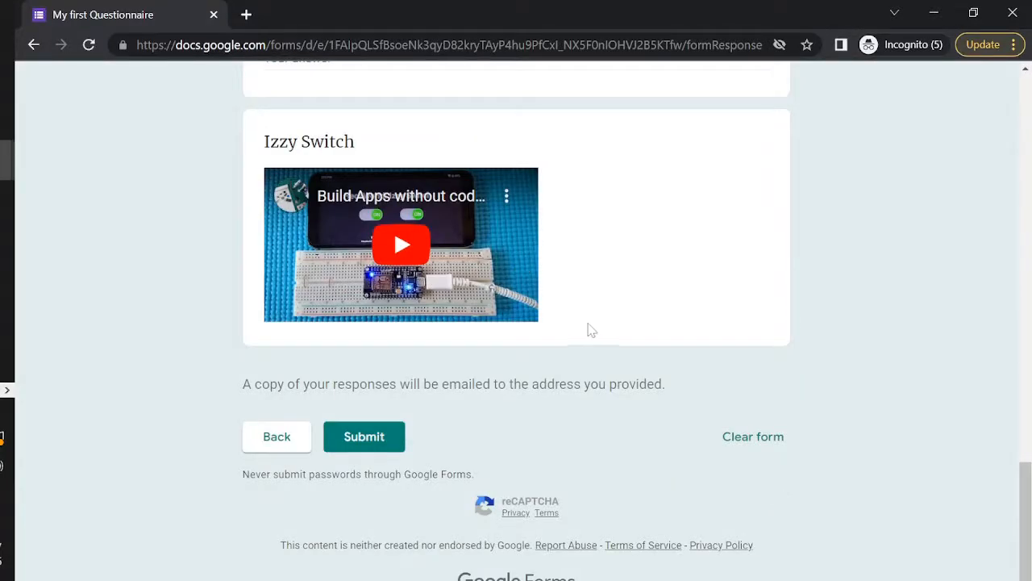
pyautogui.click(403, 250)
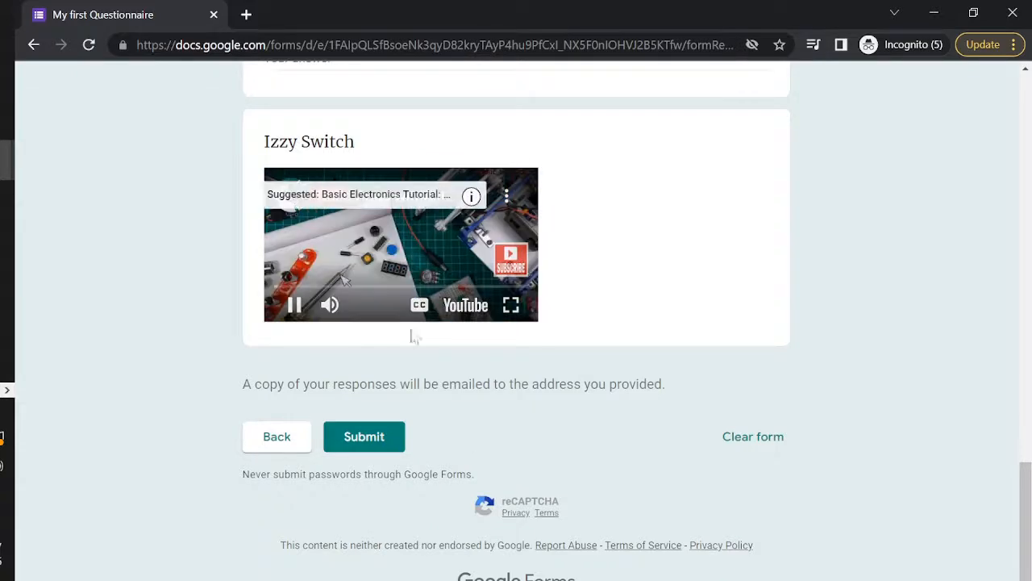
pyautogui.click(294, 306)
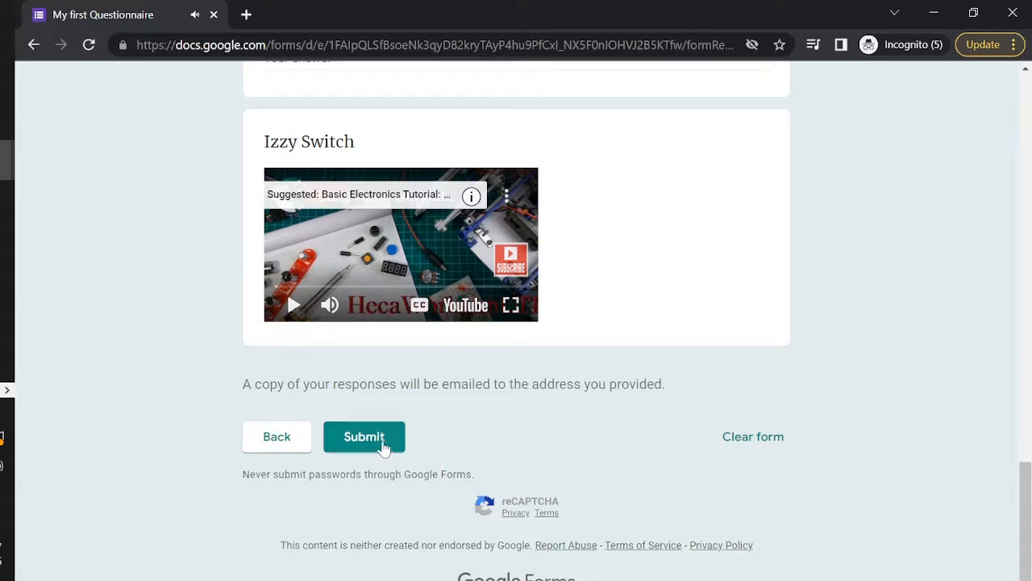
pyautogui.scroll(17, 726, 207)
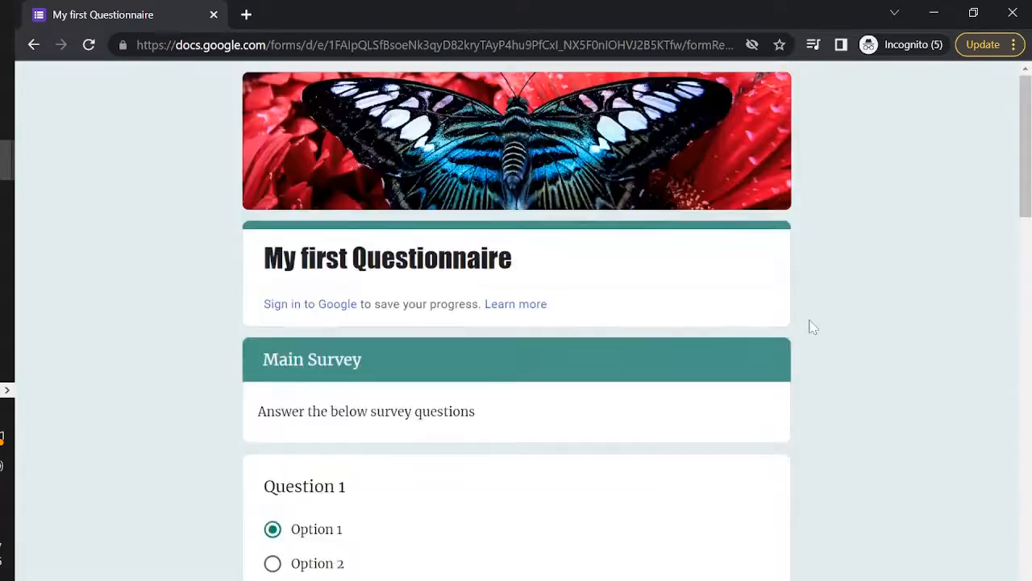